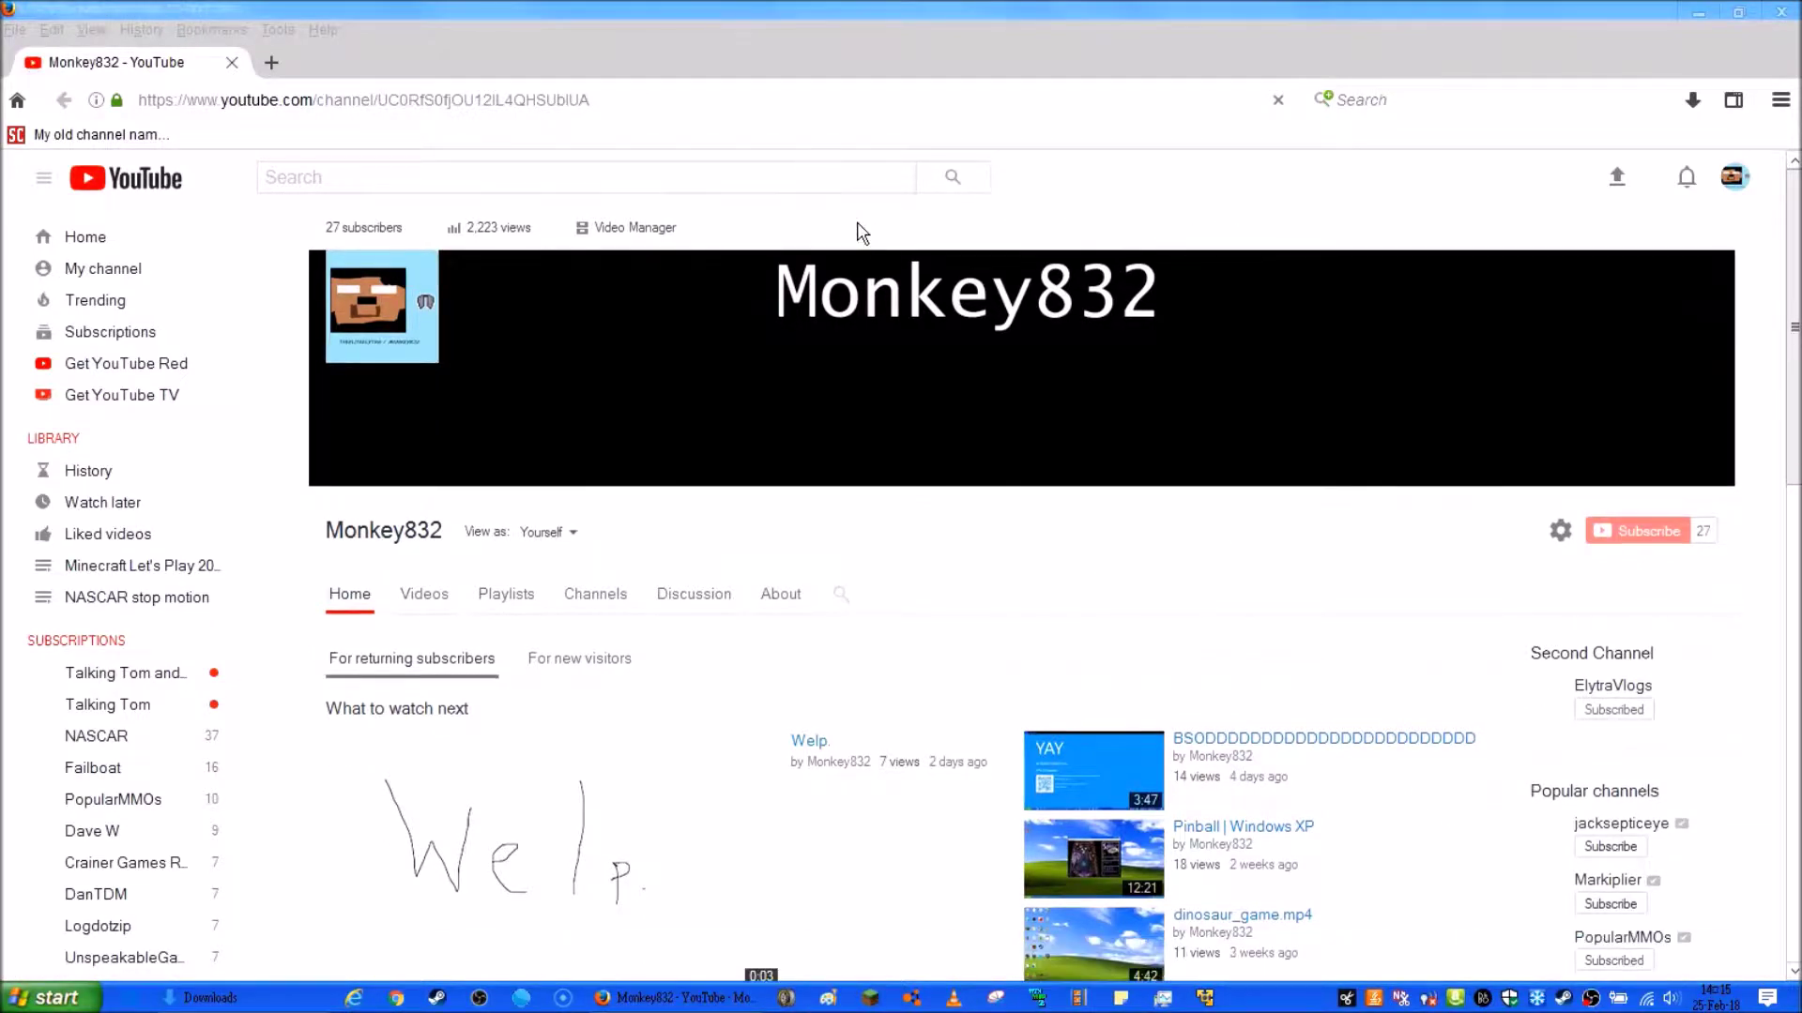
Replace the YouTube page's address with a Google search for 'nr2003 gen6 mod'
left_click(418, 105)
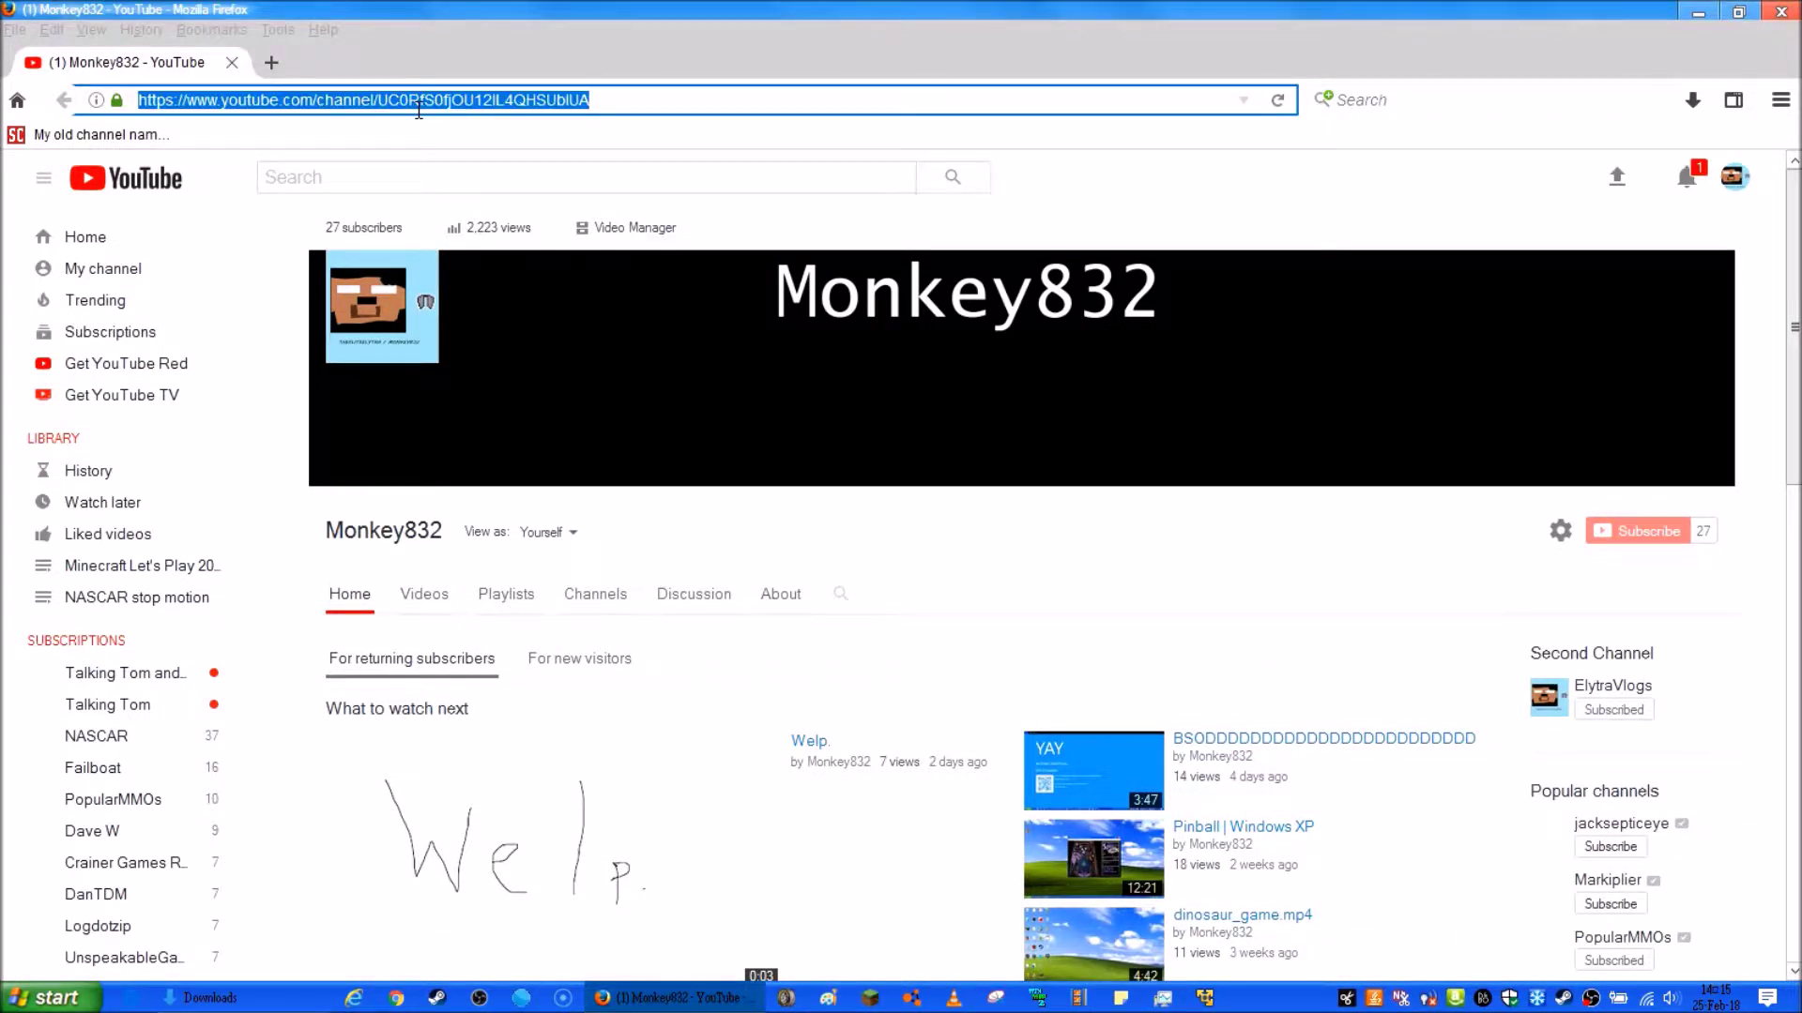
key("End")
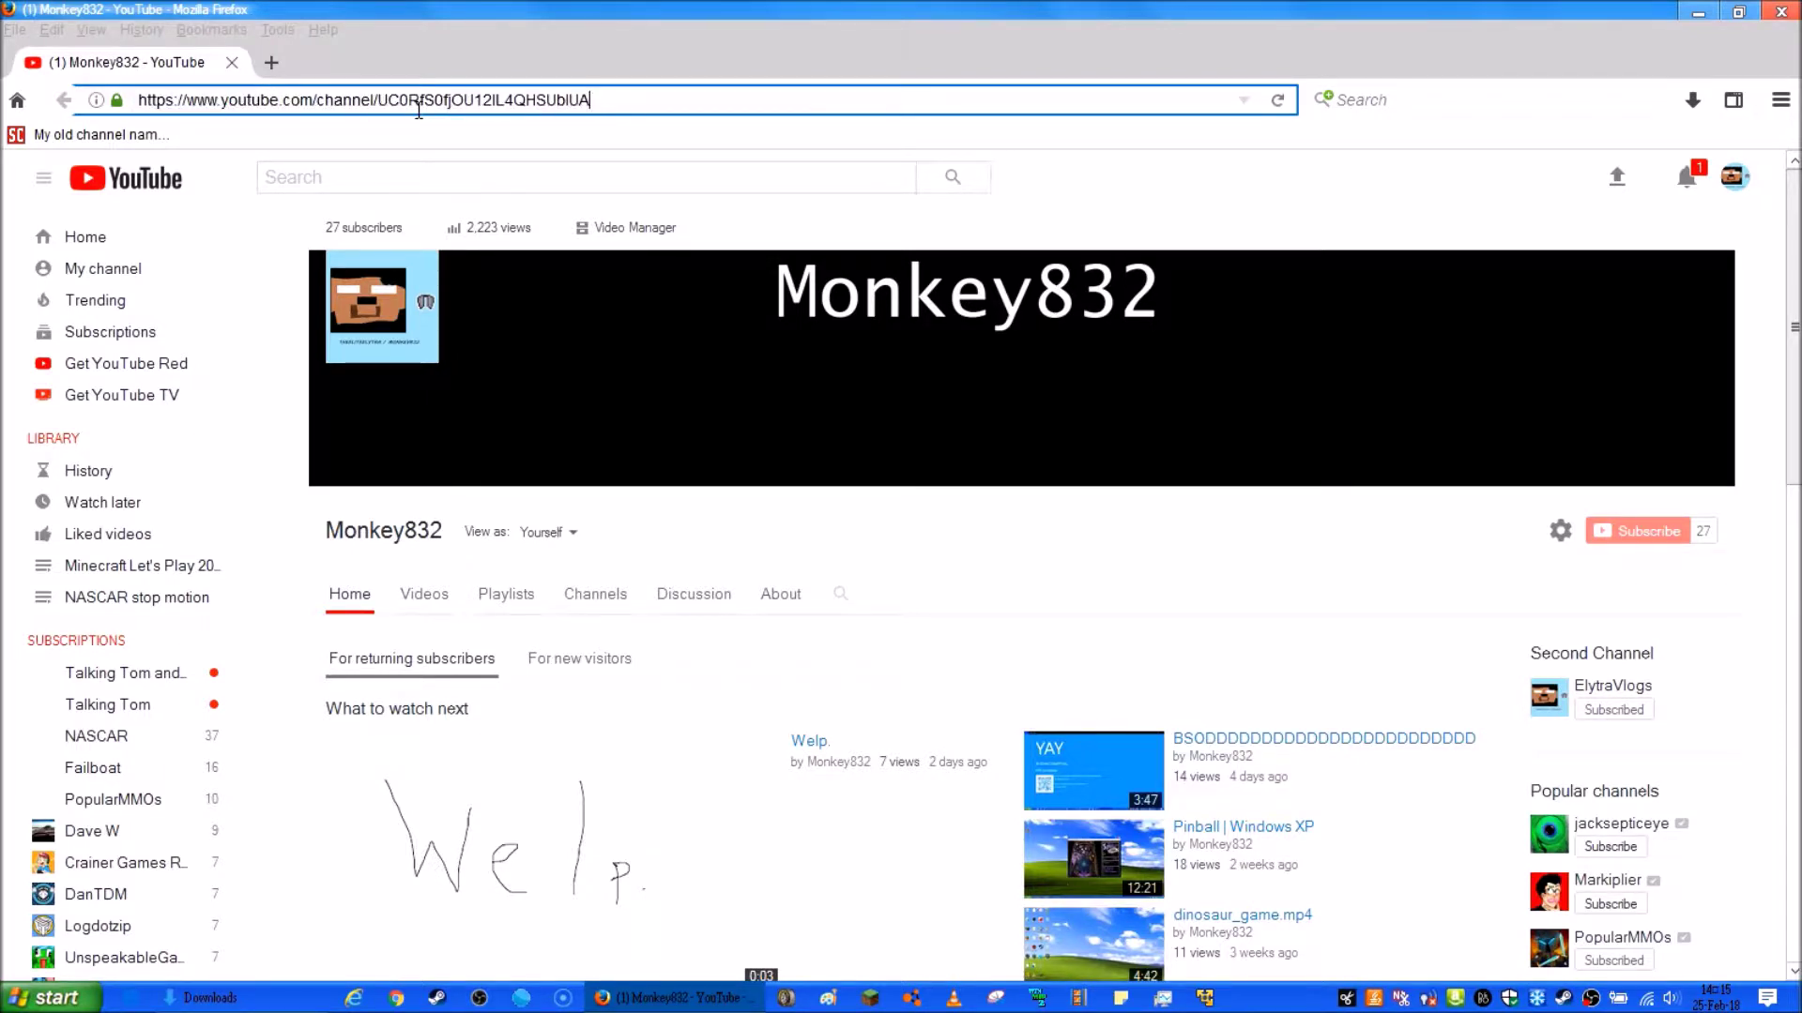
key("ctrl+a")
key("BackSpace")
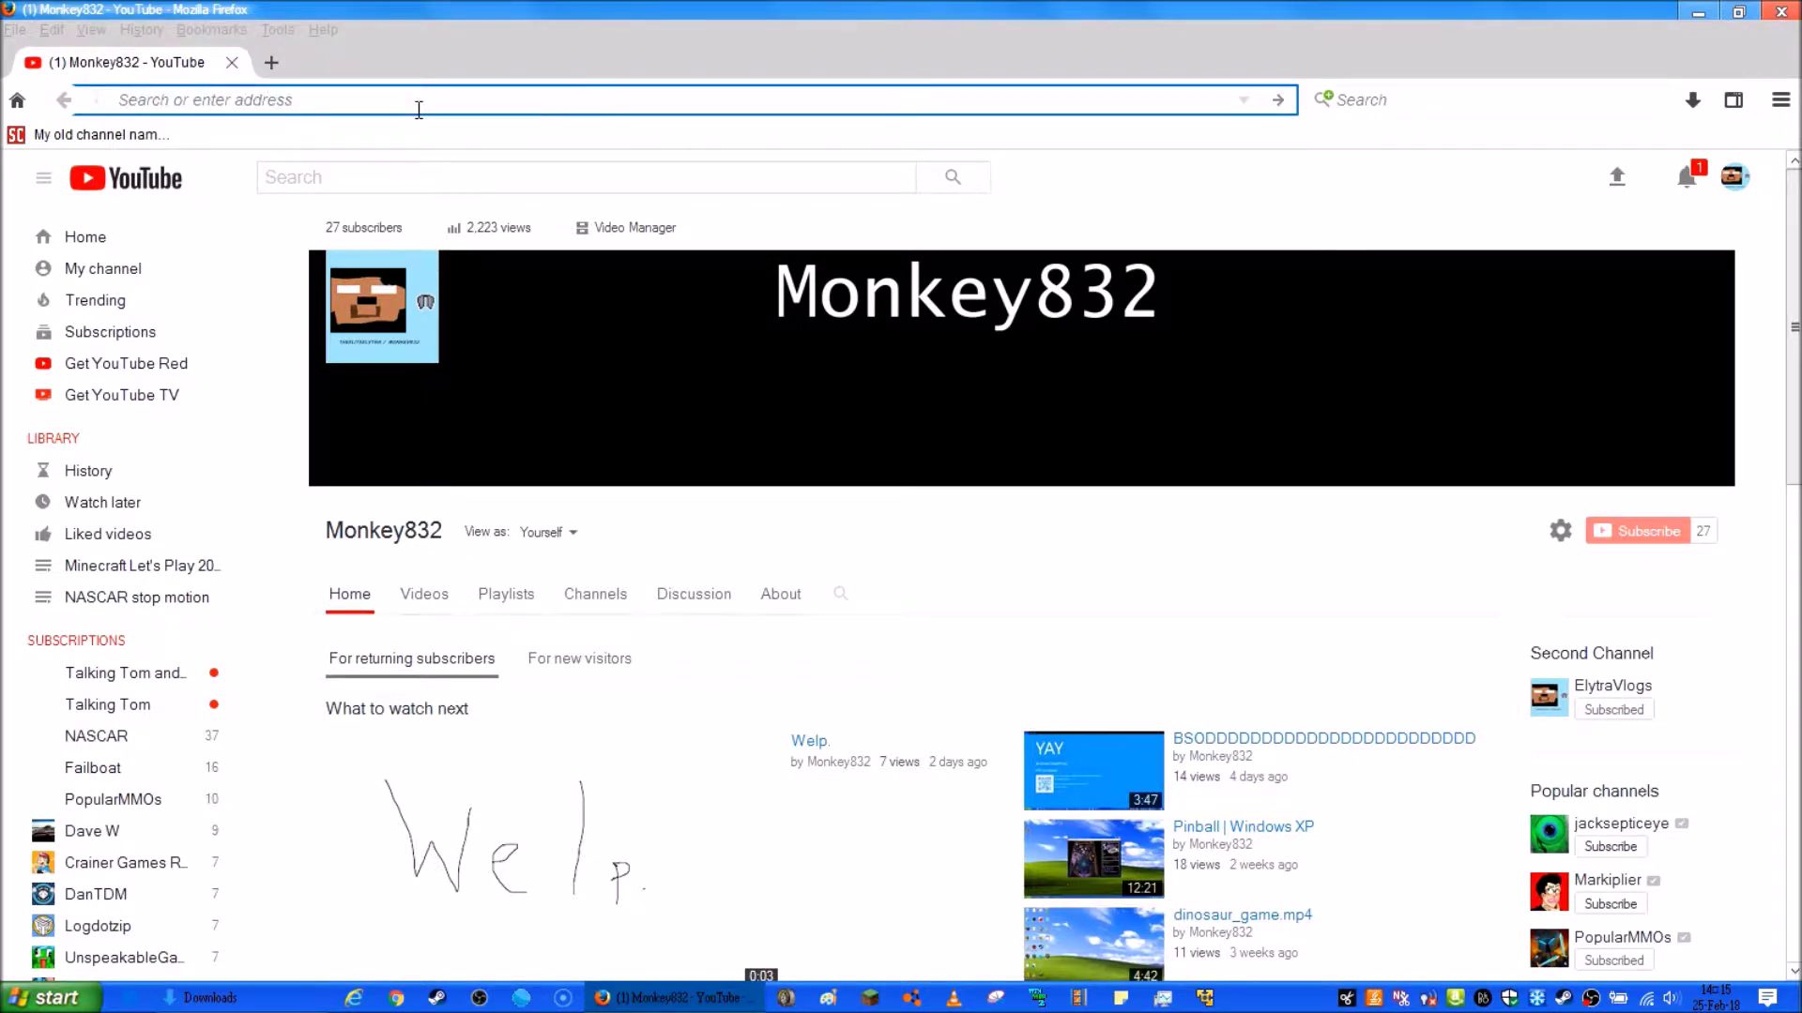
type("nr2003 ")
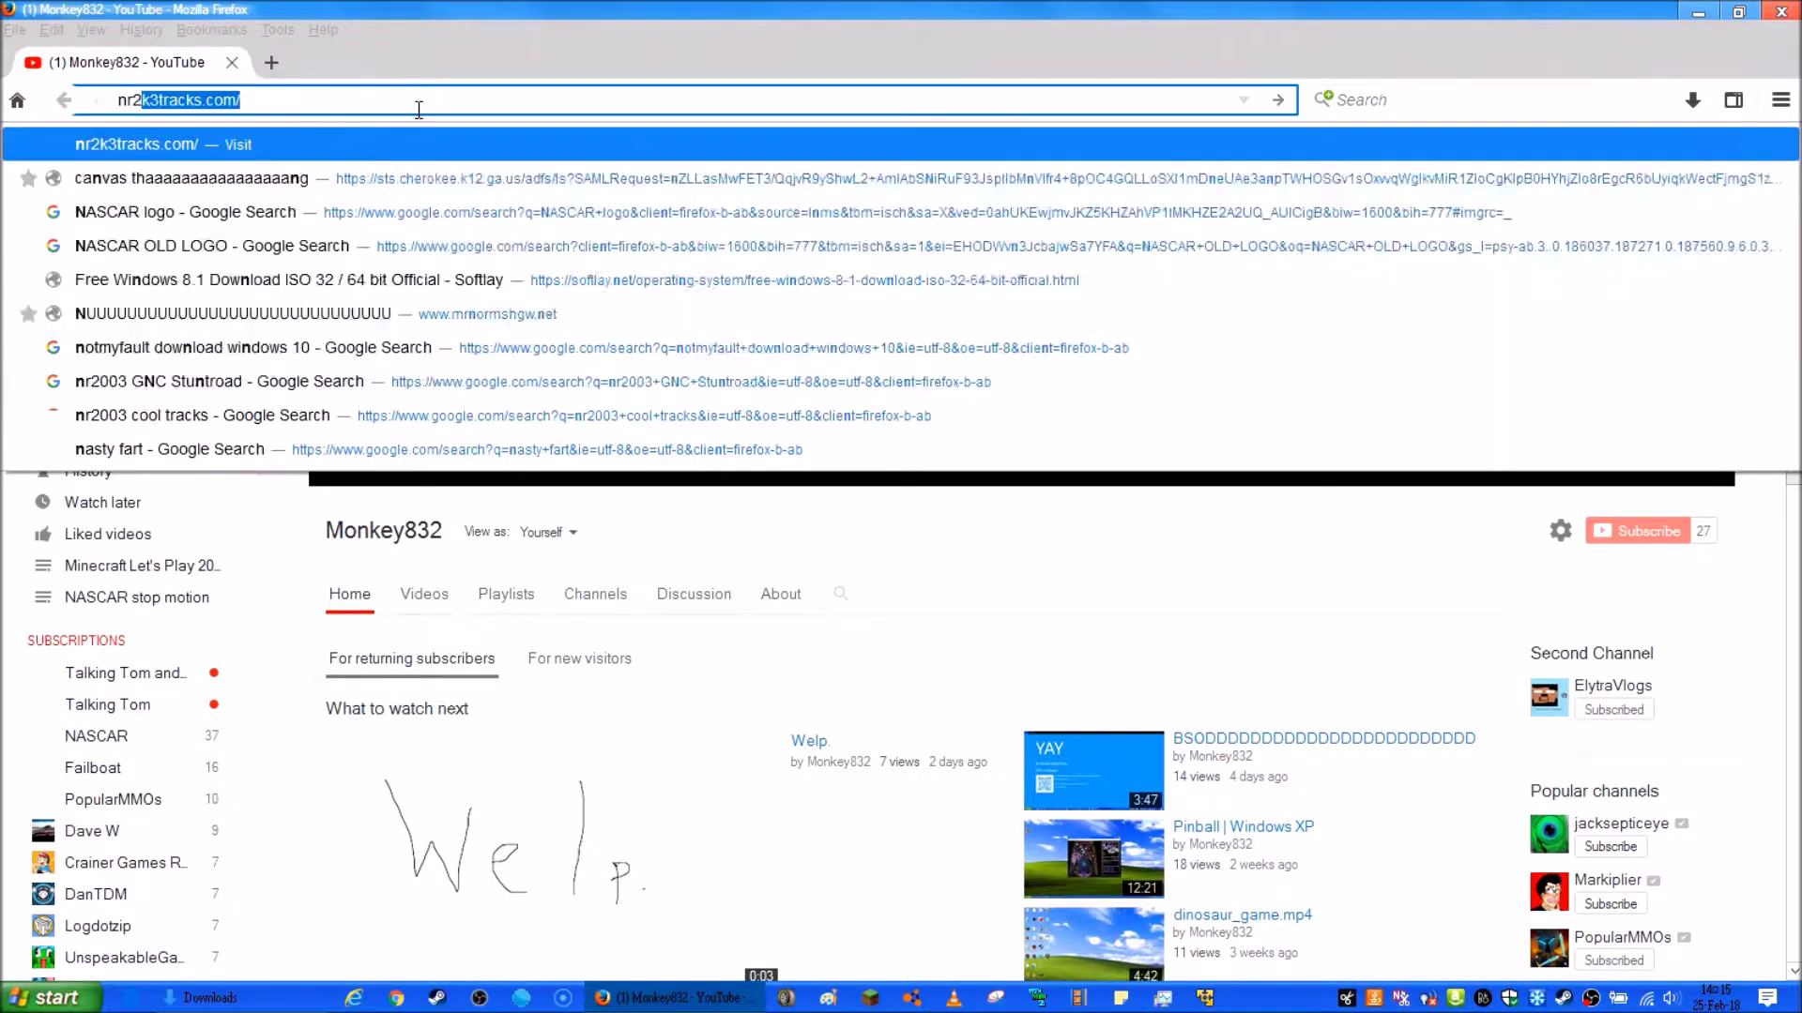
type("gen 6")
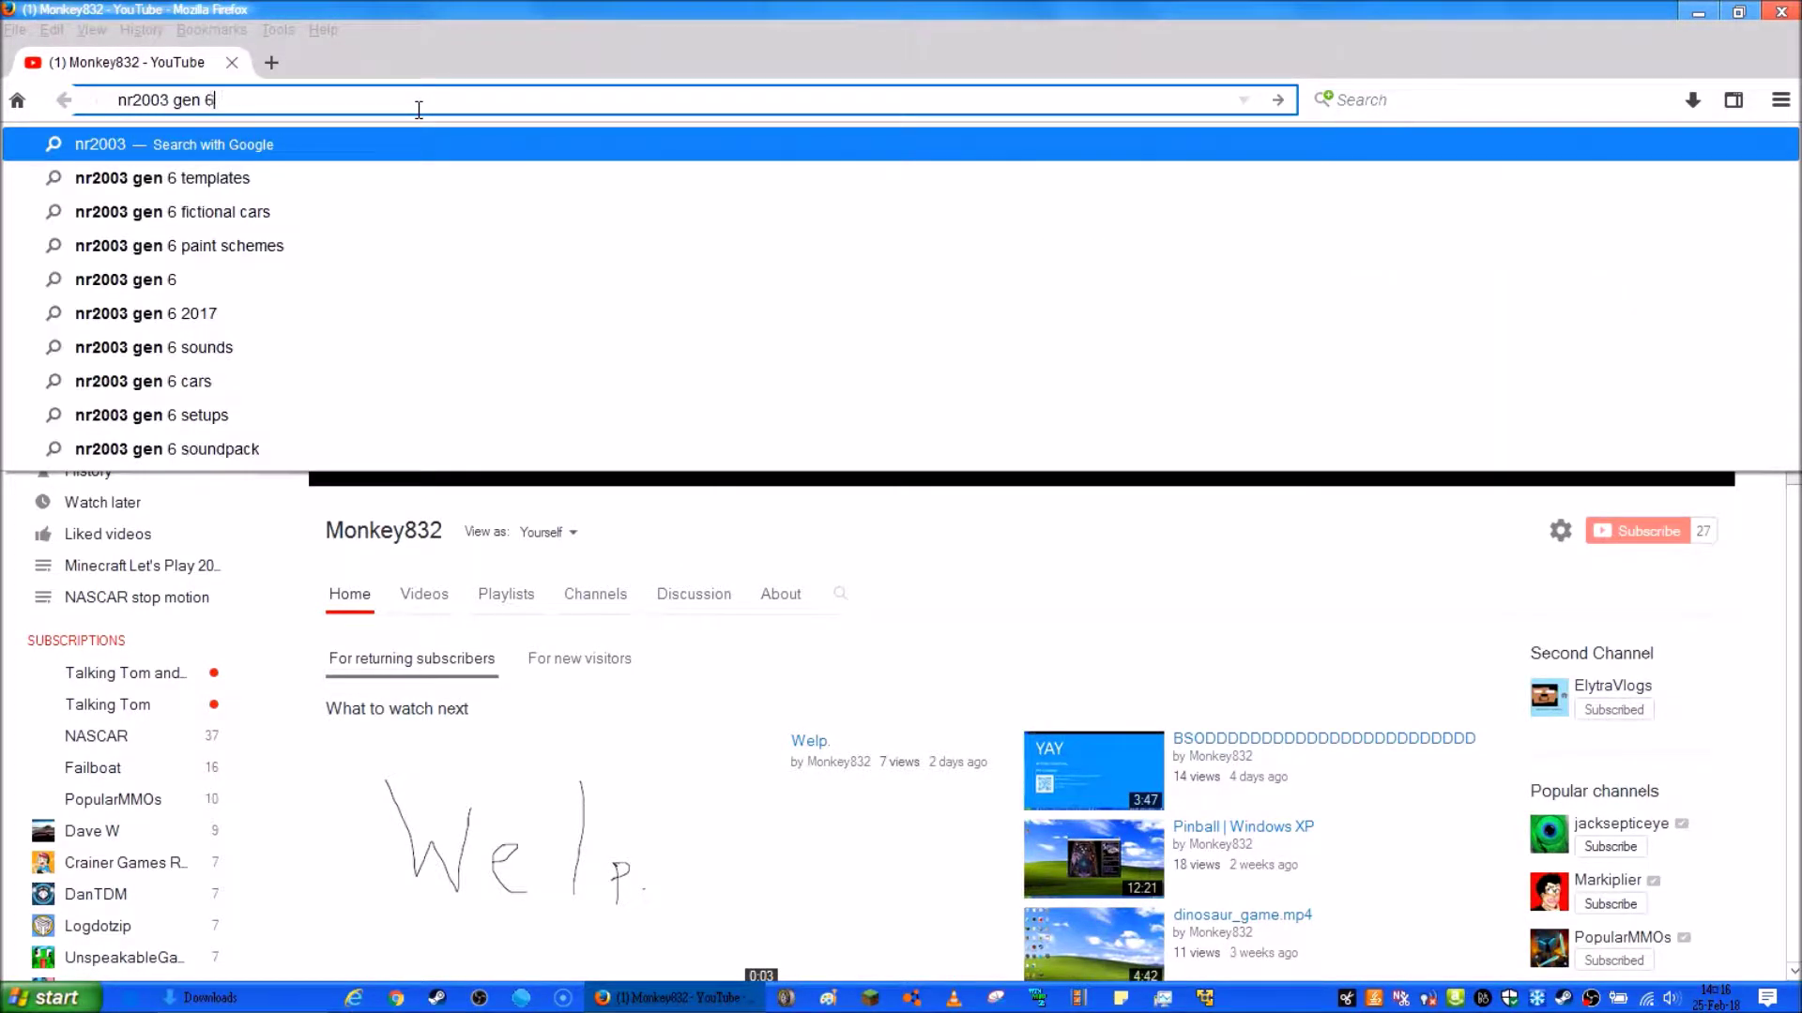
type(" 2018 ")
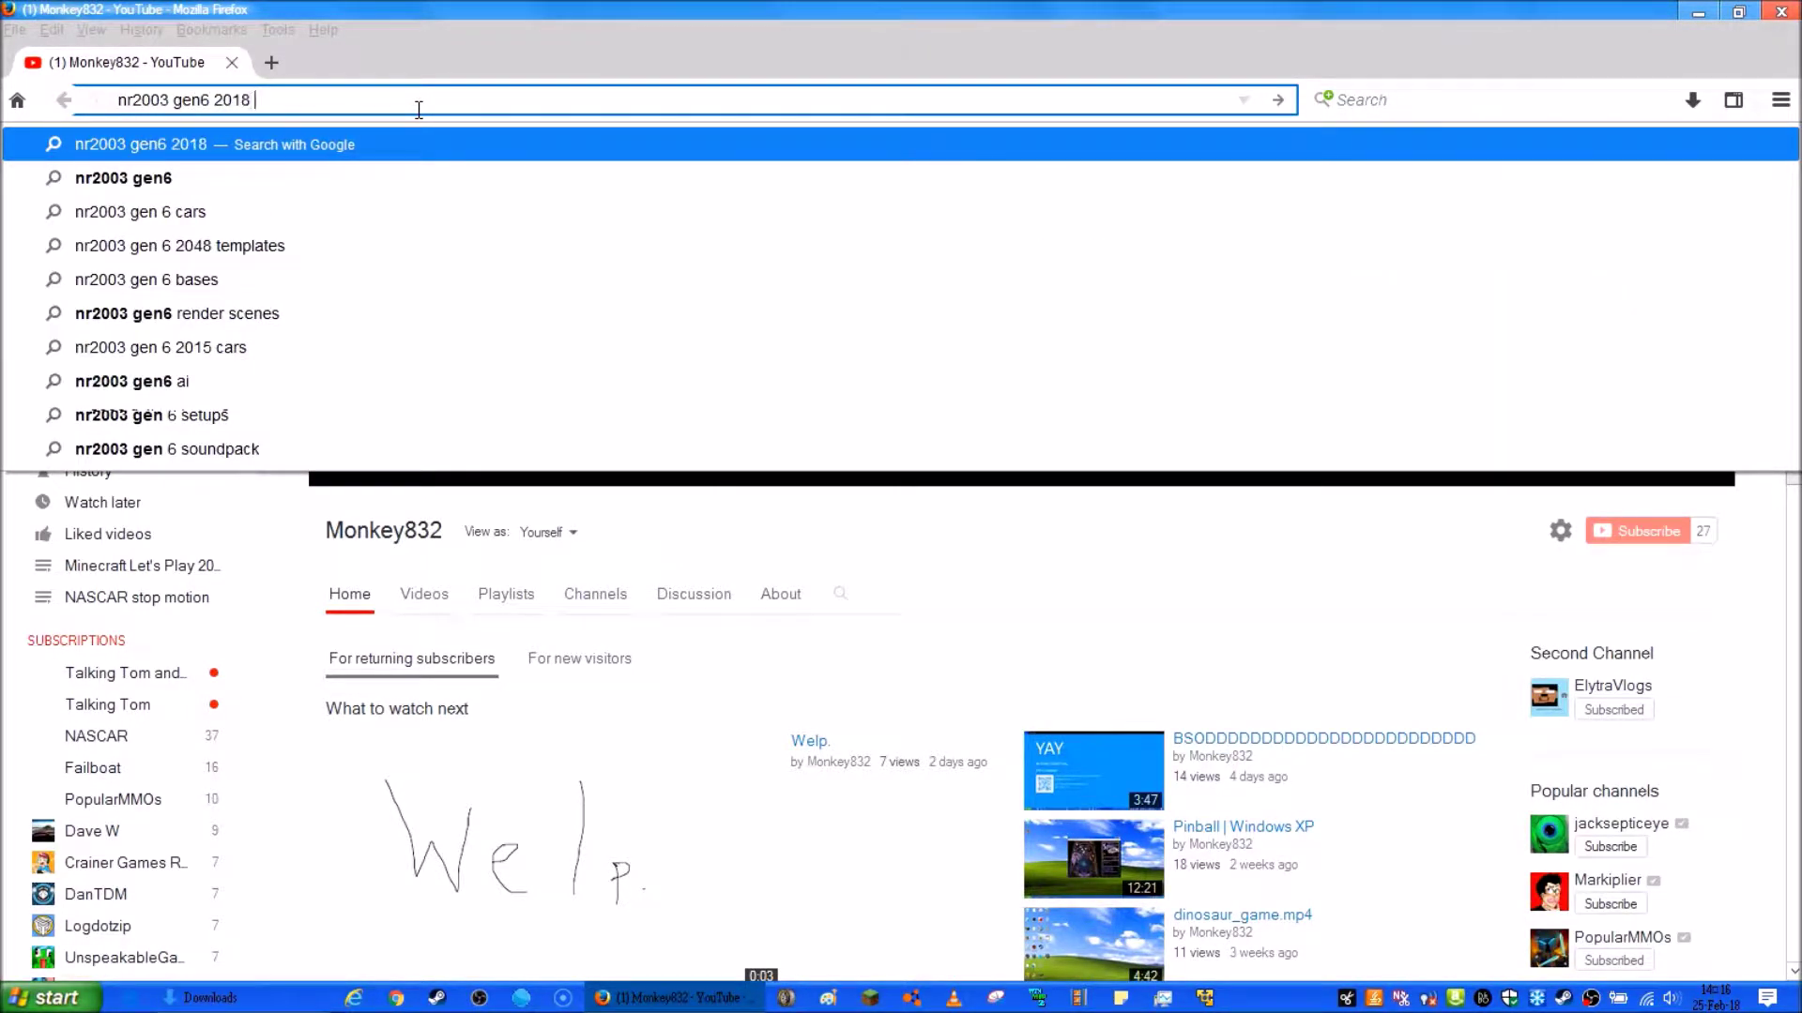
type("mo")
key("BackSpace")
key("BackSpace")
key("BackSpace")
key("BackSpace")
key("BackSpace")
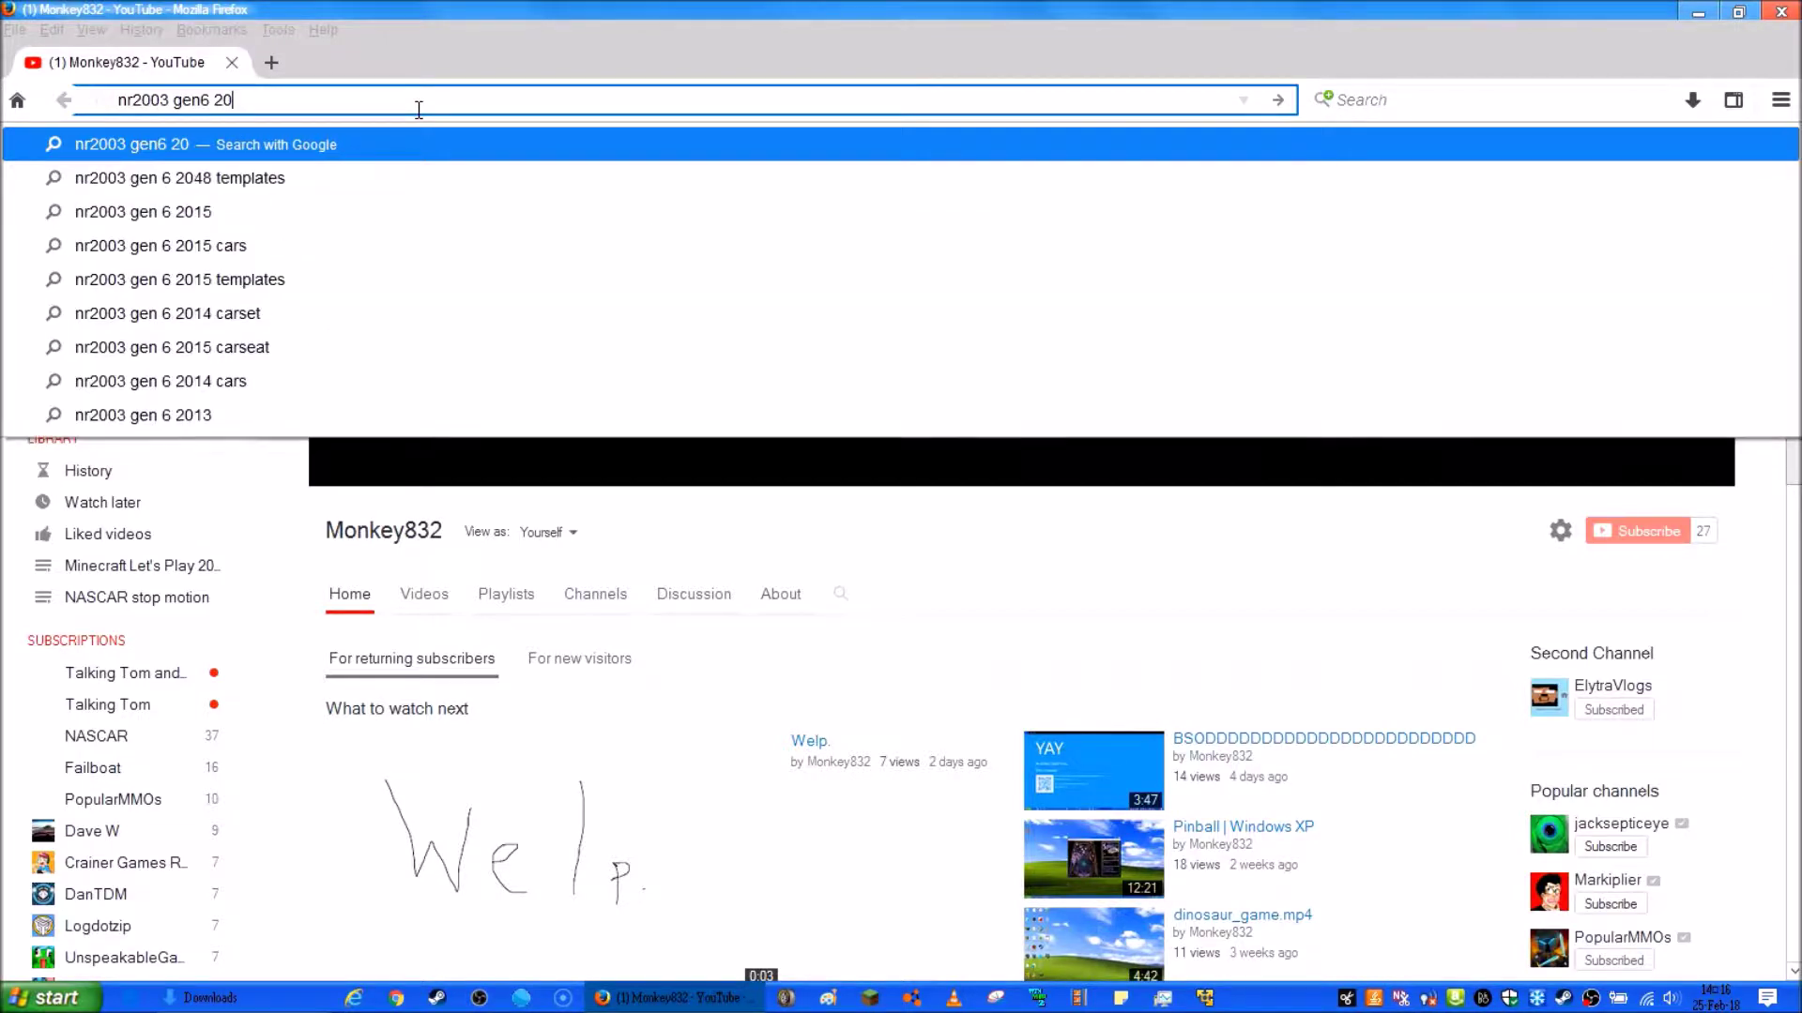
key("BackSpace")
type("mod")
key("Return")
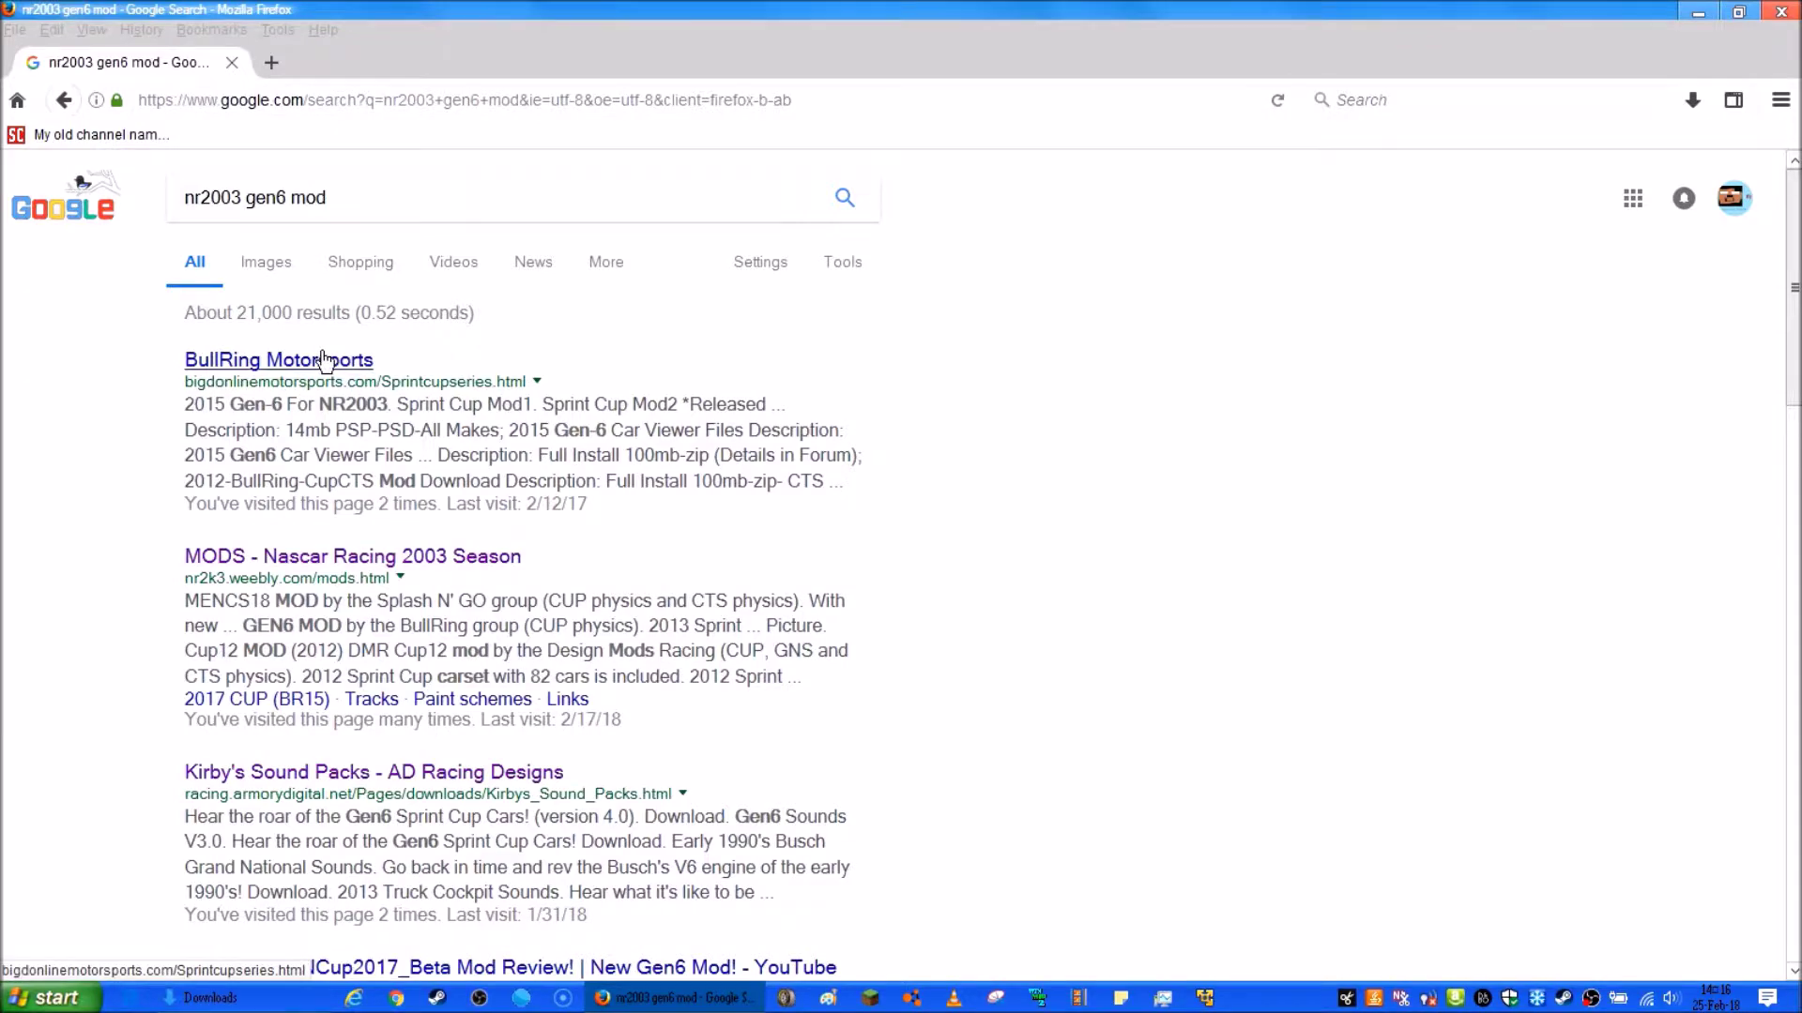
Open the BullRing Motorsports result and save Gen6BR15.zip, the main 2015 Generation-6 download
left_click(323, 360)
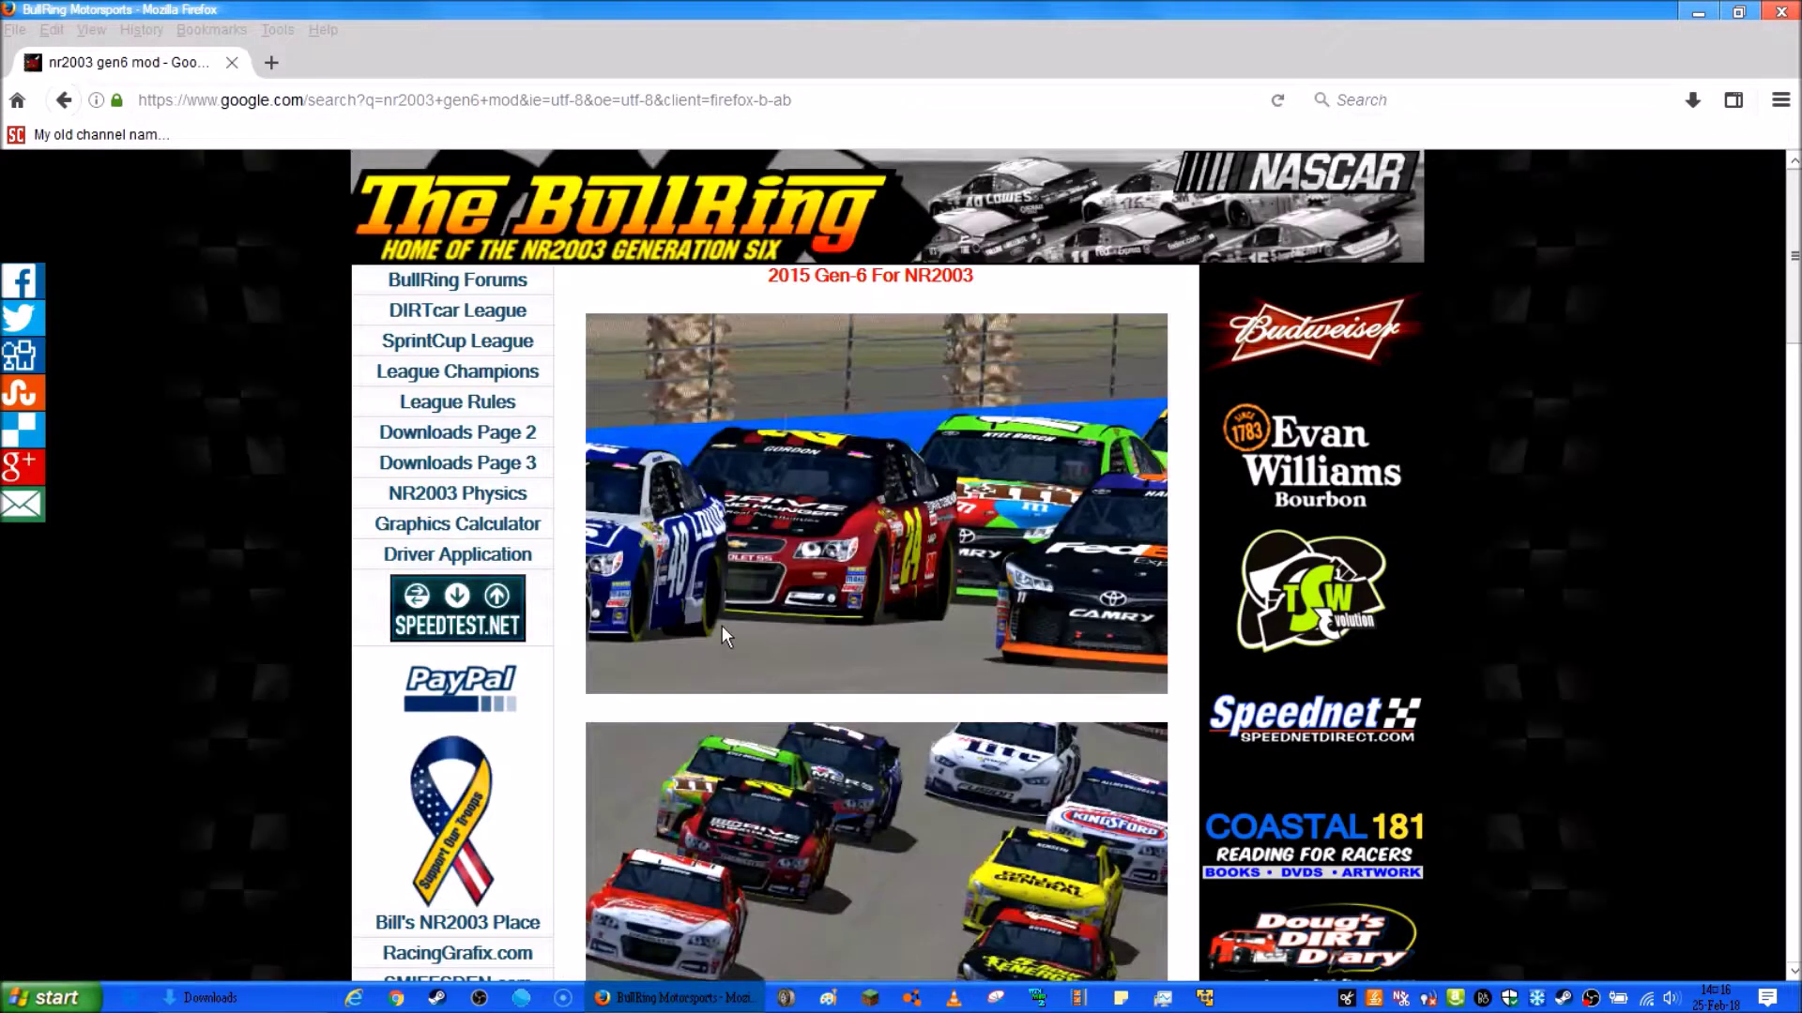
scroll(722, 636, "down", 3)
scroll(575, 867, "up", 1)
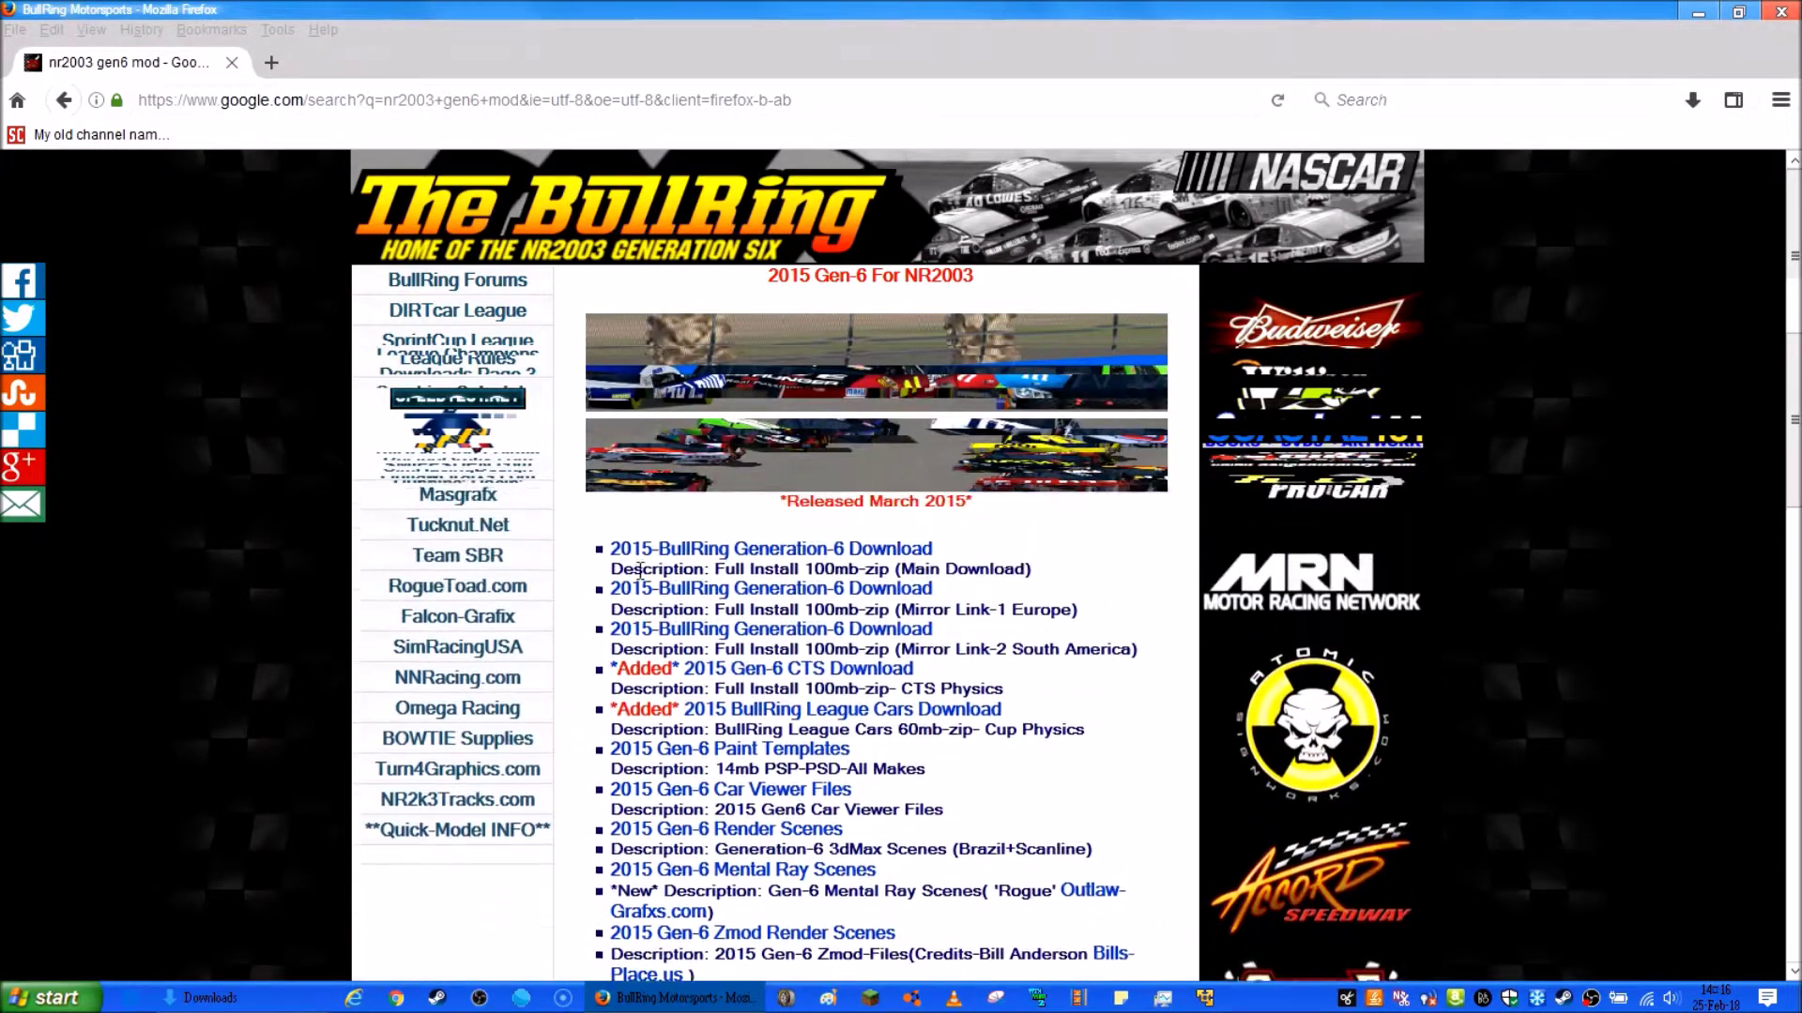
left_click(210, 997)
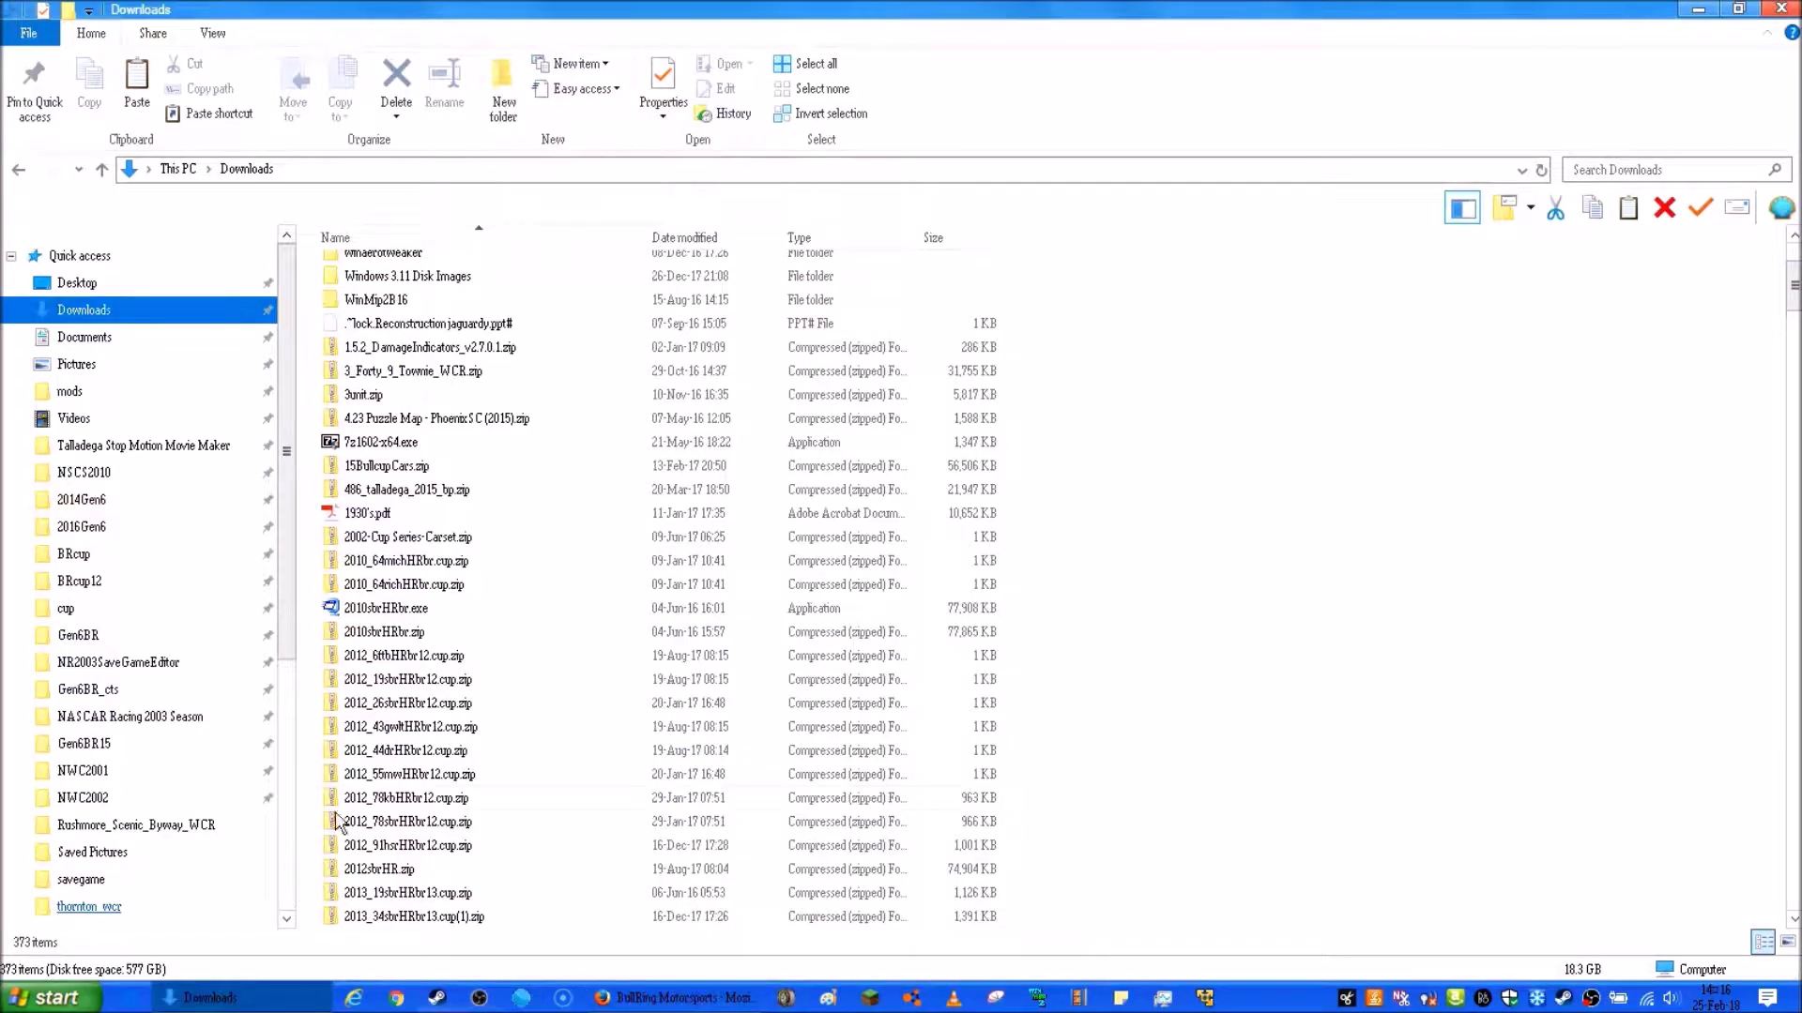
left_click(675, 997)
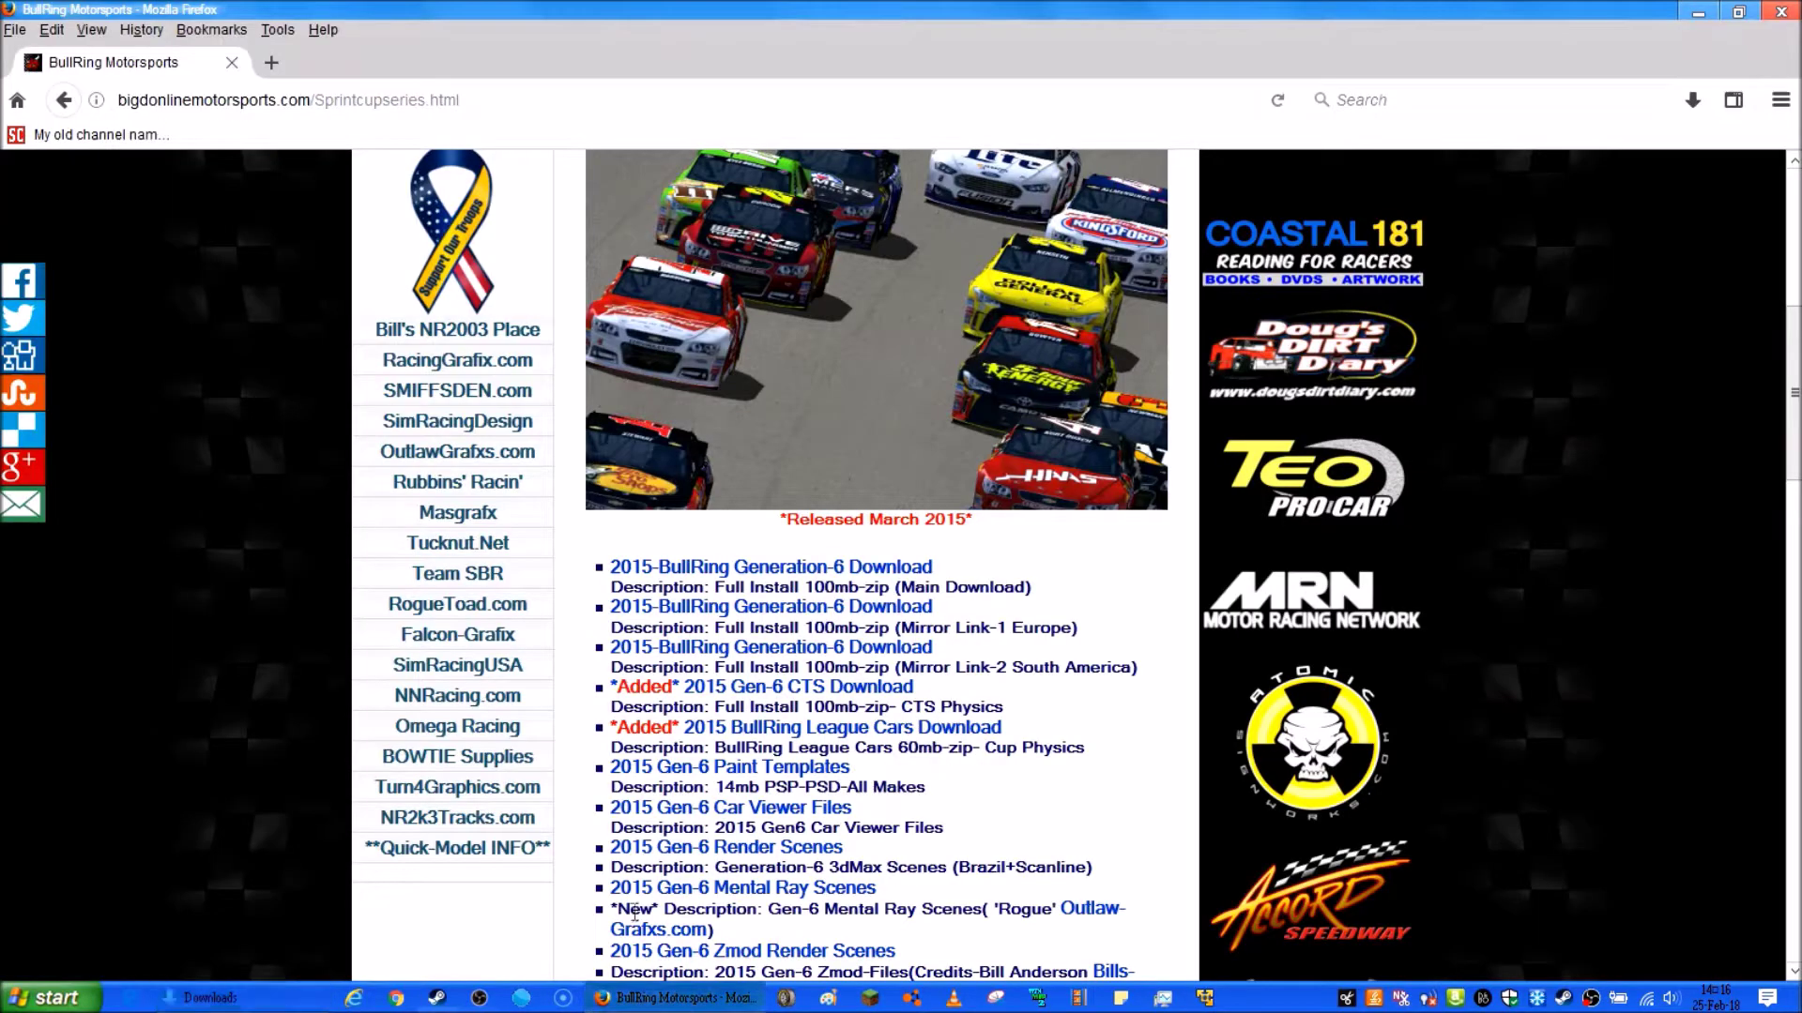
left_click(883, 568)
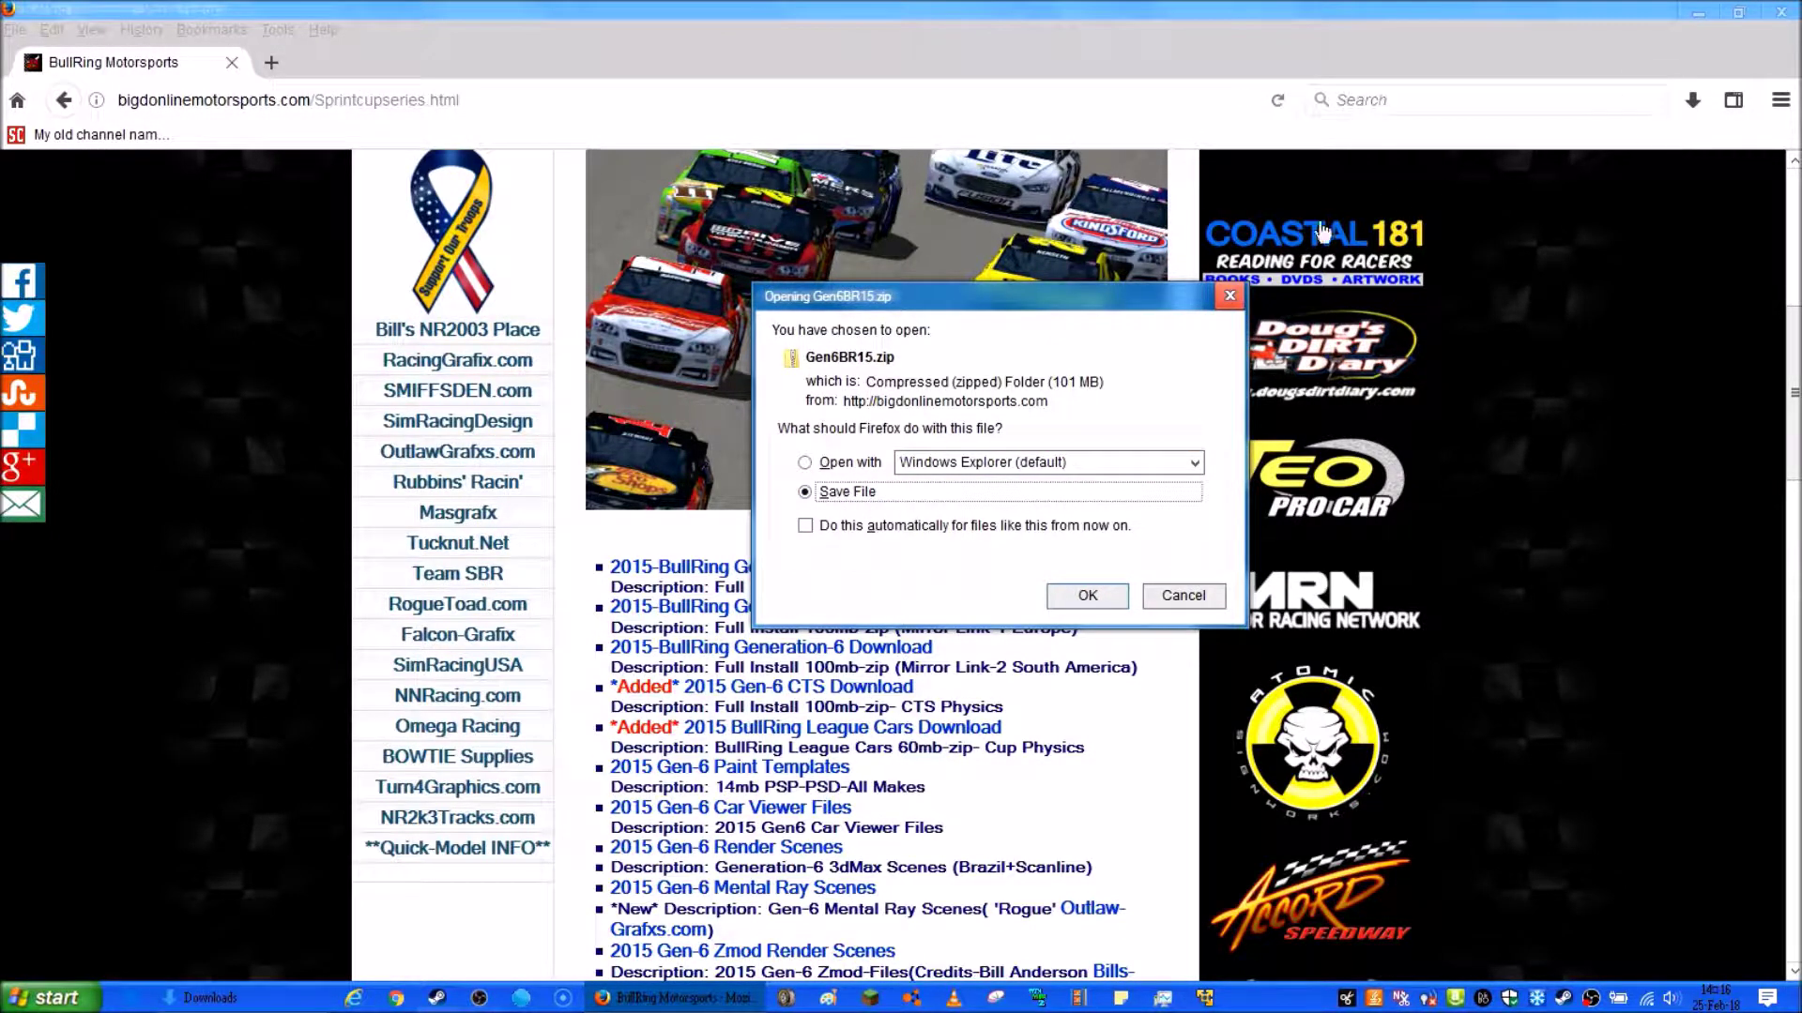
left_click(1237, 295)
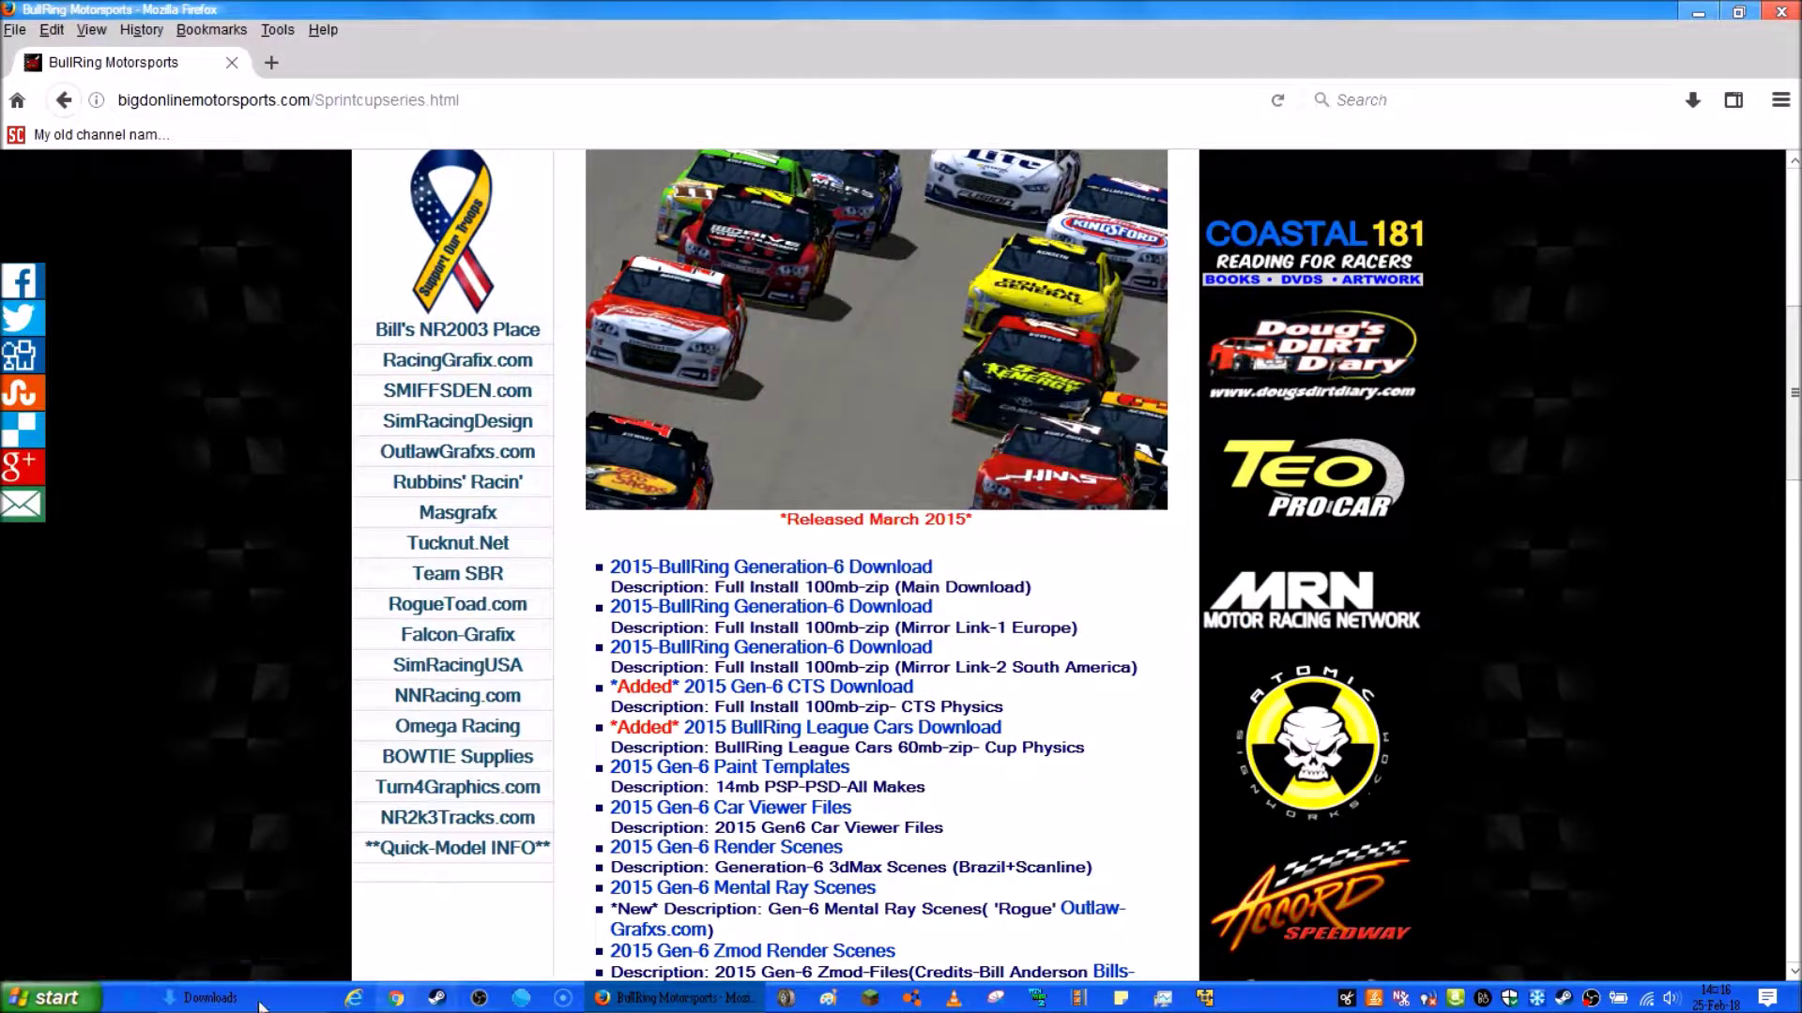
Locate Gen6BR15.zip in the Downloads folder and open it to view its Gen6BR15 folder
left_click(211, 998)
scroll(488, 678, "down", 7)
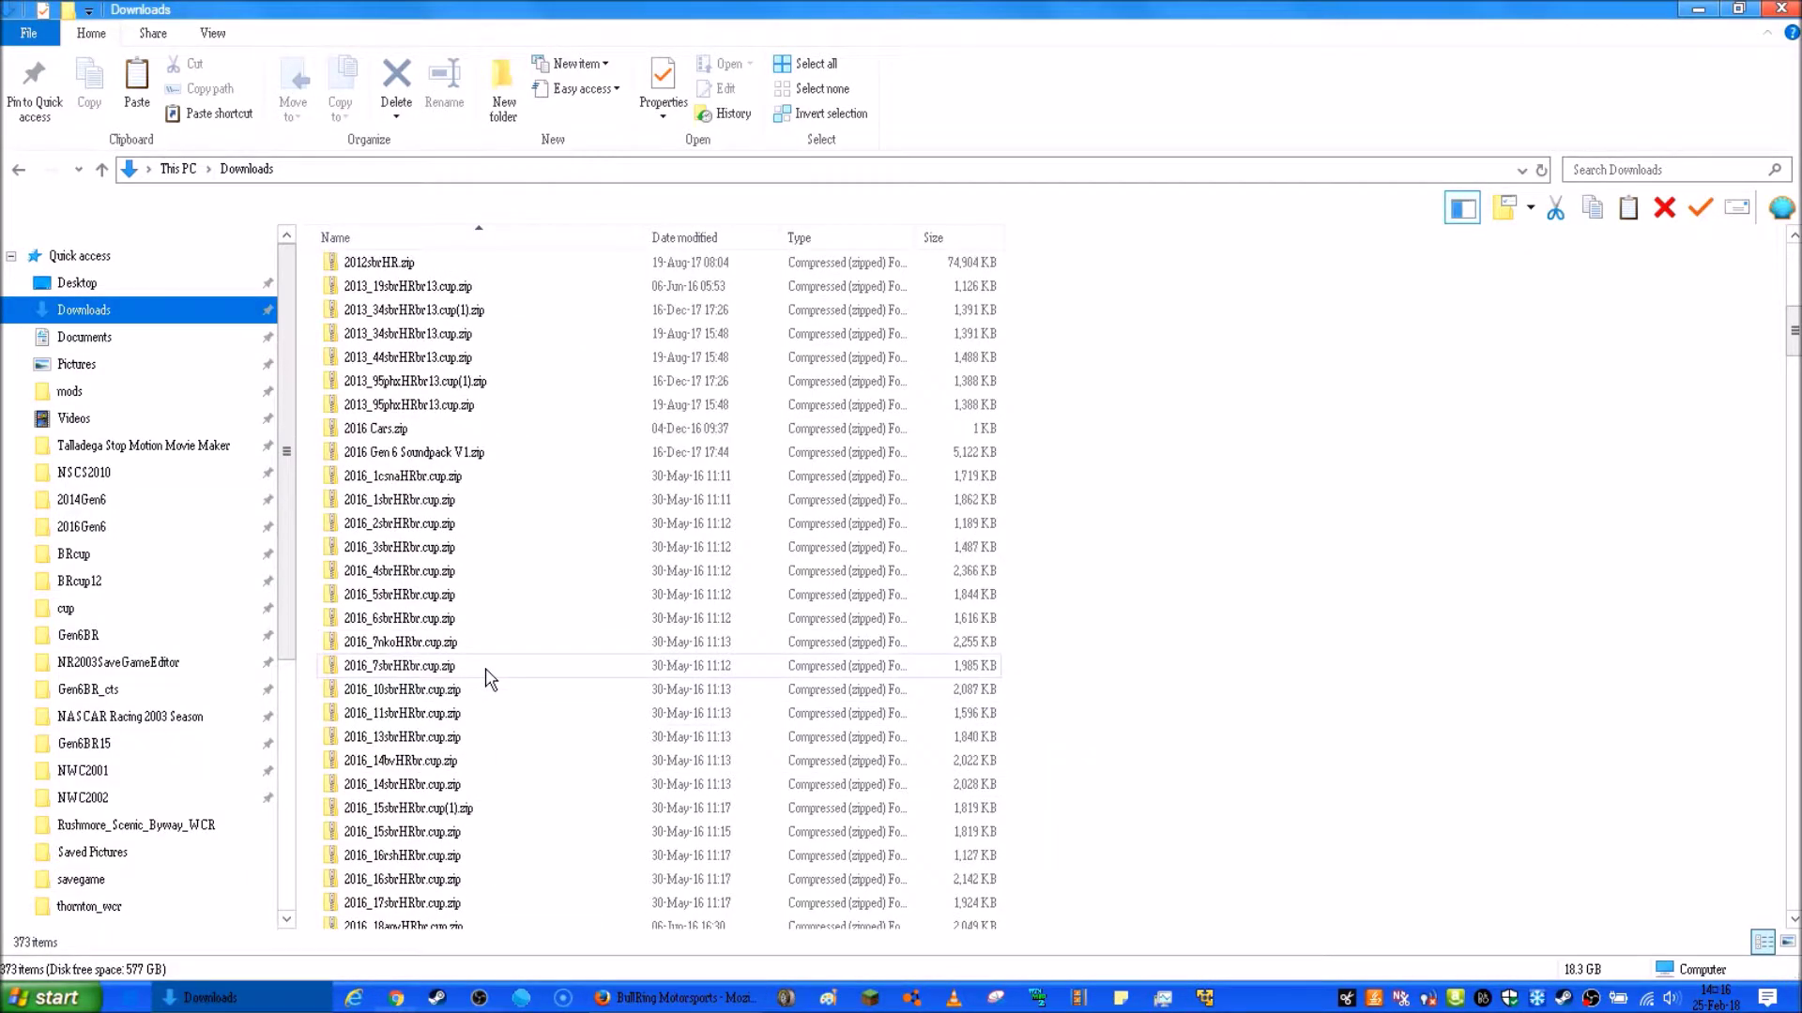
scroll(418, 511, "up", 5)
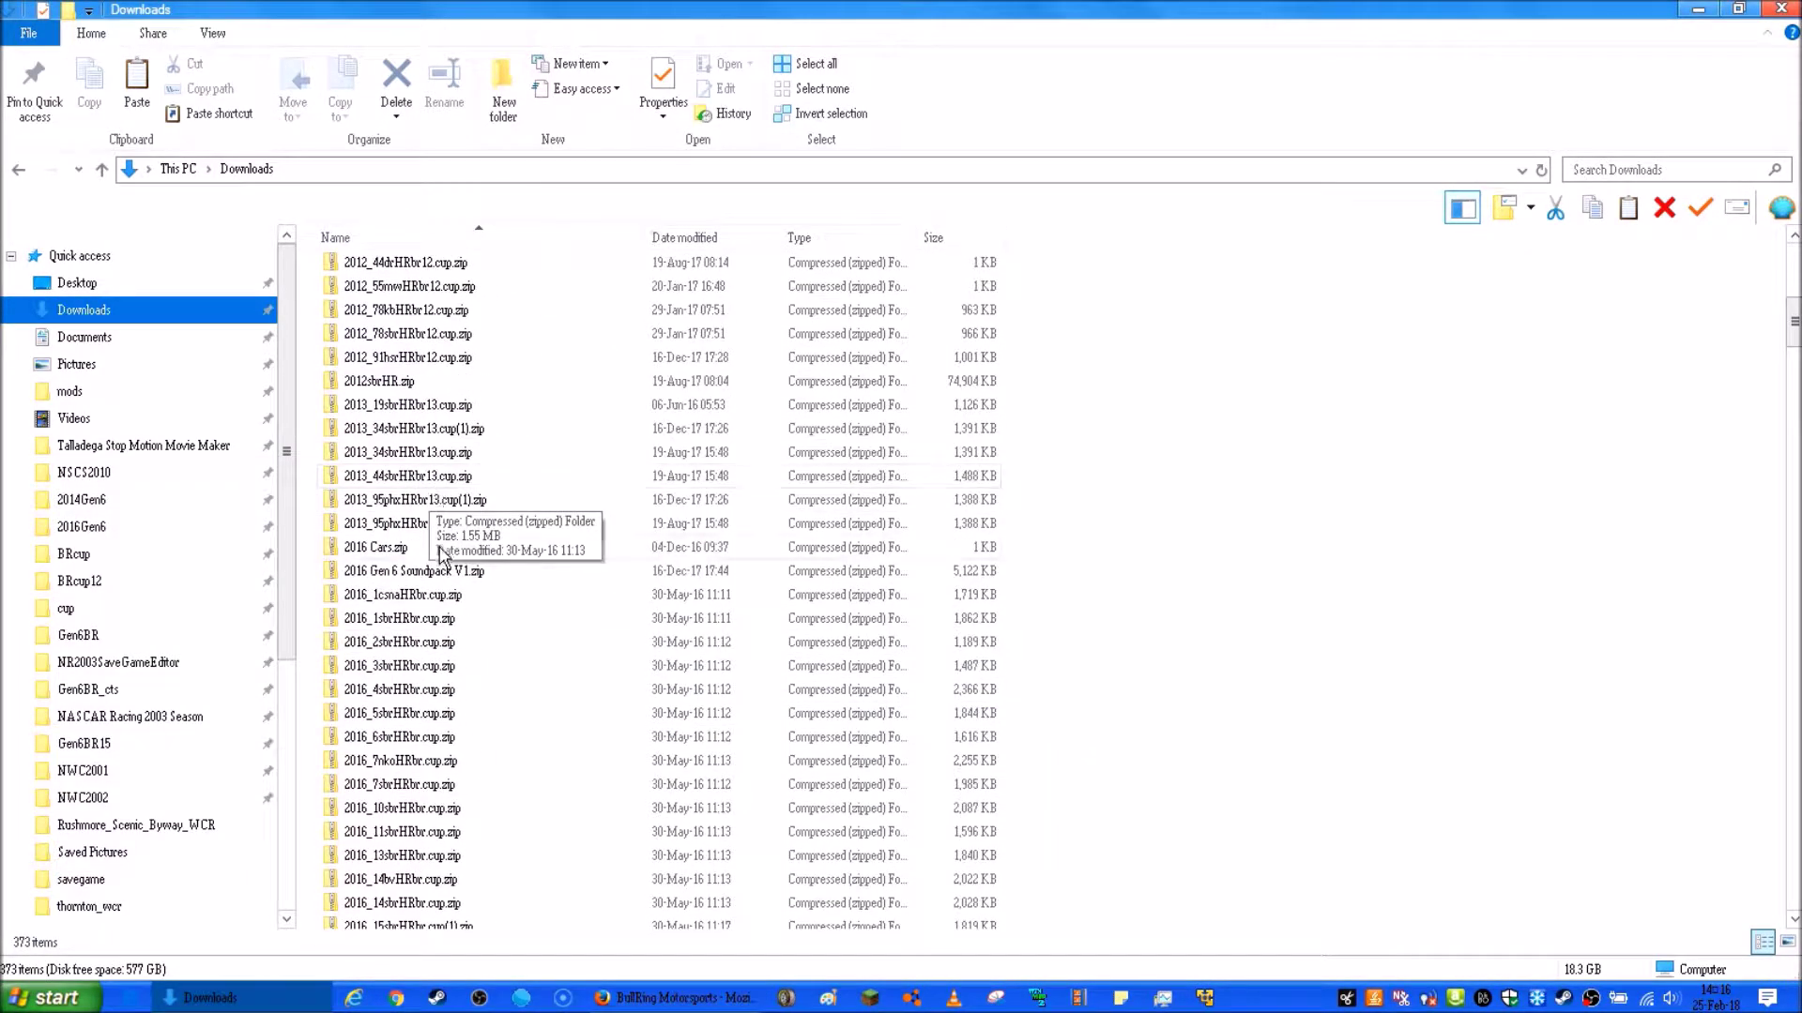
scroll(438, 549, "down", 20)
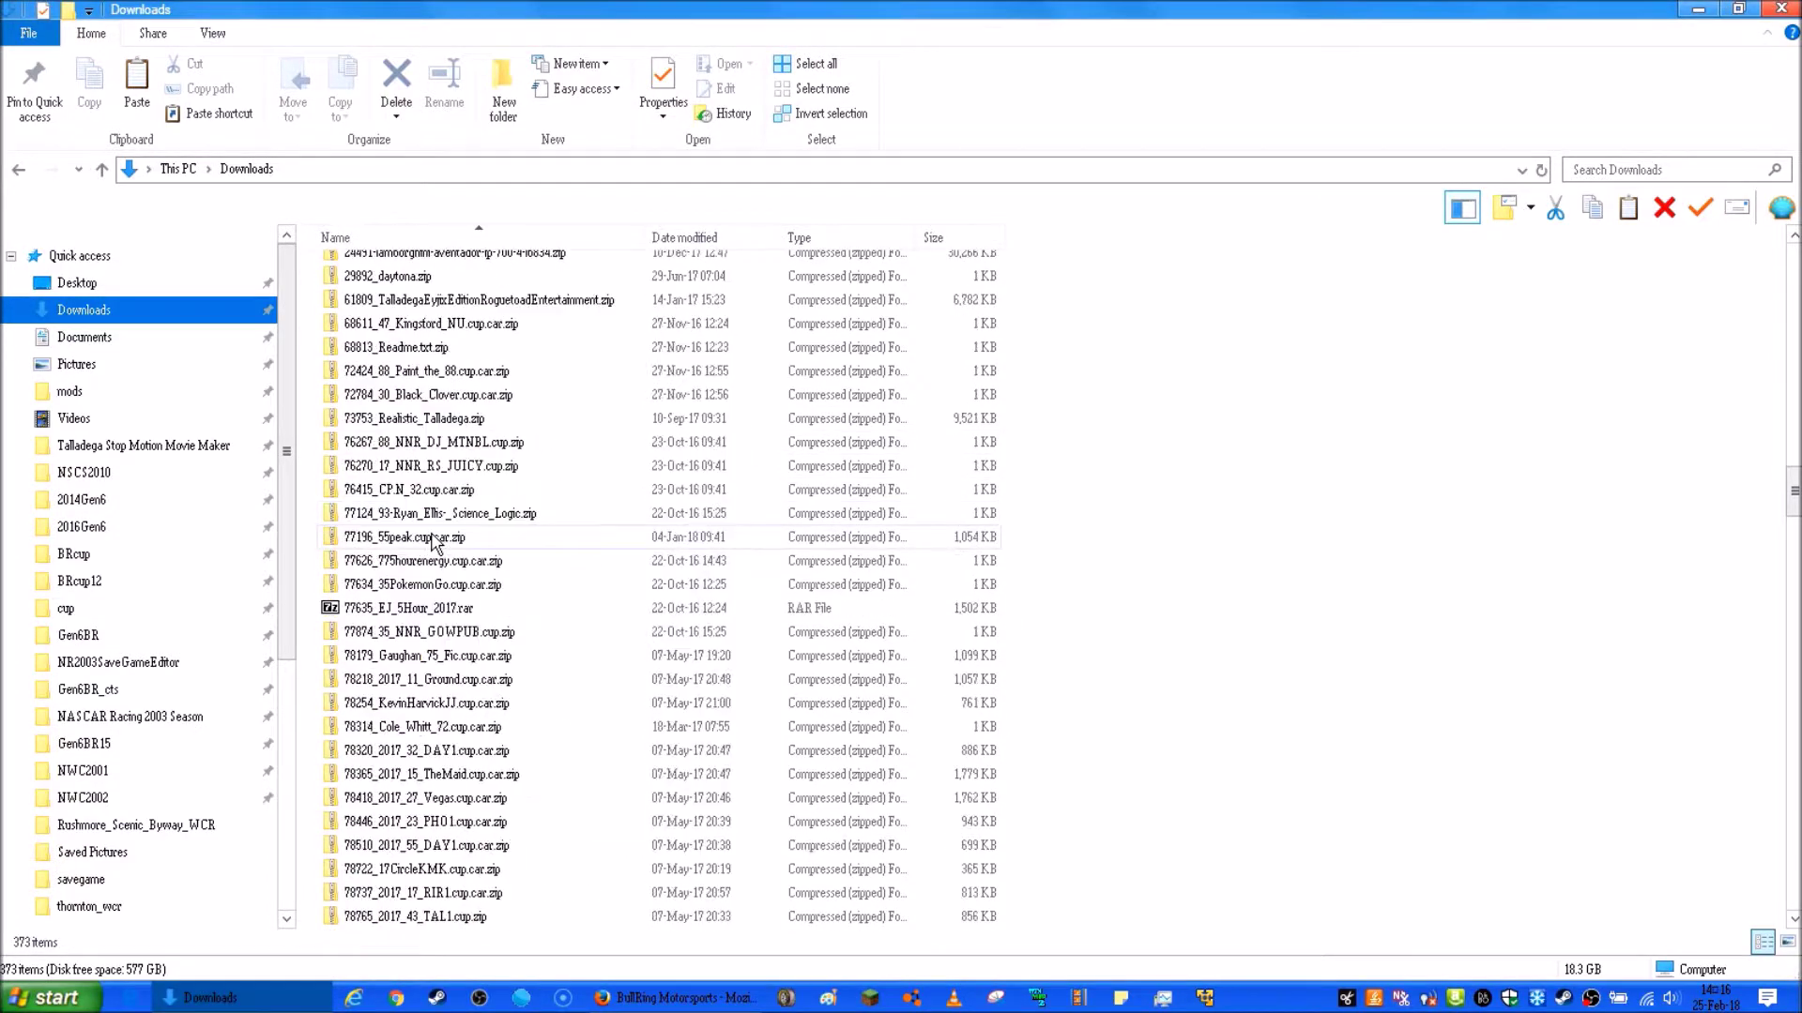
left_click(676, 998)
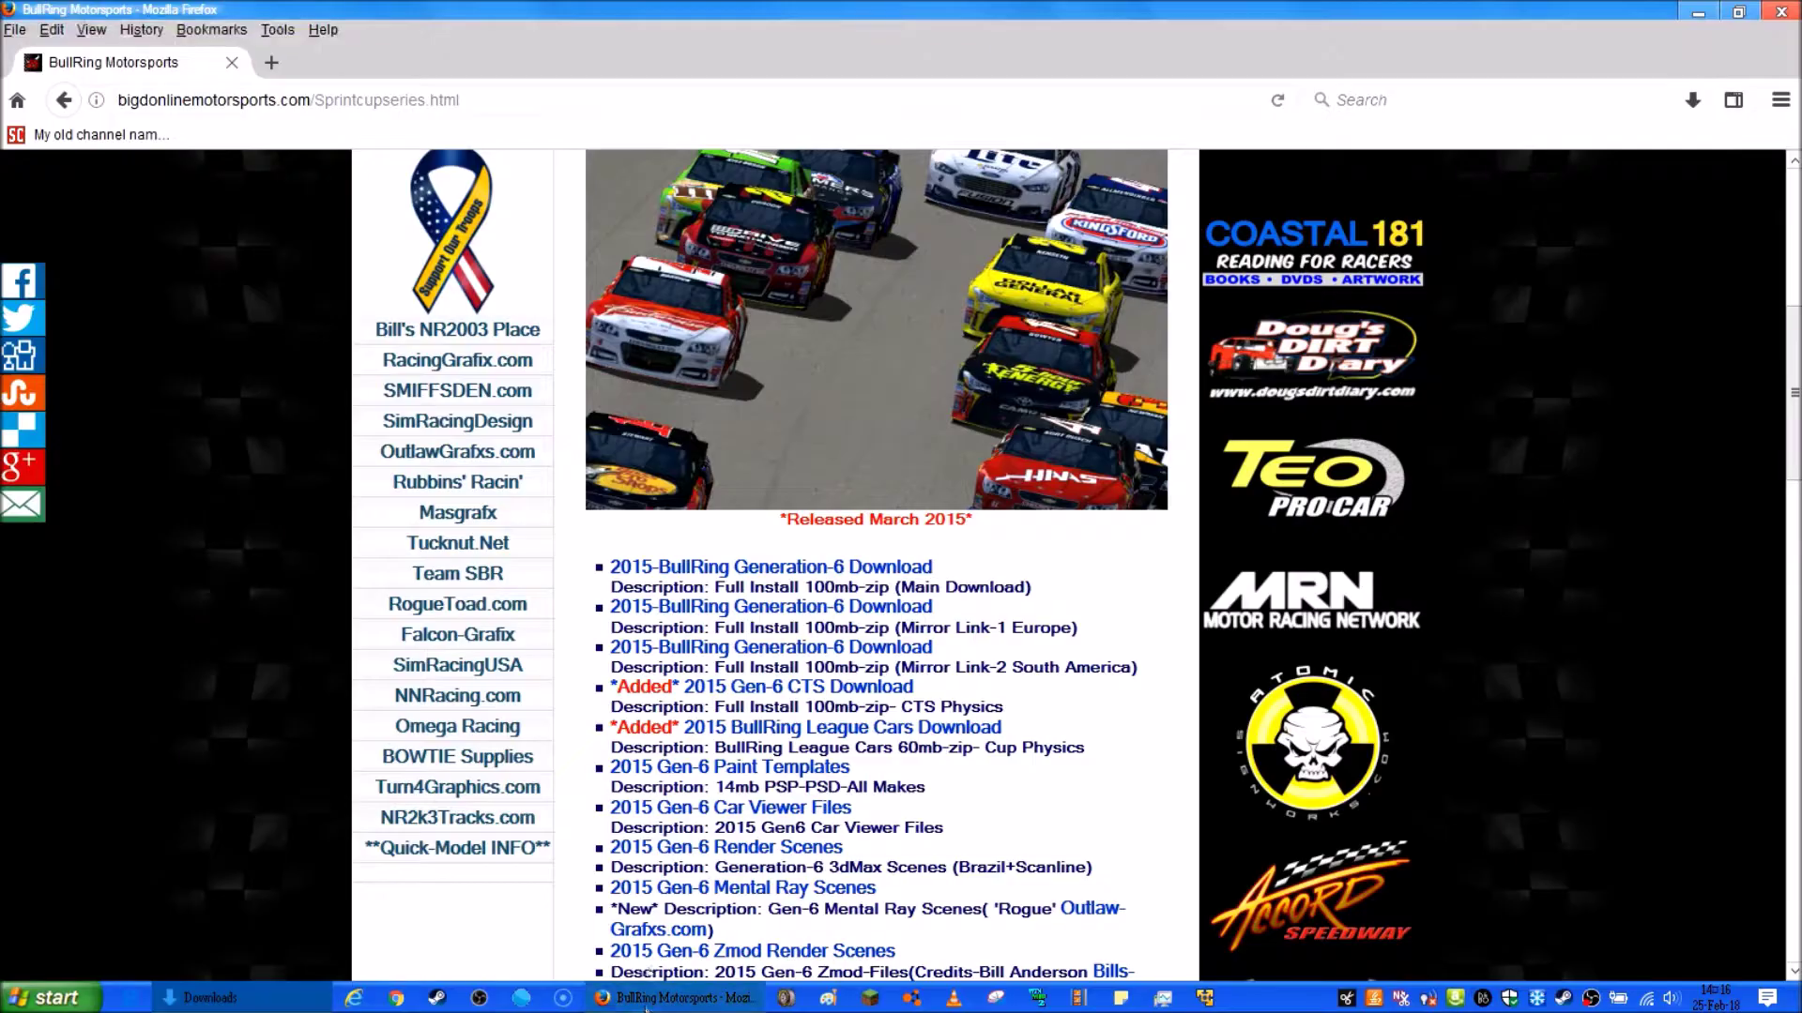
left_click(249, 1000)
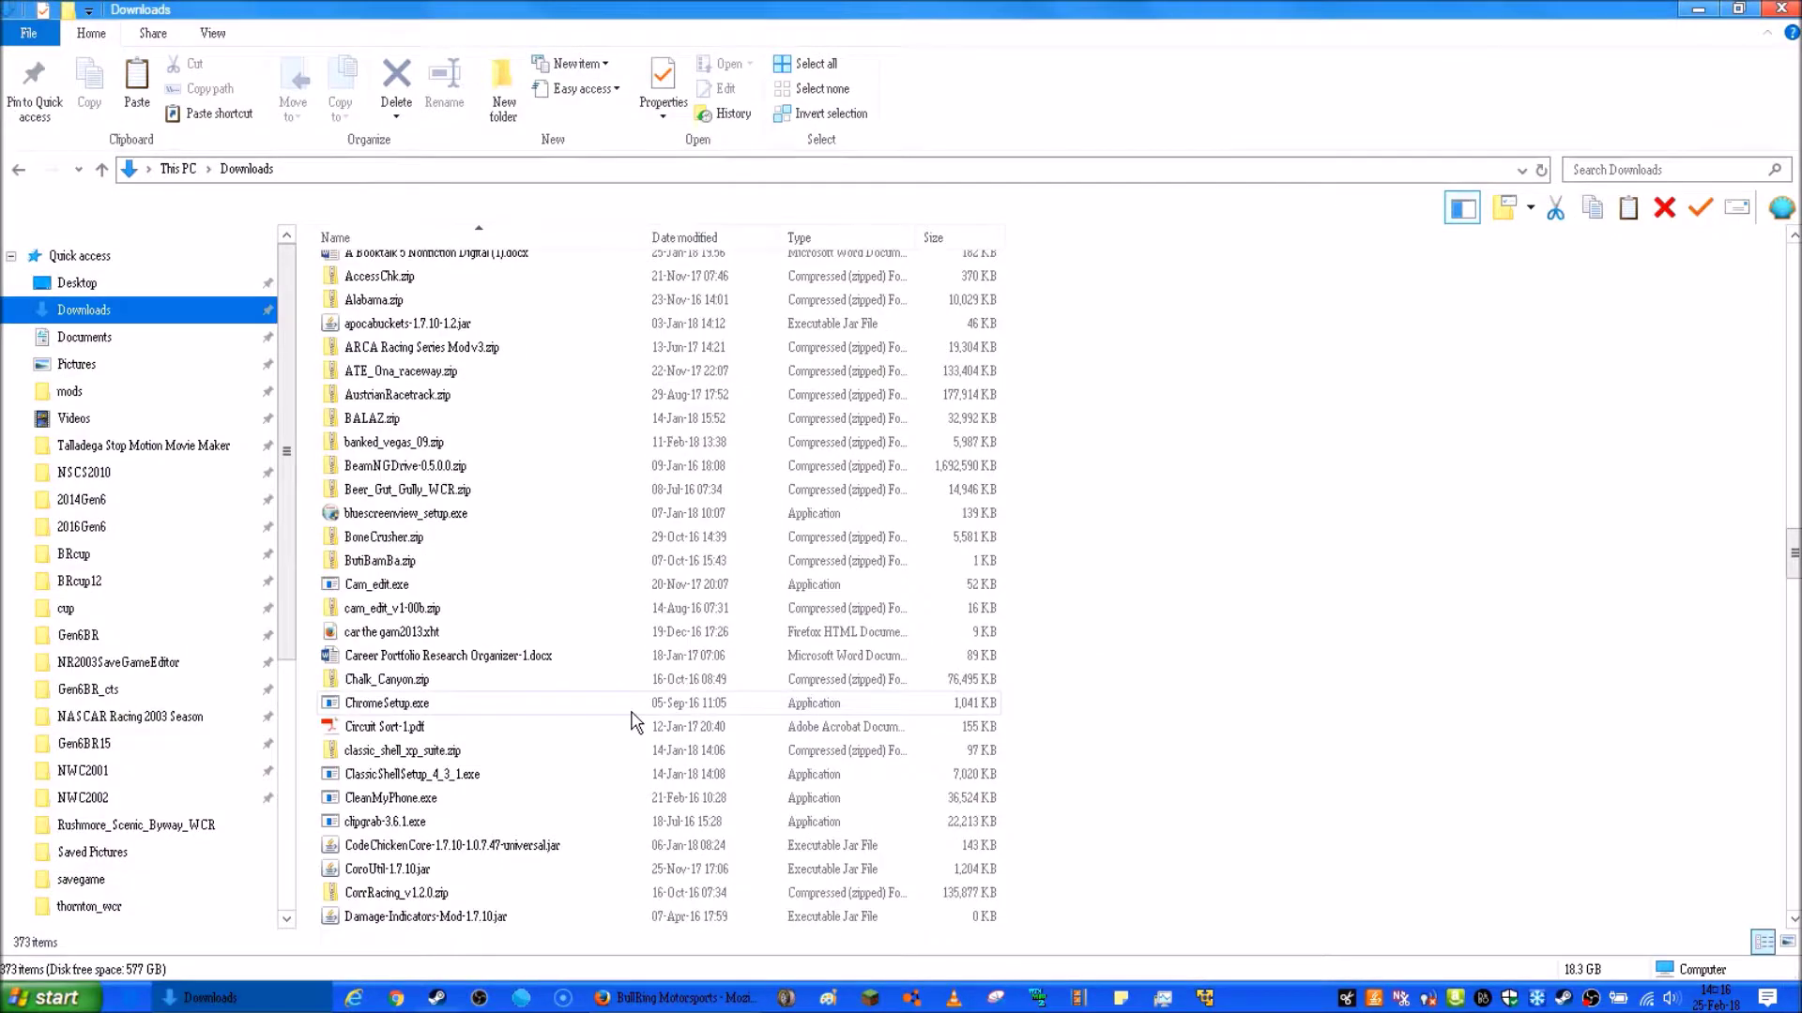
scroll(634, 722, "down", 15)
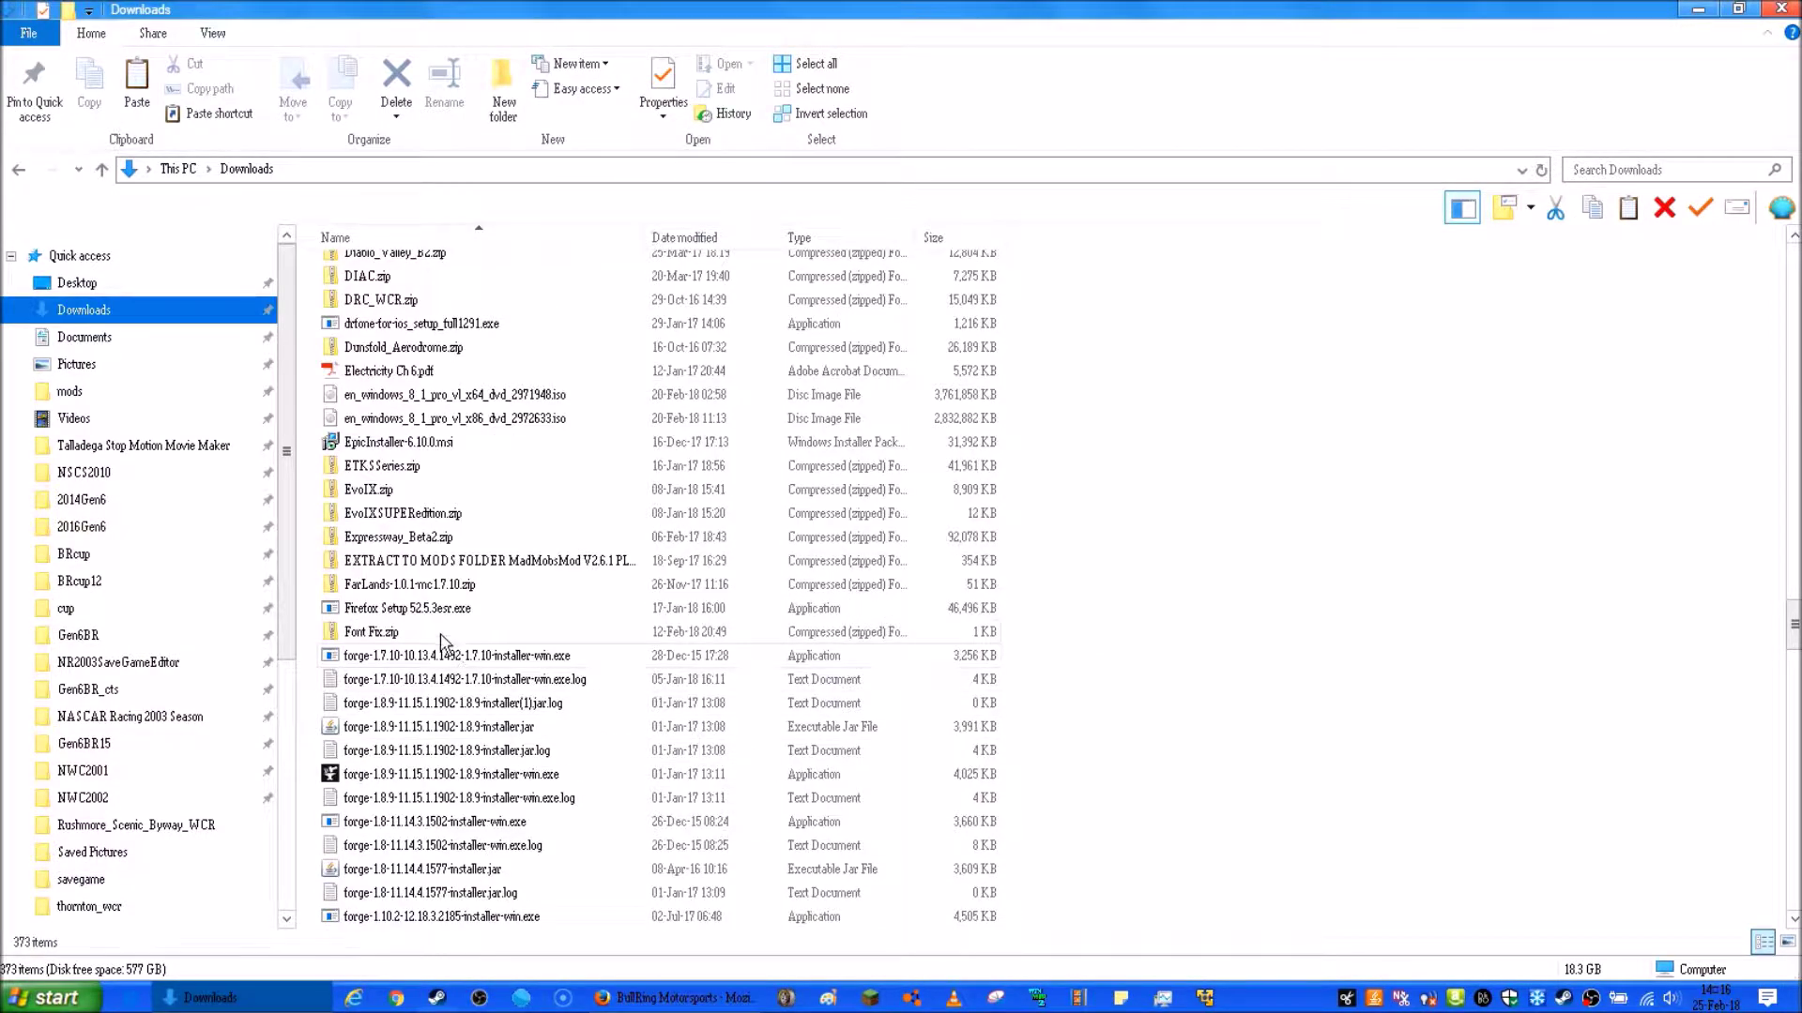
scroll(441, 647, "down", 7)
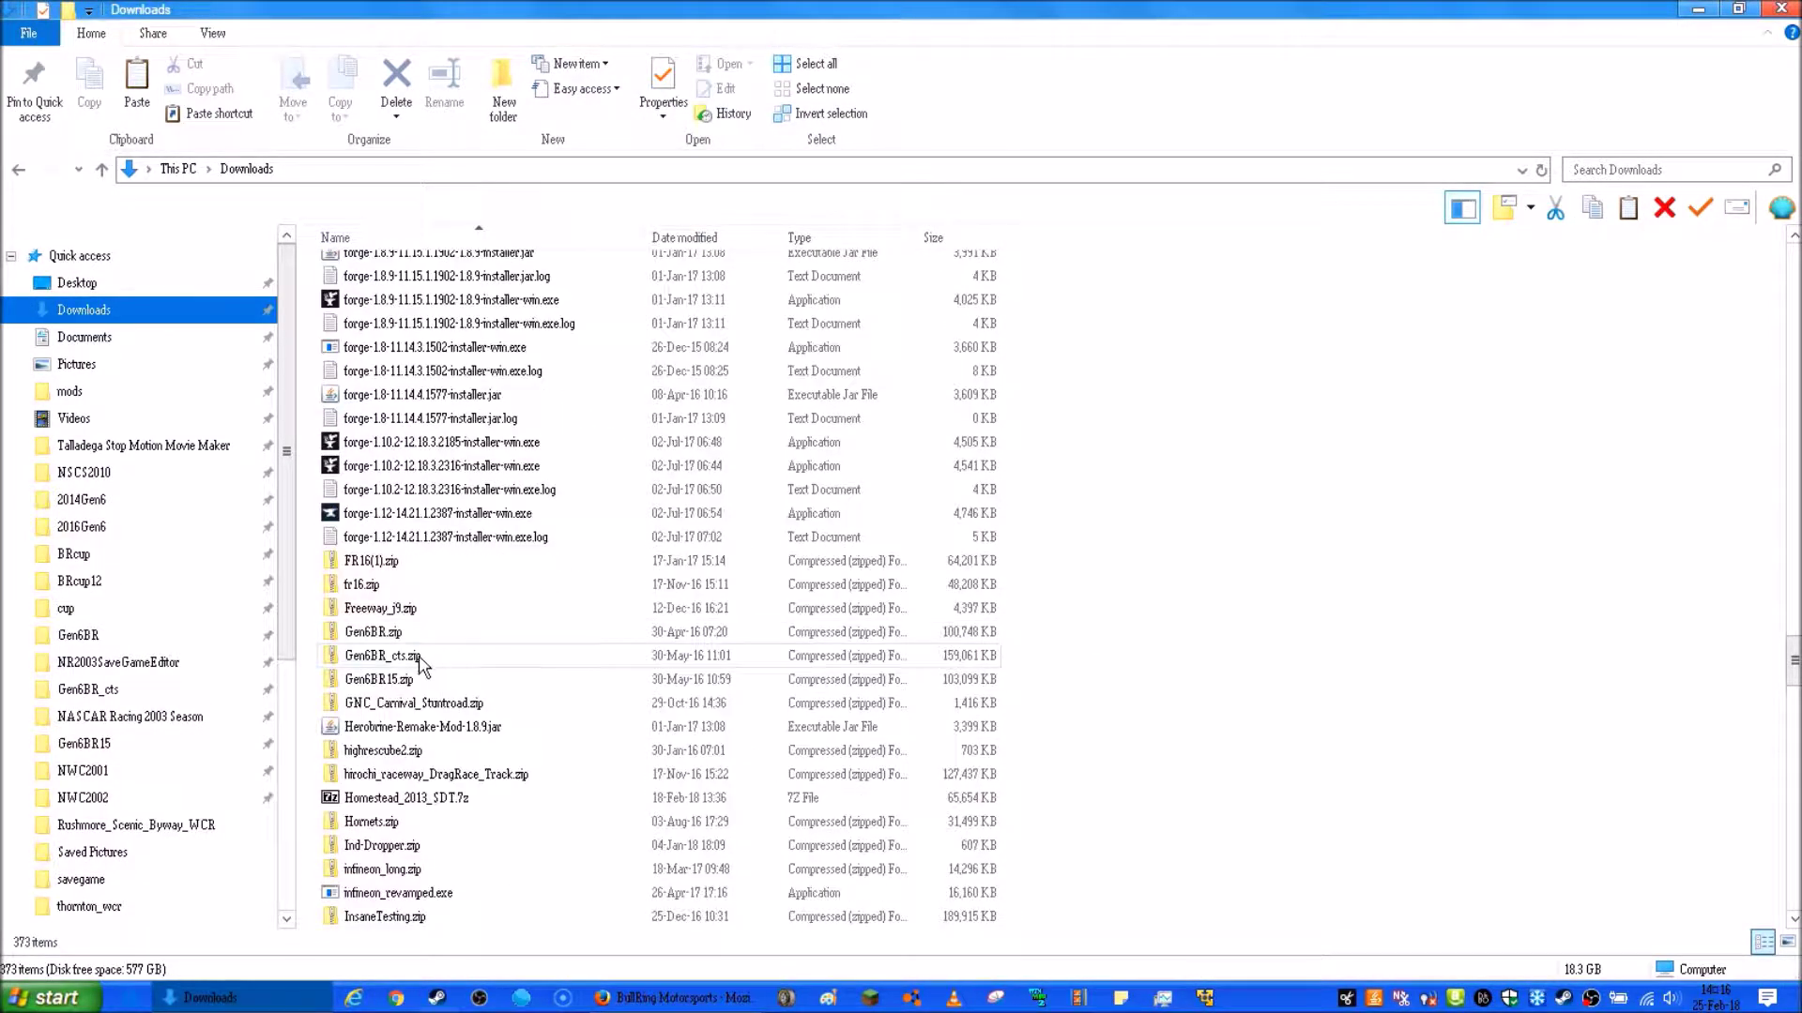
left_click(394, 680)
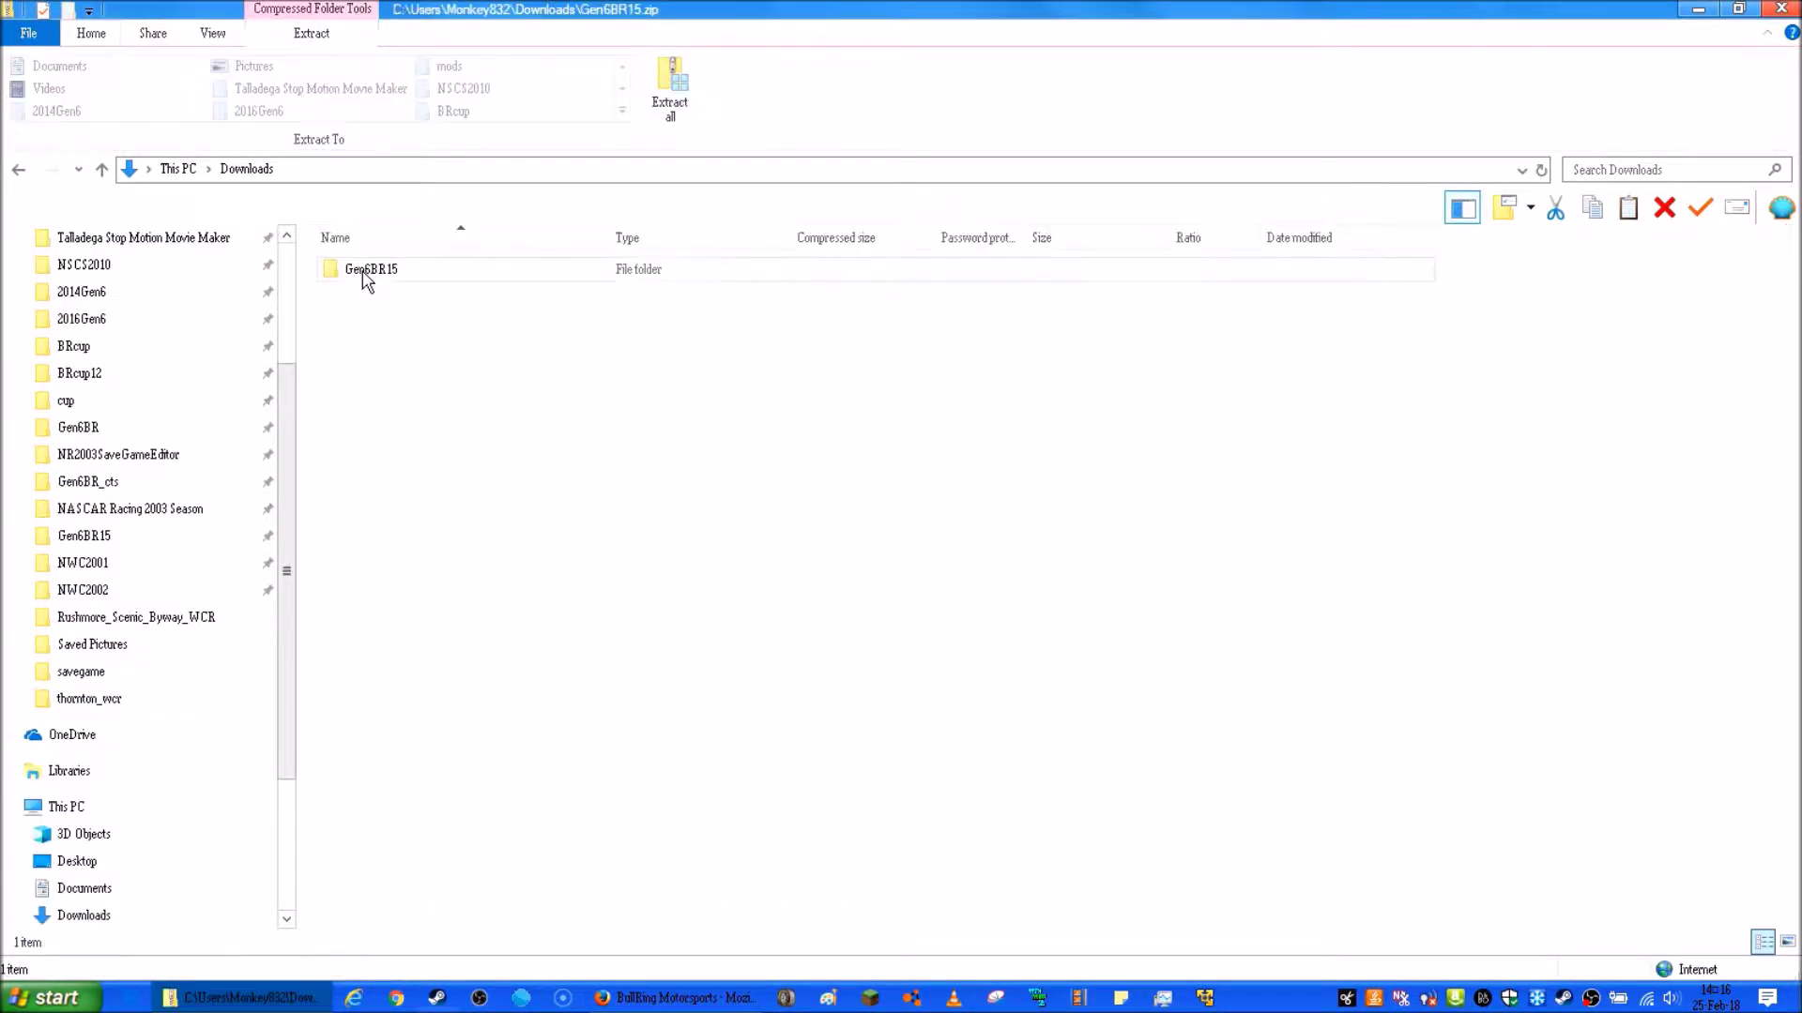
Copy the Gen6BR15 folder from inside the zip archive
left_click(363, 272)
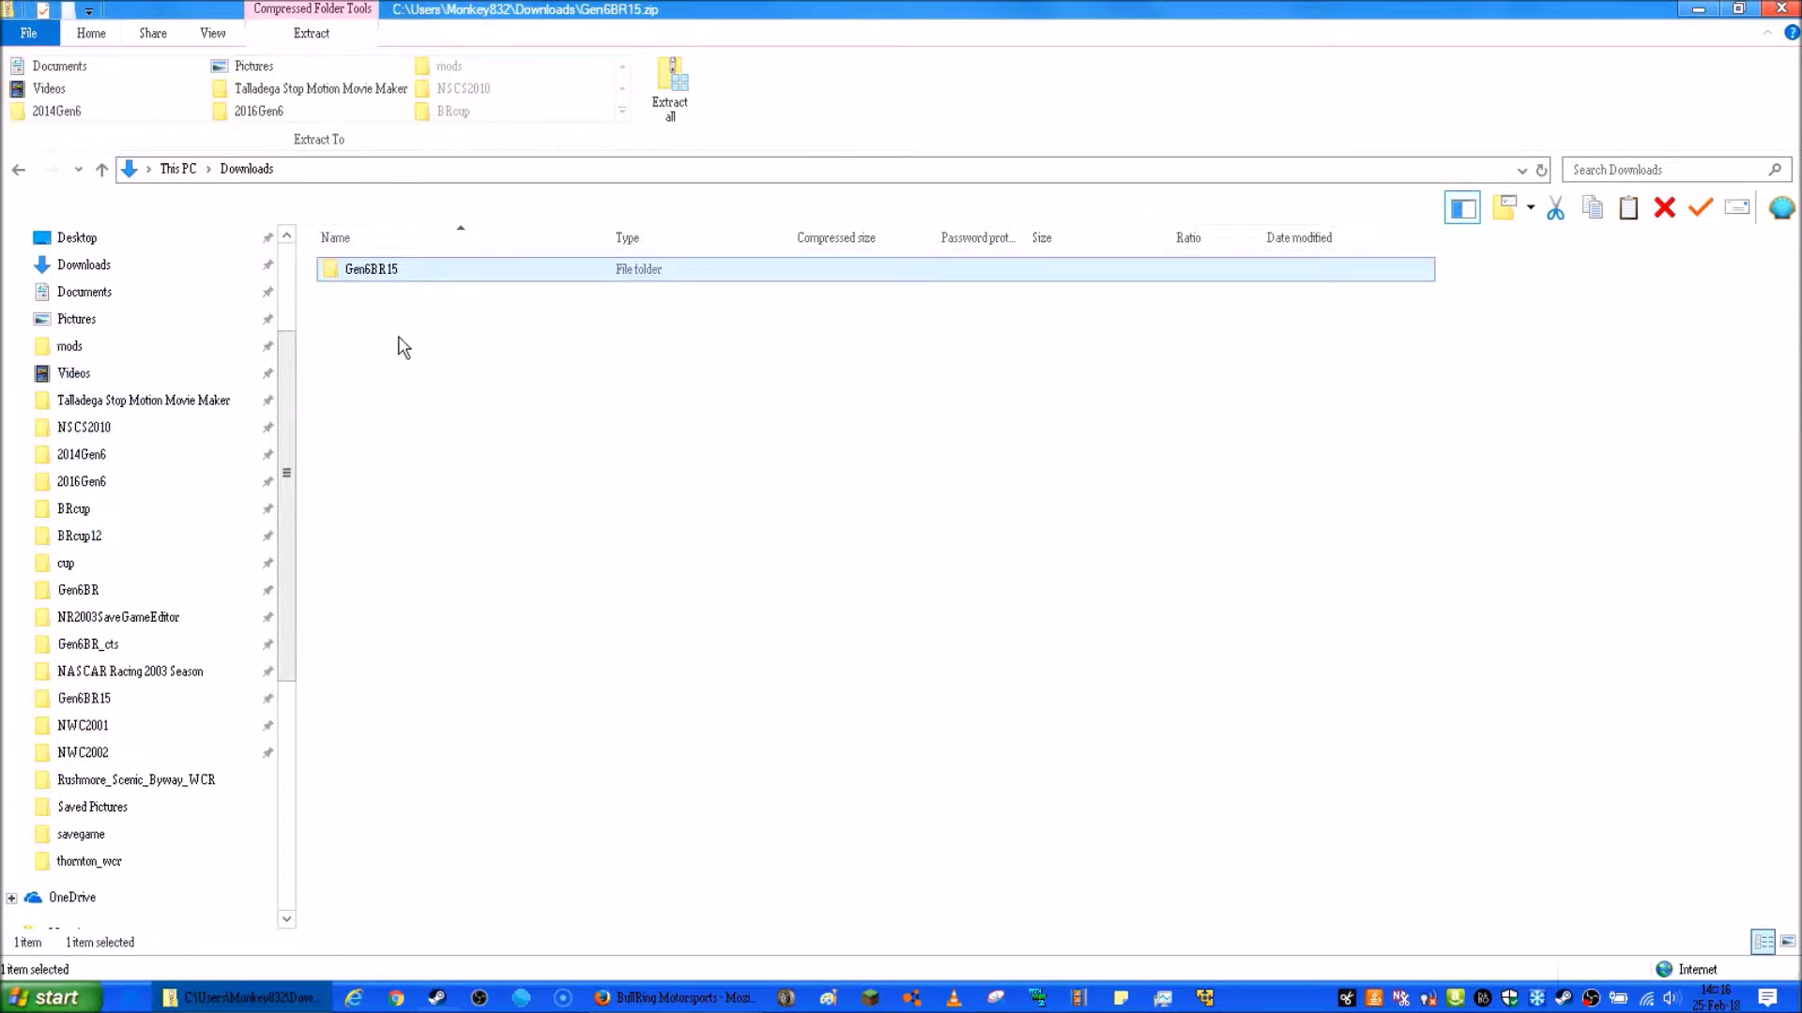
right_click(374, 284)
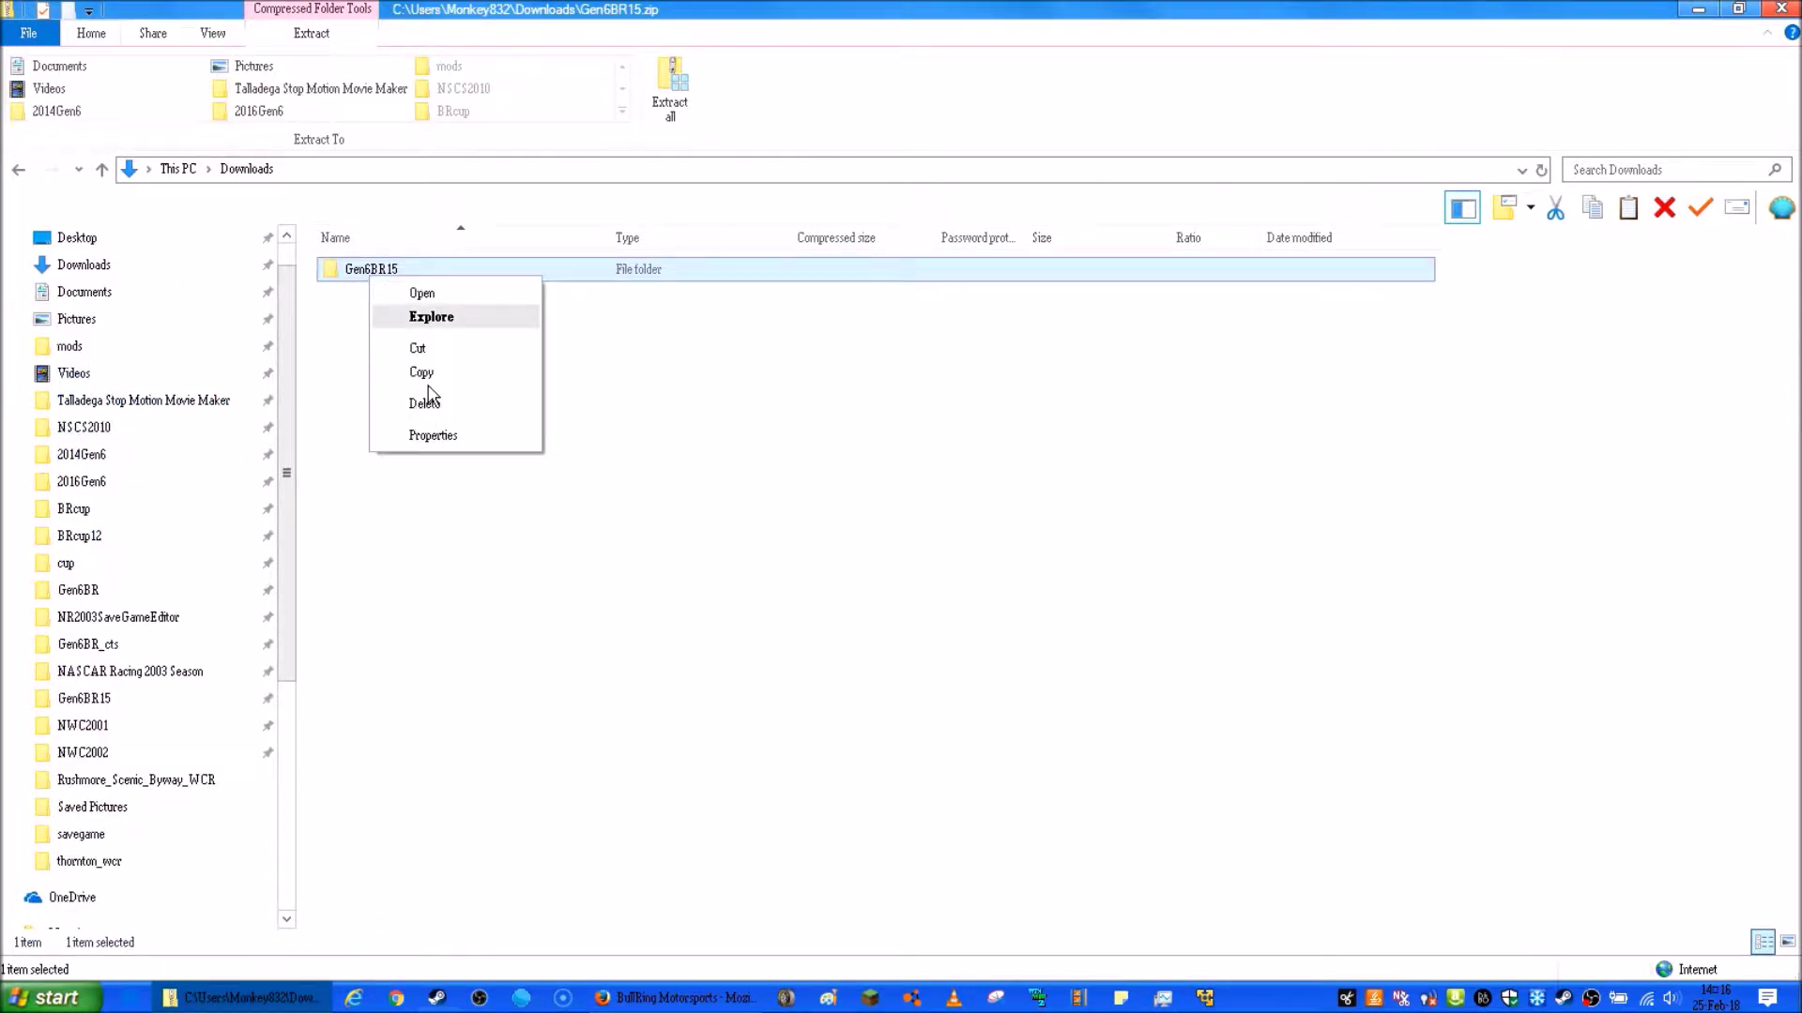
left_click(424, 375)
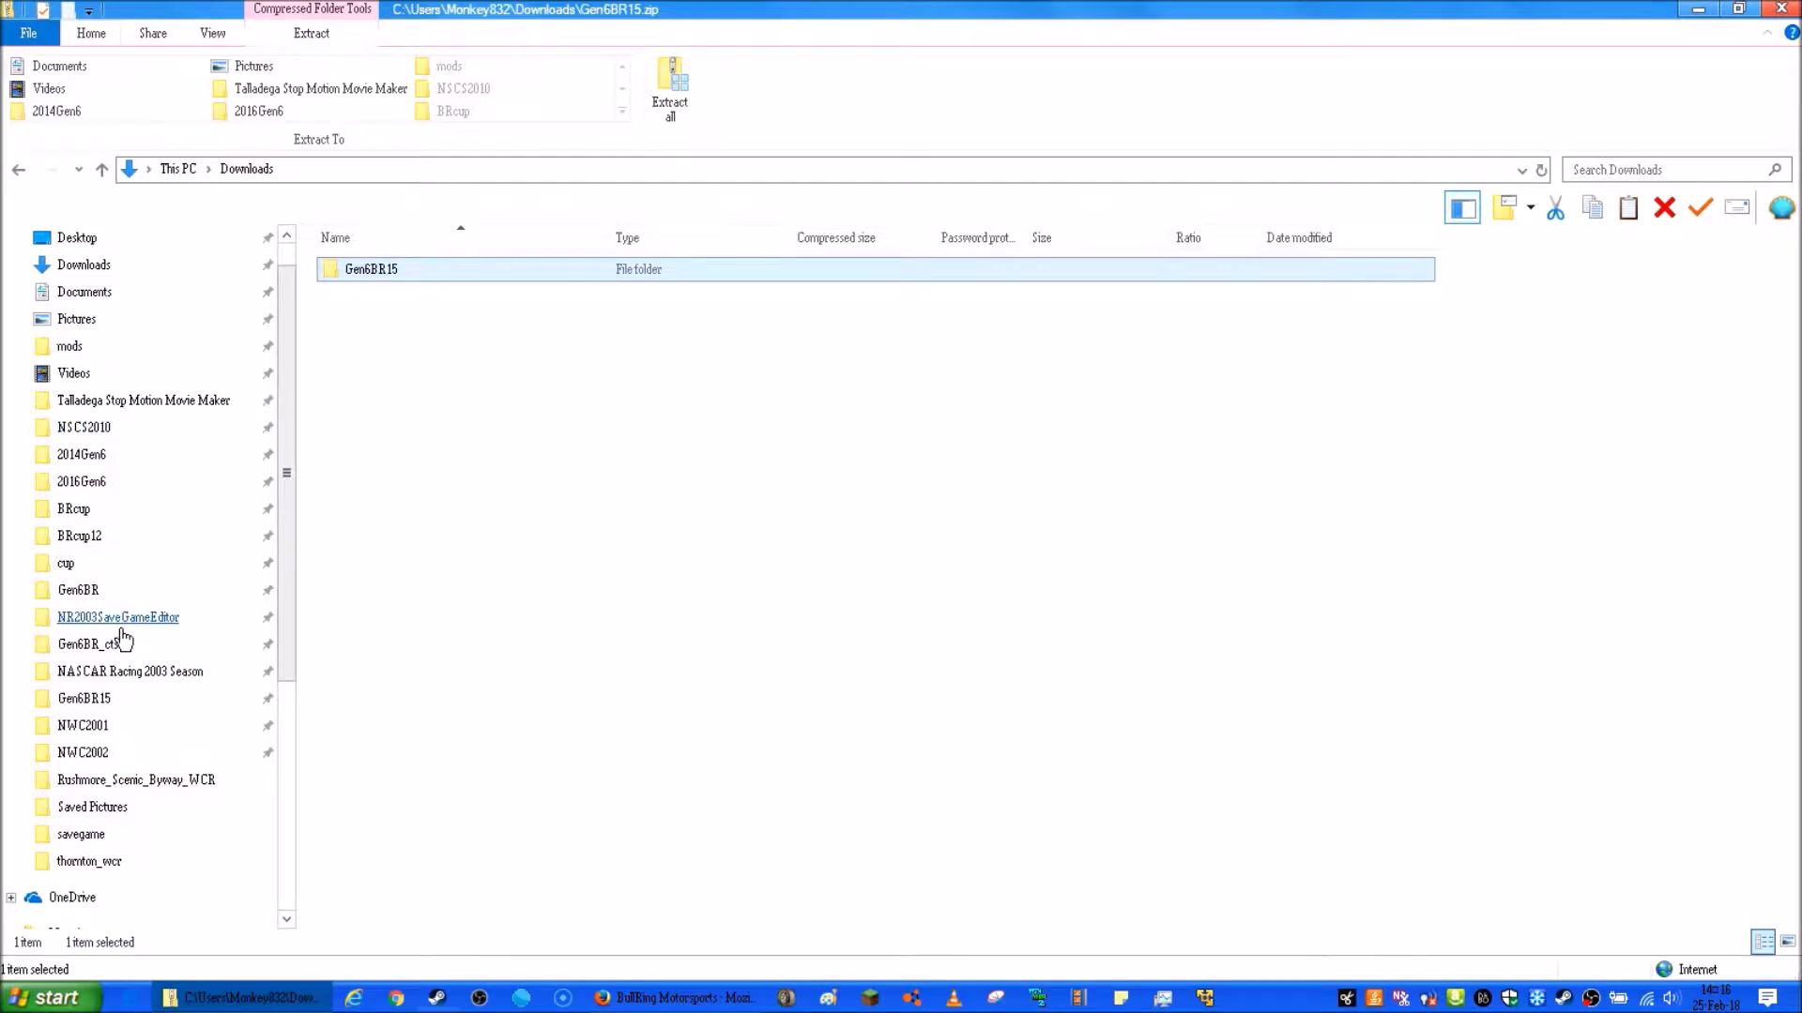
Paste it into the NASCAR Racing 2003 Season series folder, replacing the 64 duplicate files
left_click(85, 706)
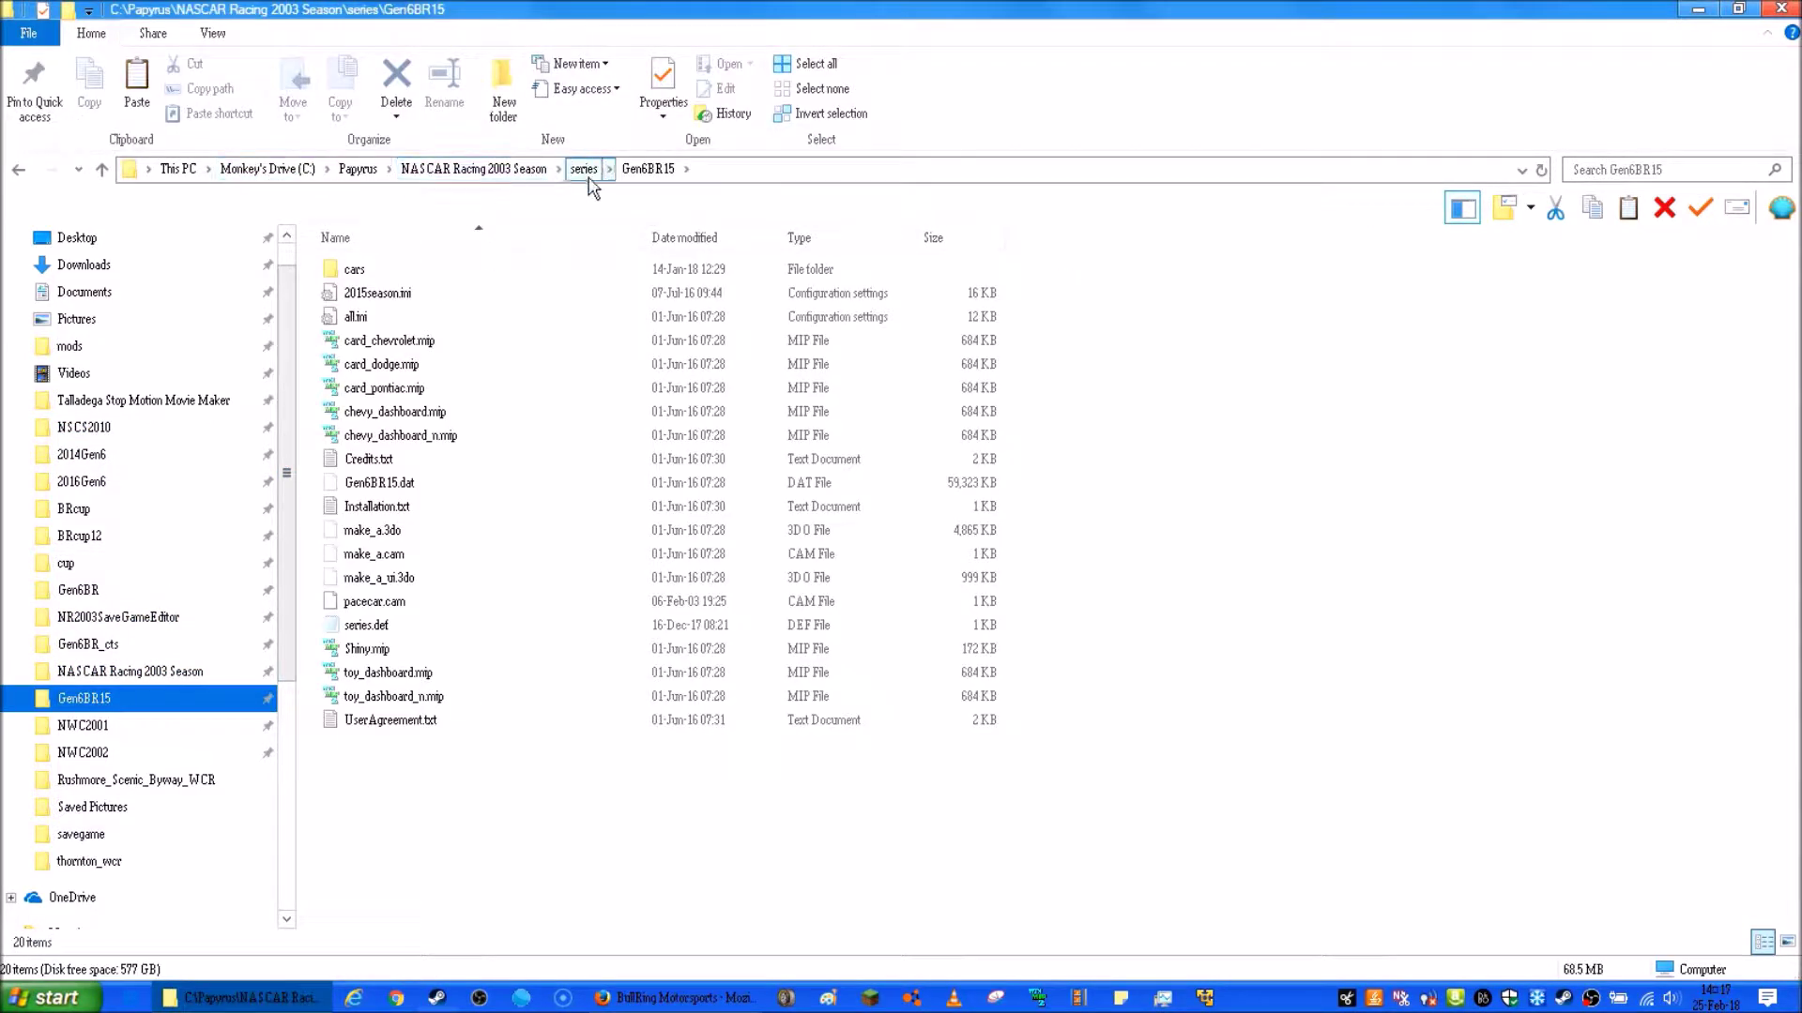
left_click(588, 178)
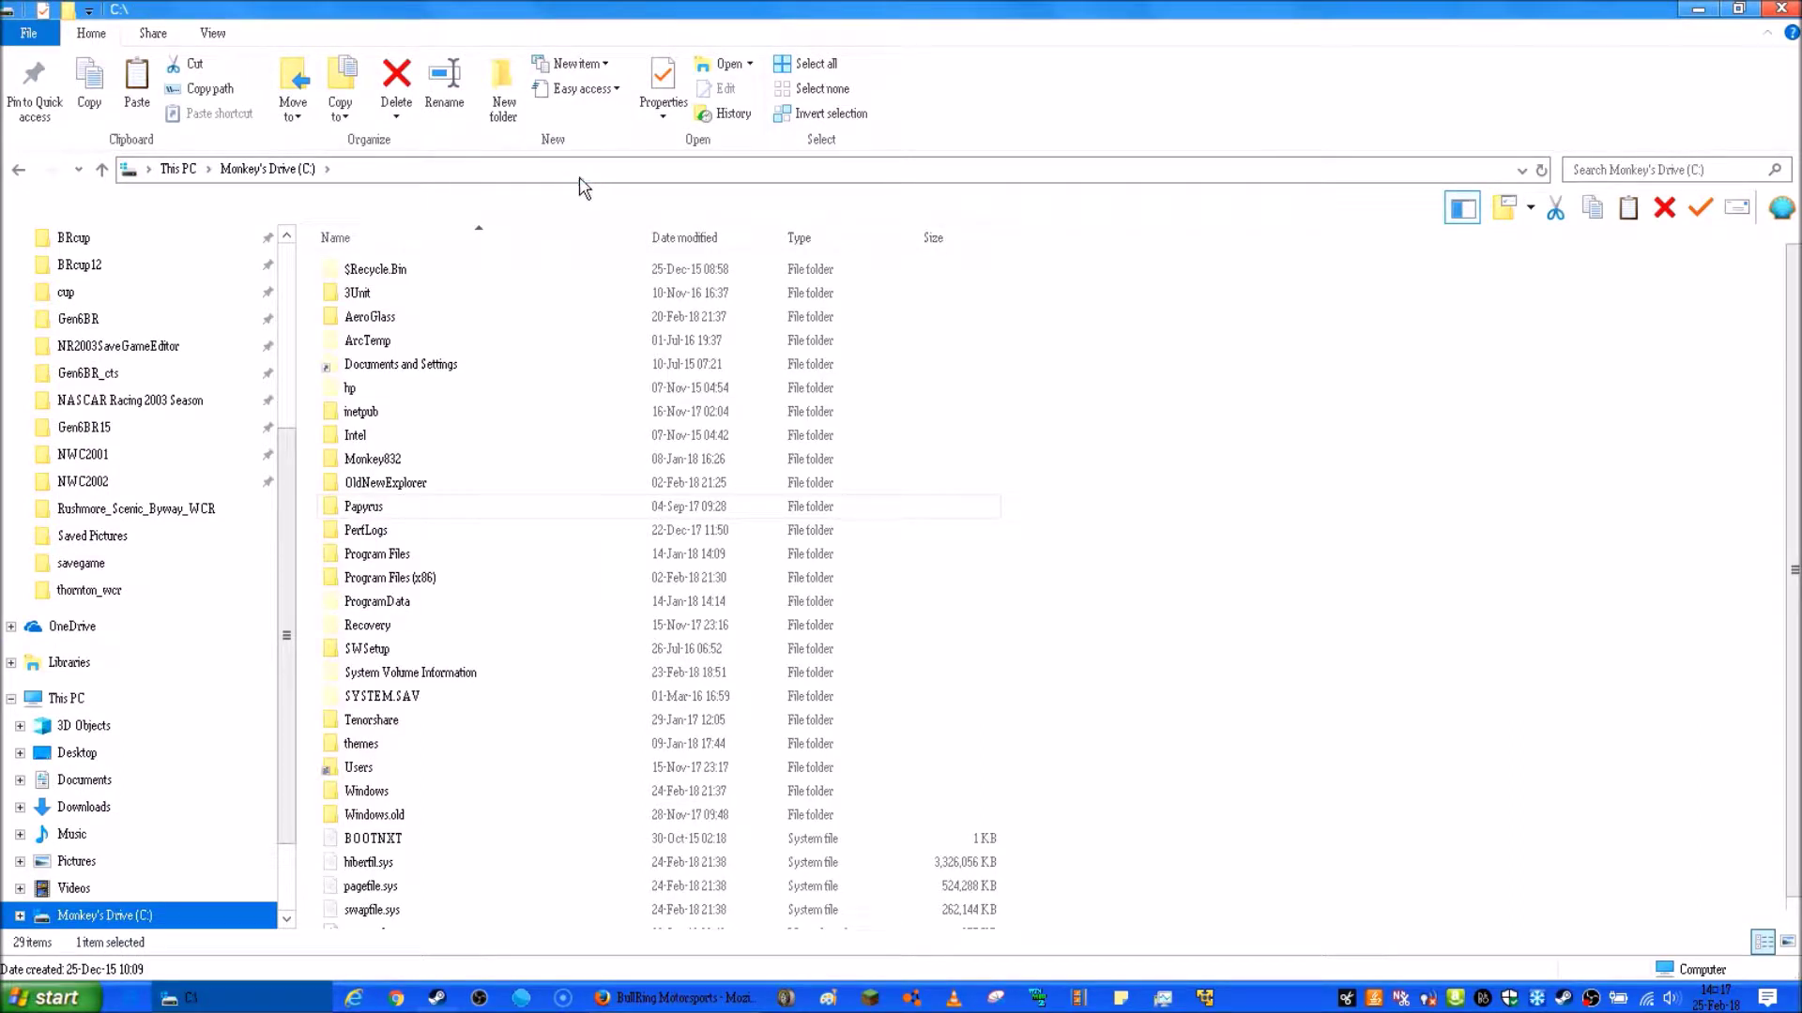
left_click(19, 170)
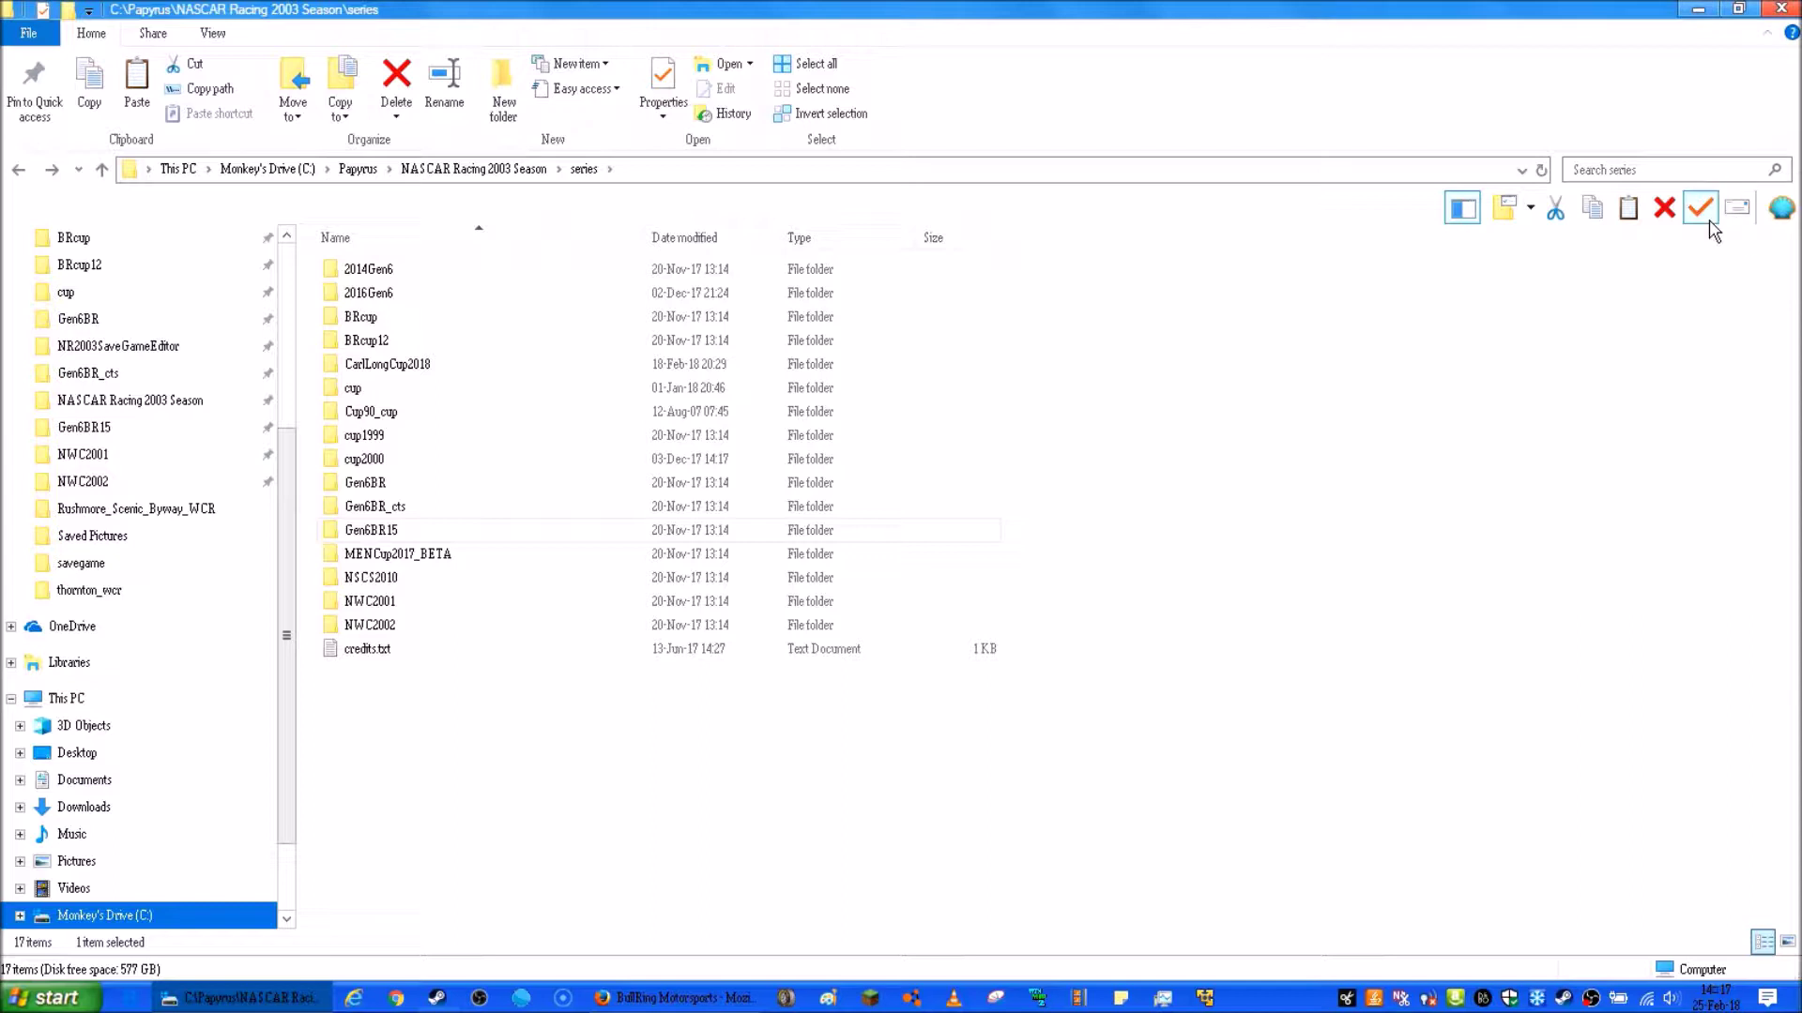
right_click(642, 743)
left_click(693, 581)
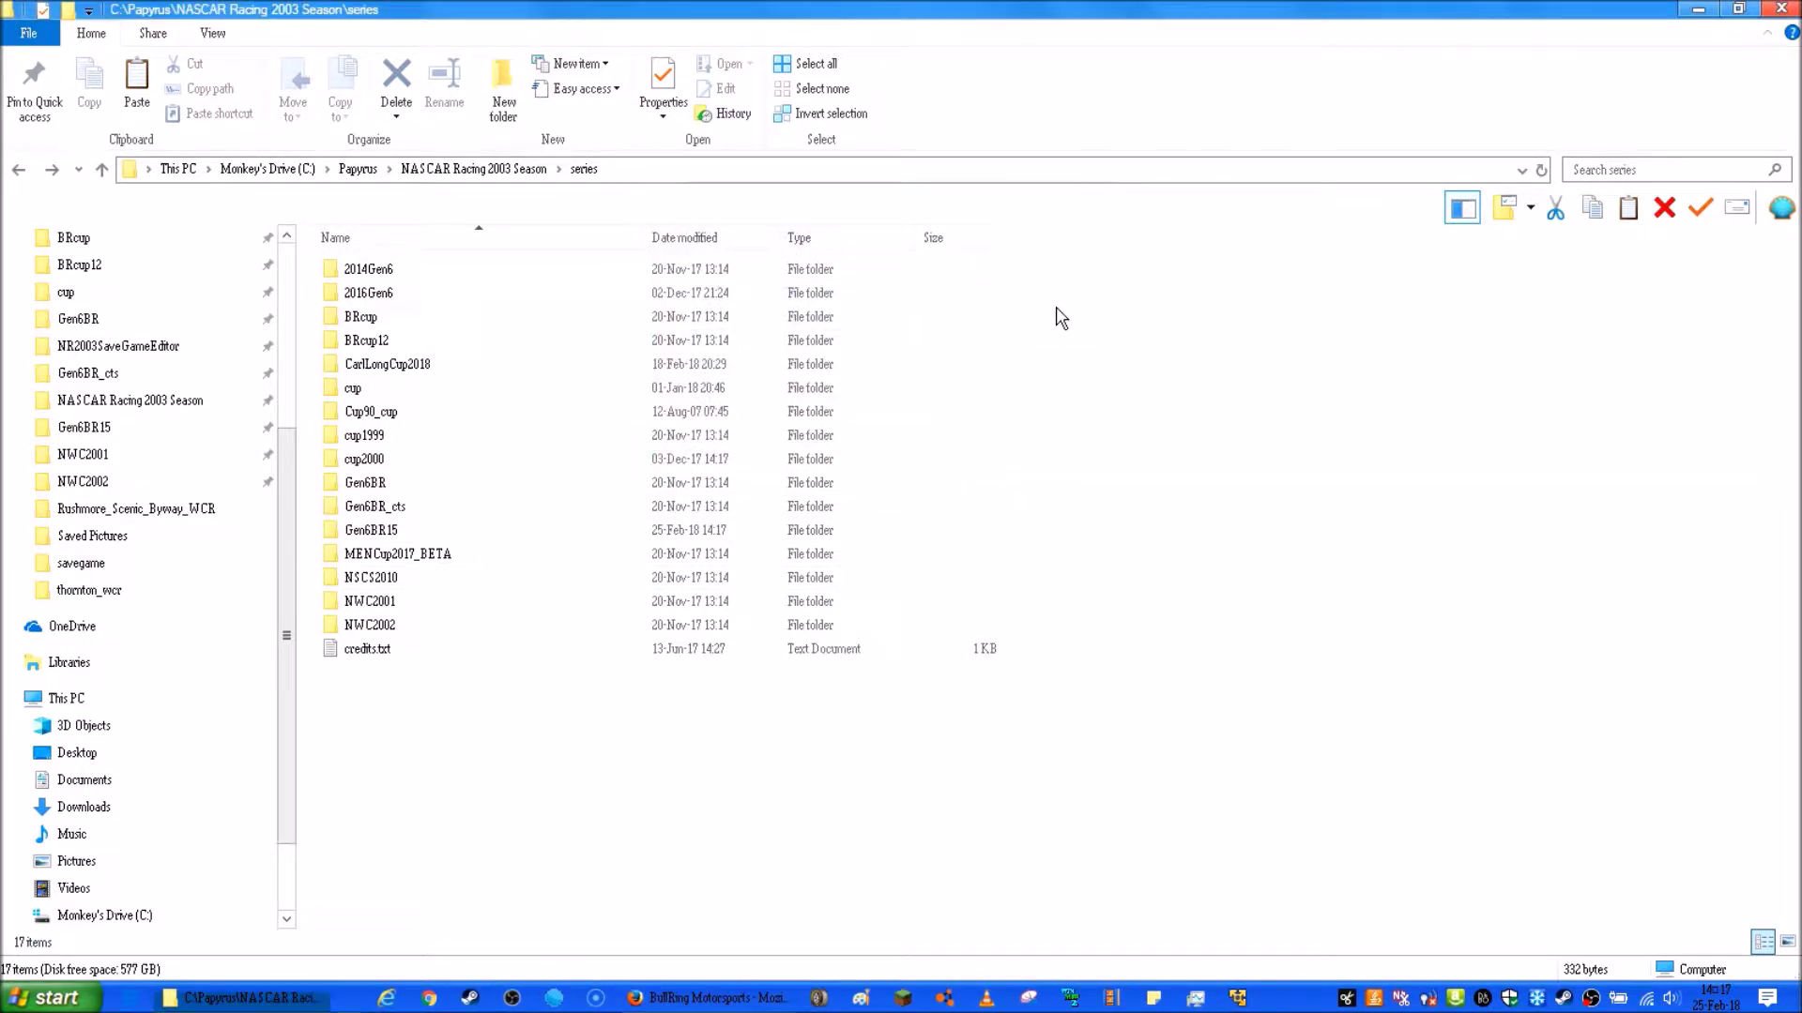
left_click(1134, 195)
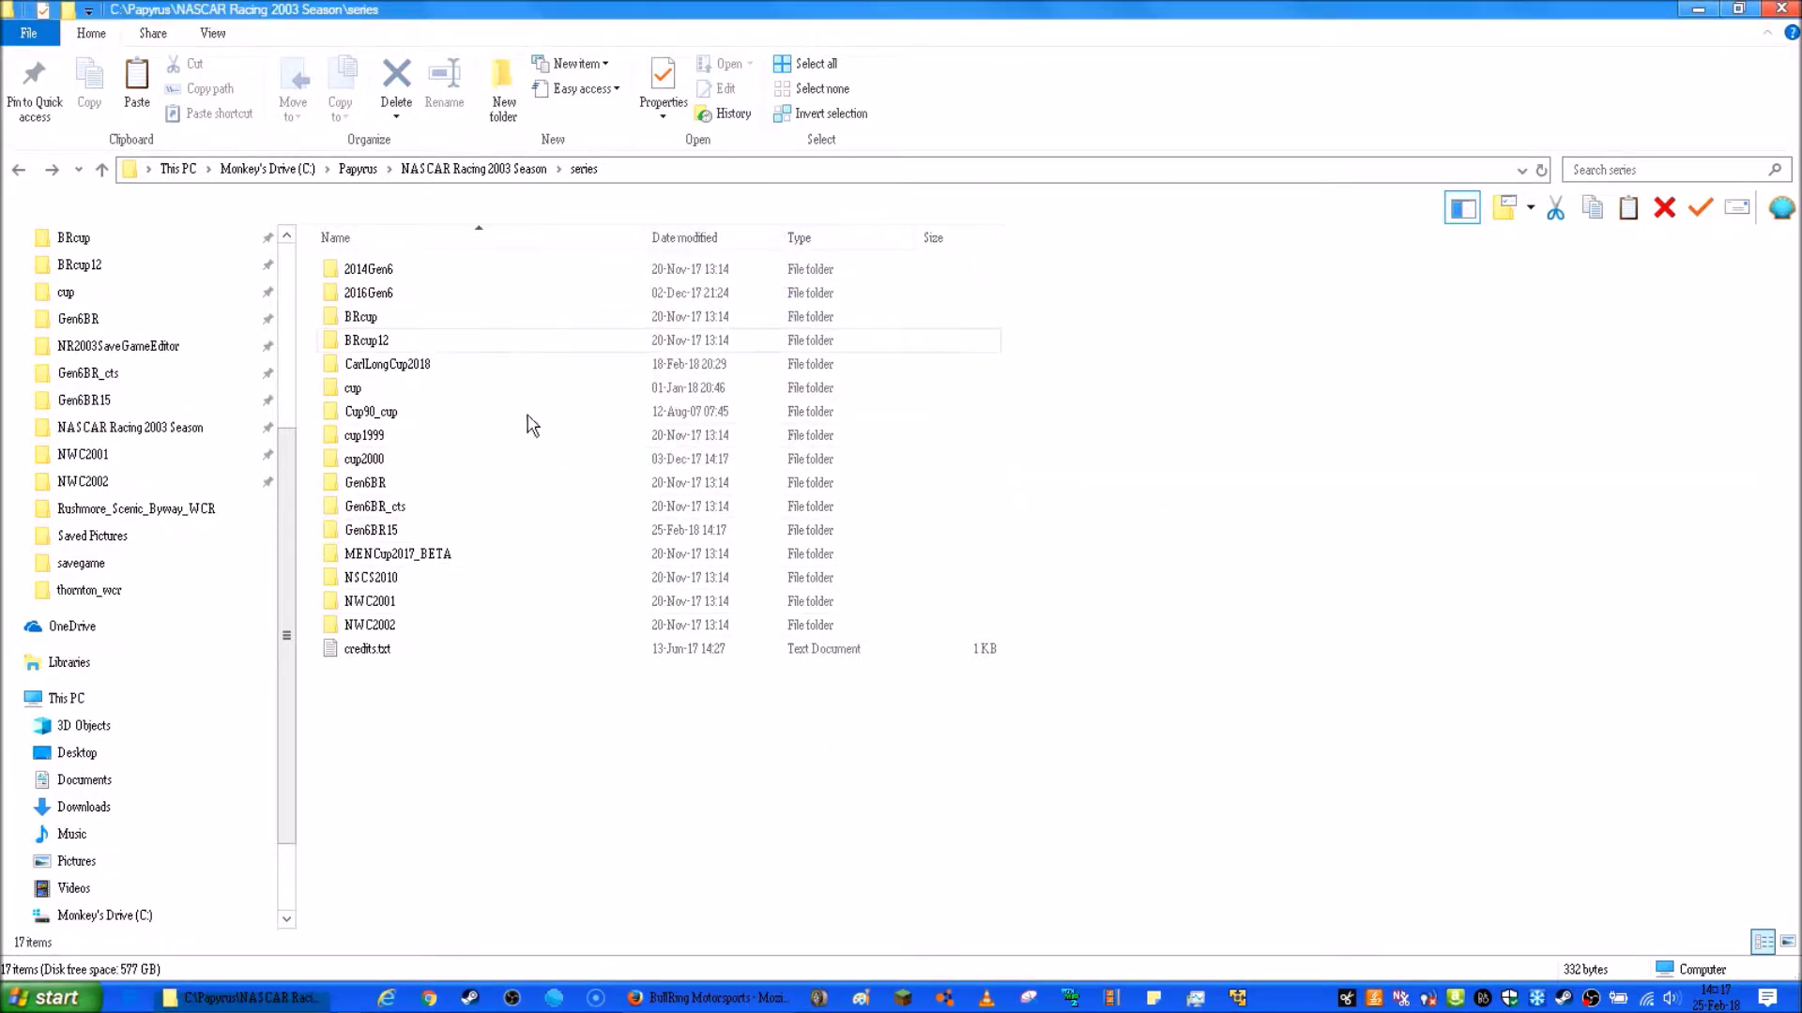
Inspect the pasted Gen6BR15 folder, then open 2016Gen6 and select pacecar.cam and all.ini
double_click(436, 531)
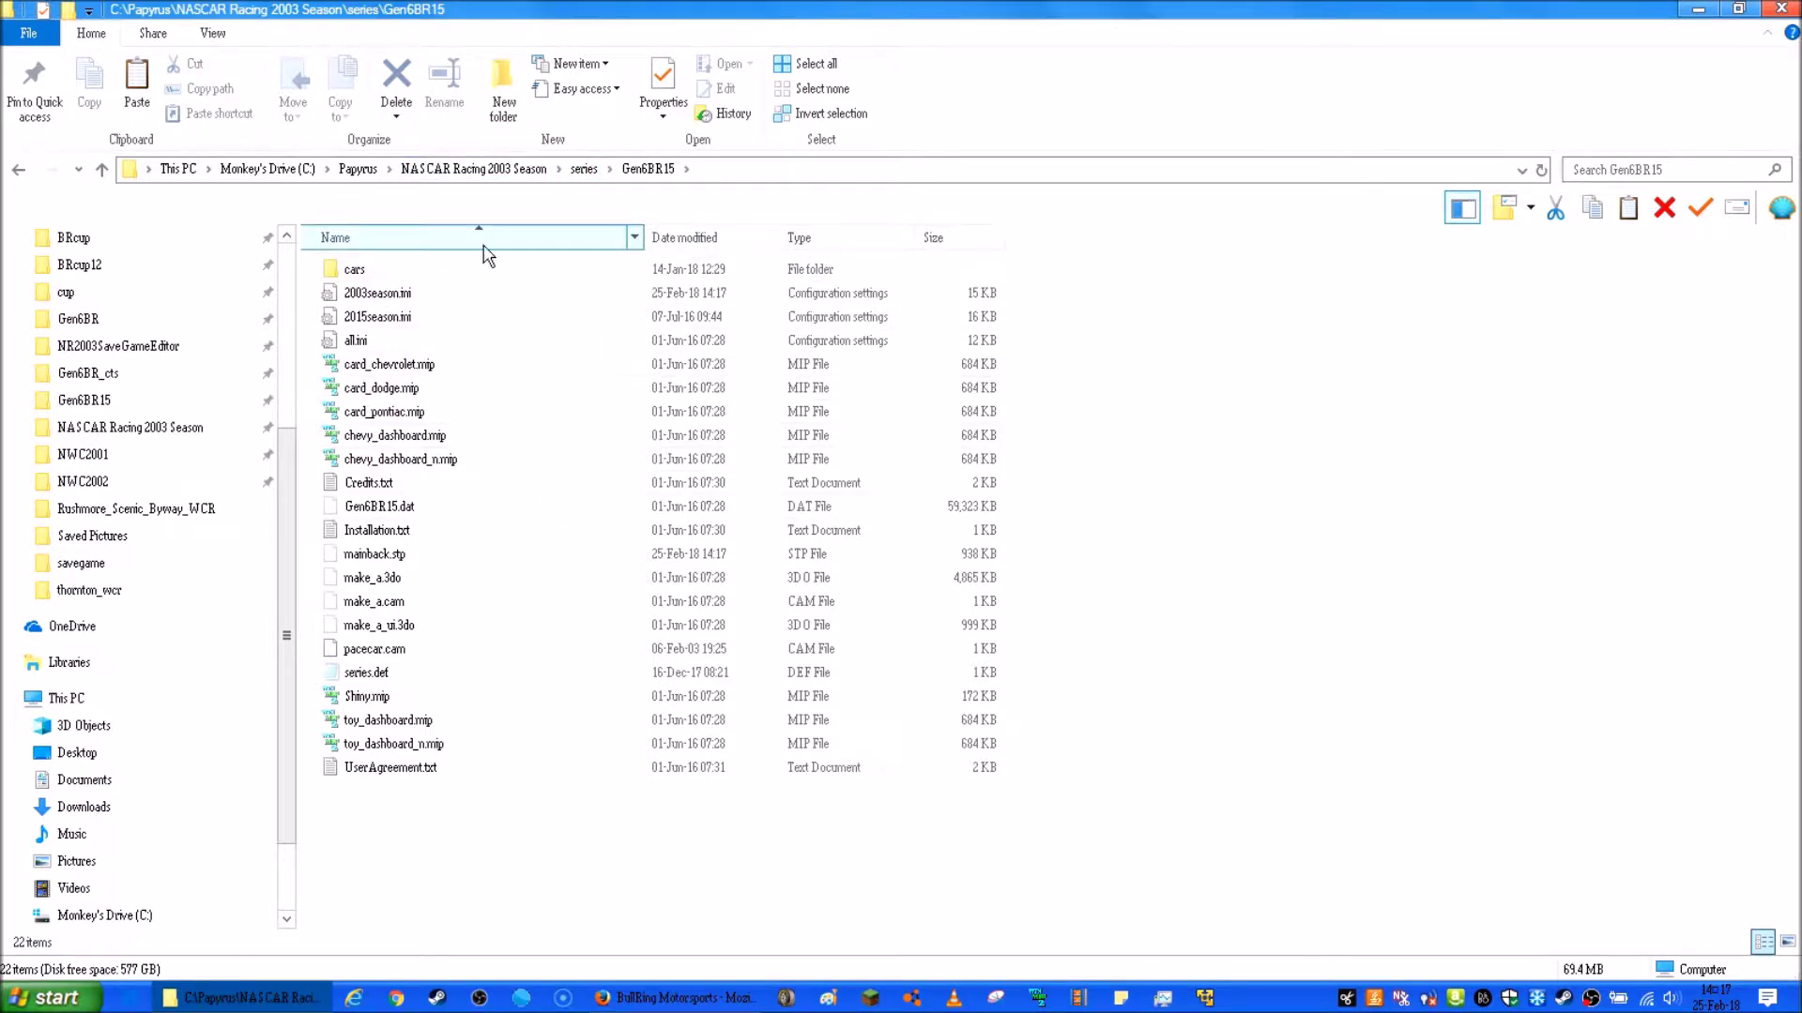
left_click(583, 169)
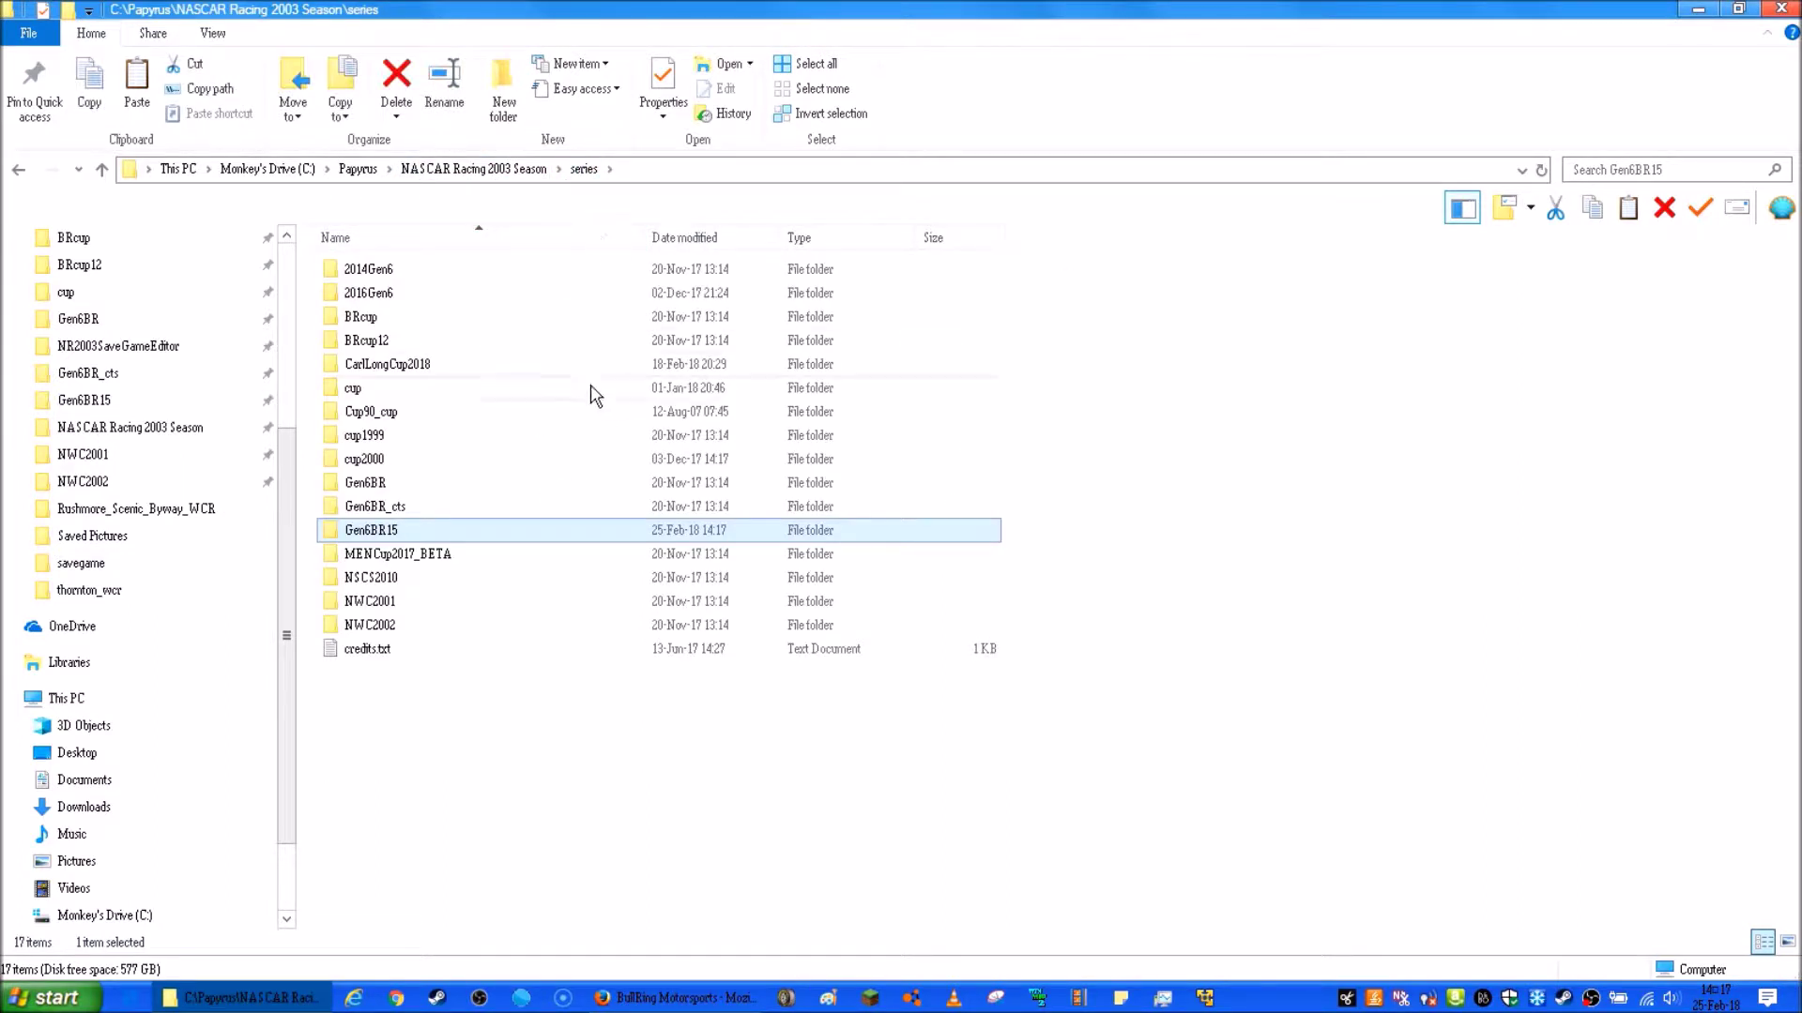
double_click(417, 294)
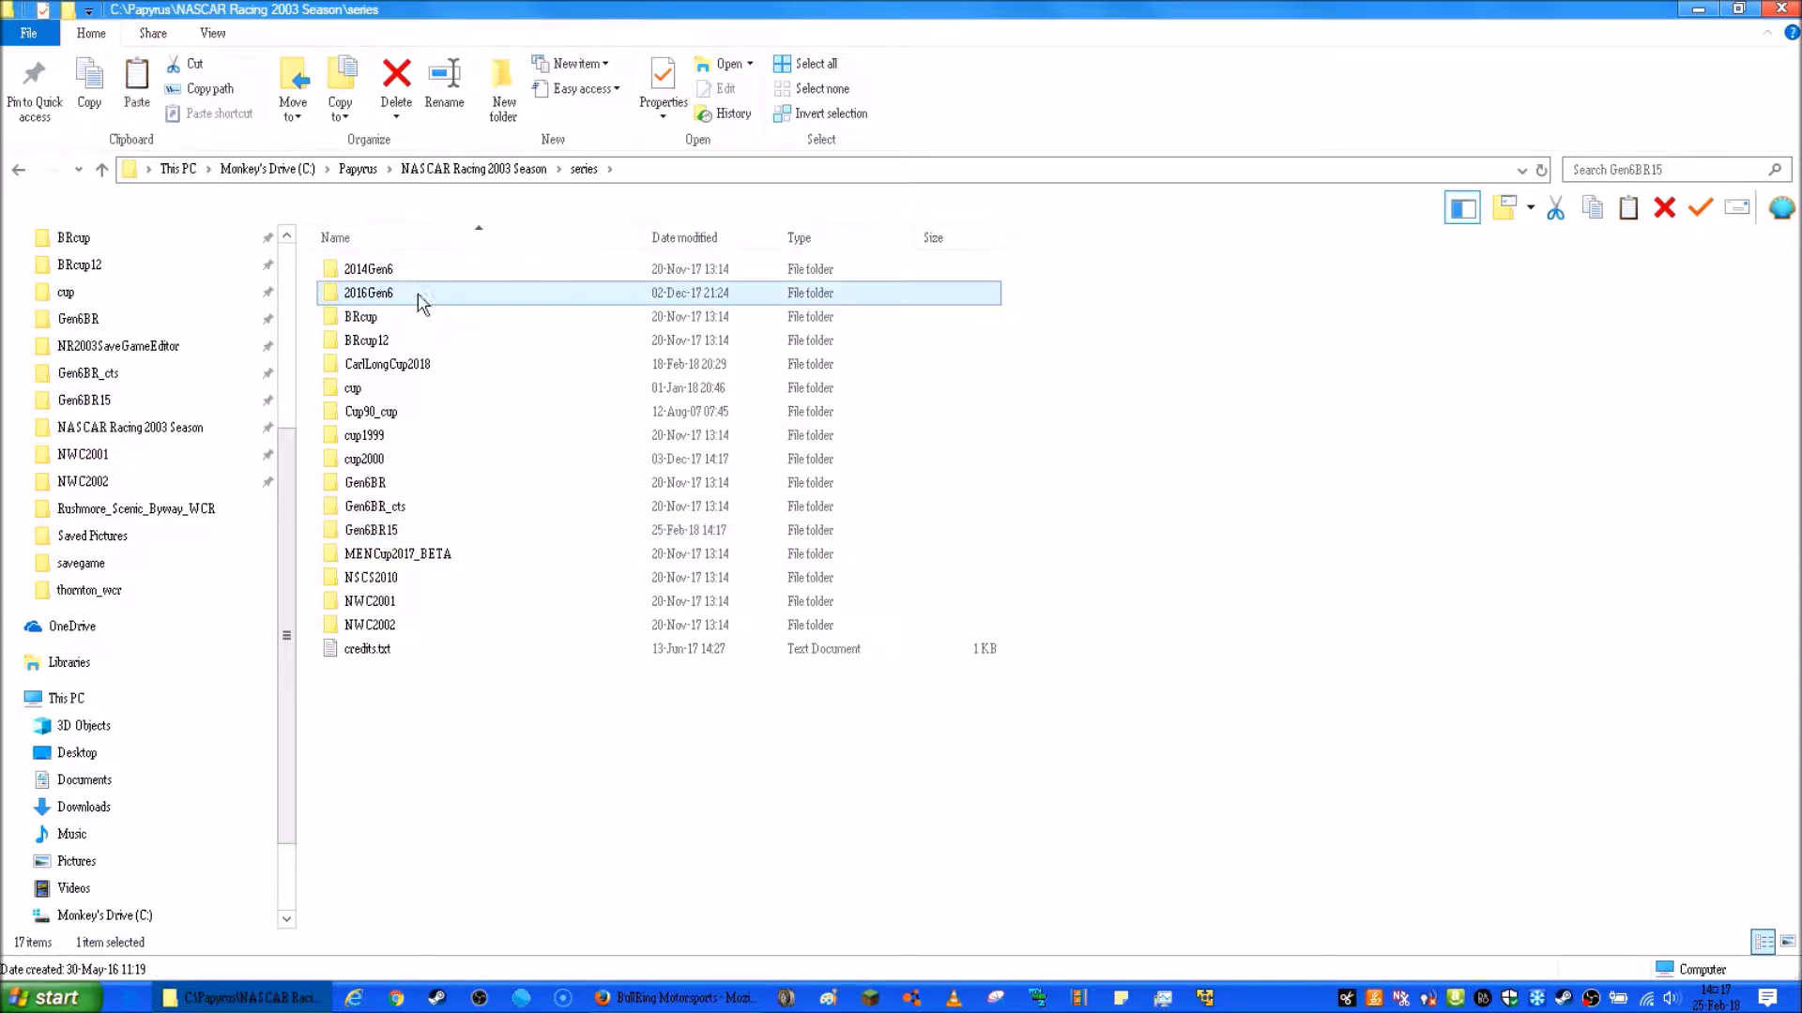
left_click(419, 294)
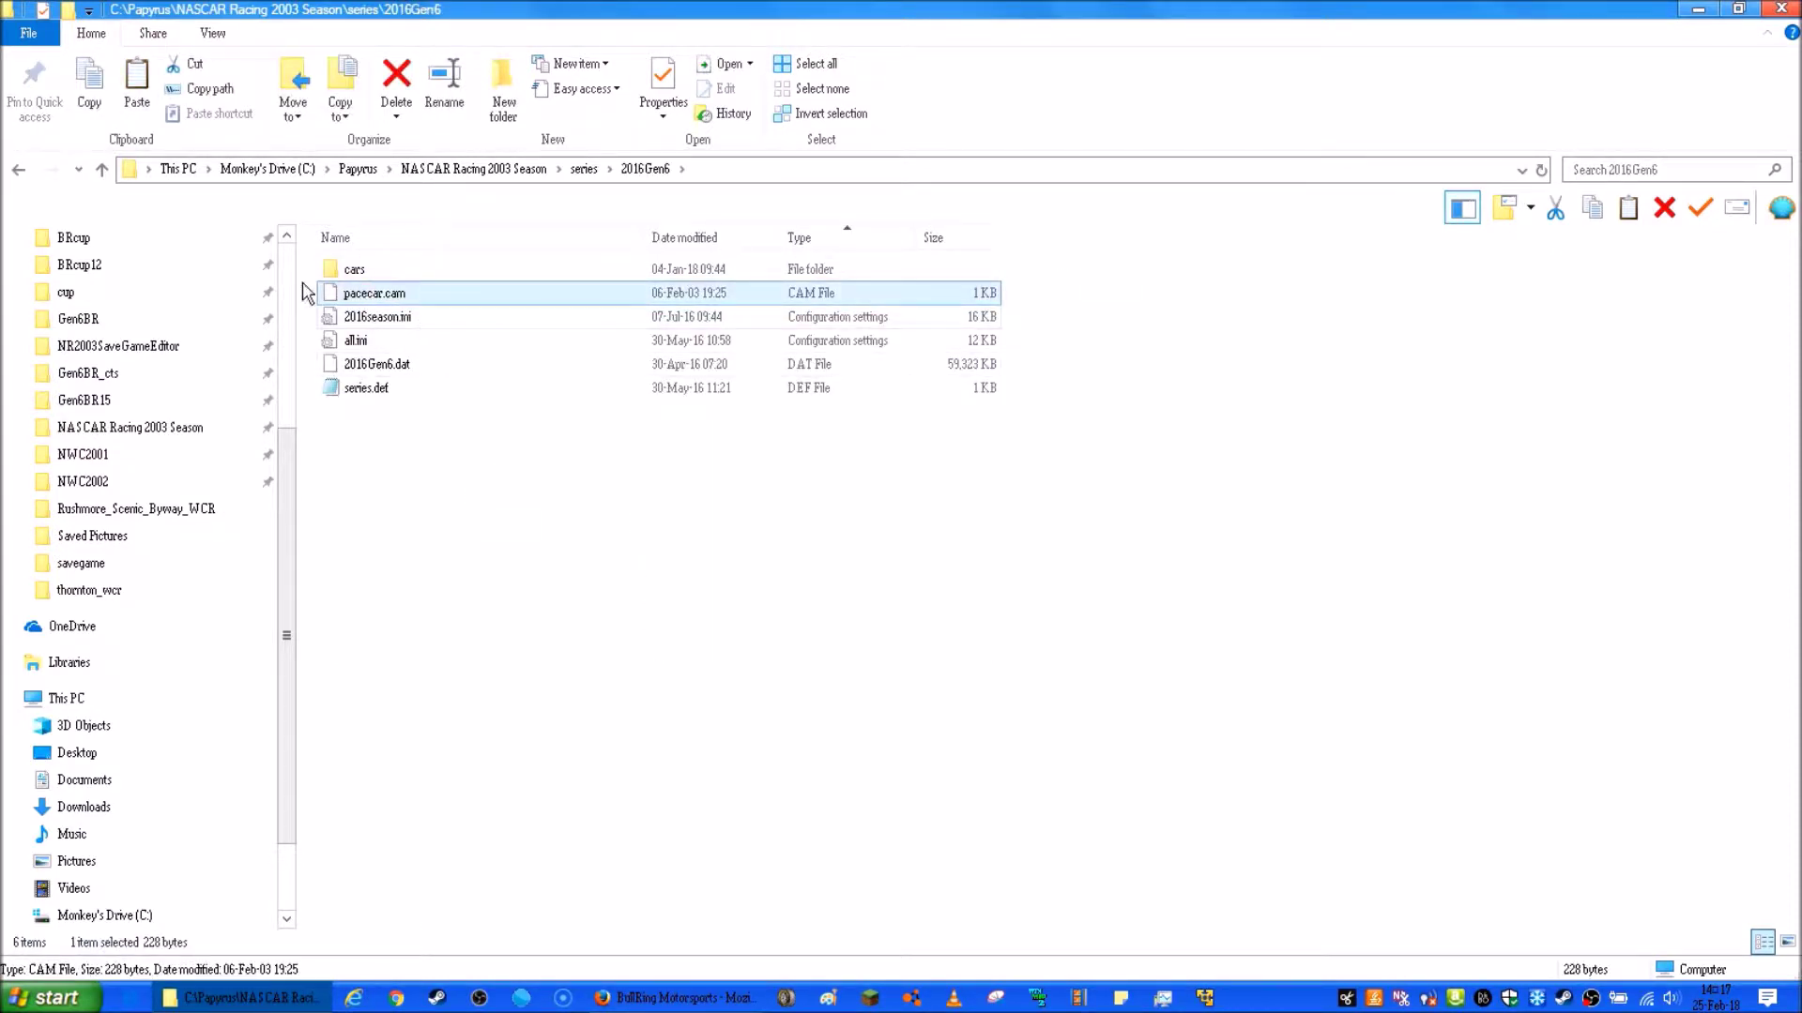
left_click(356, 342)
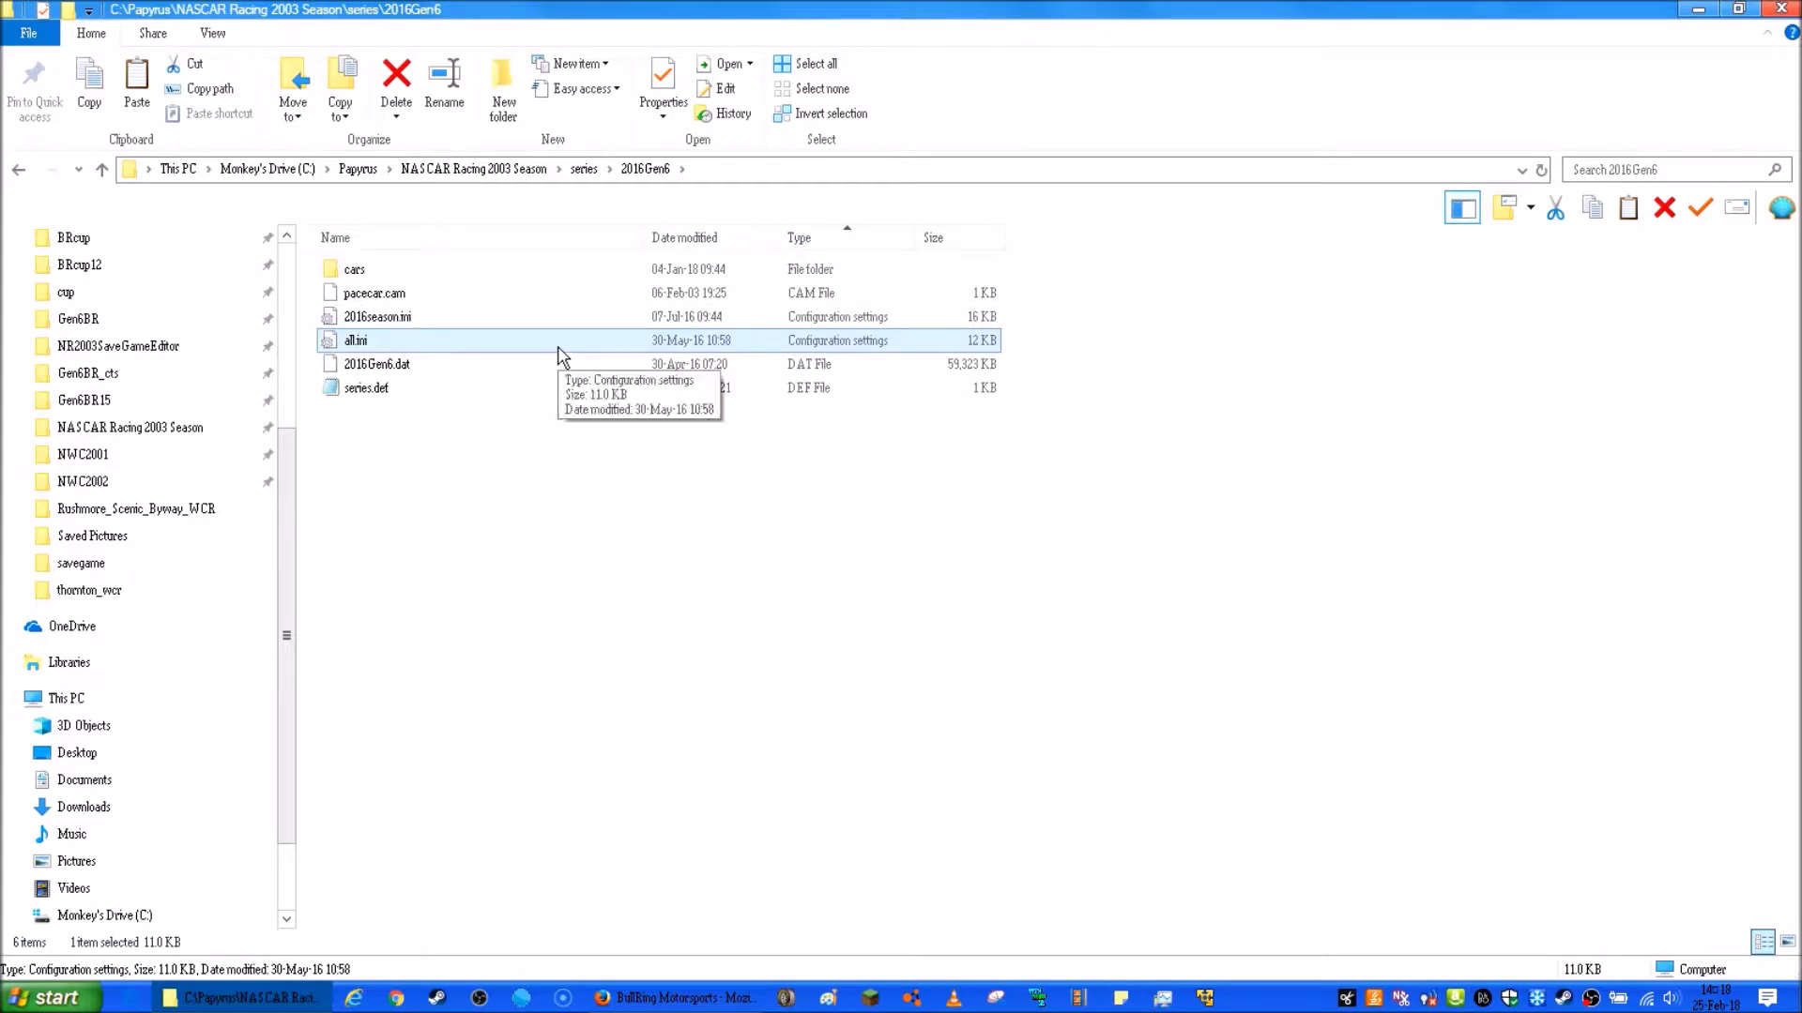
double_click(400, 345)
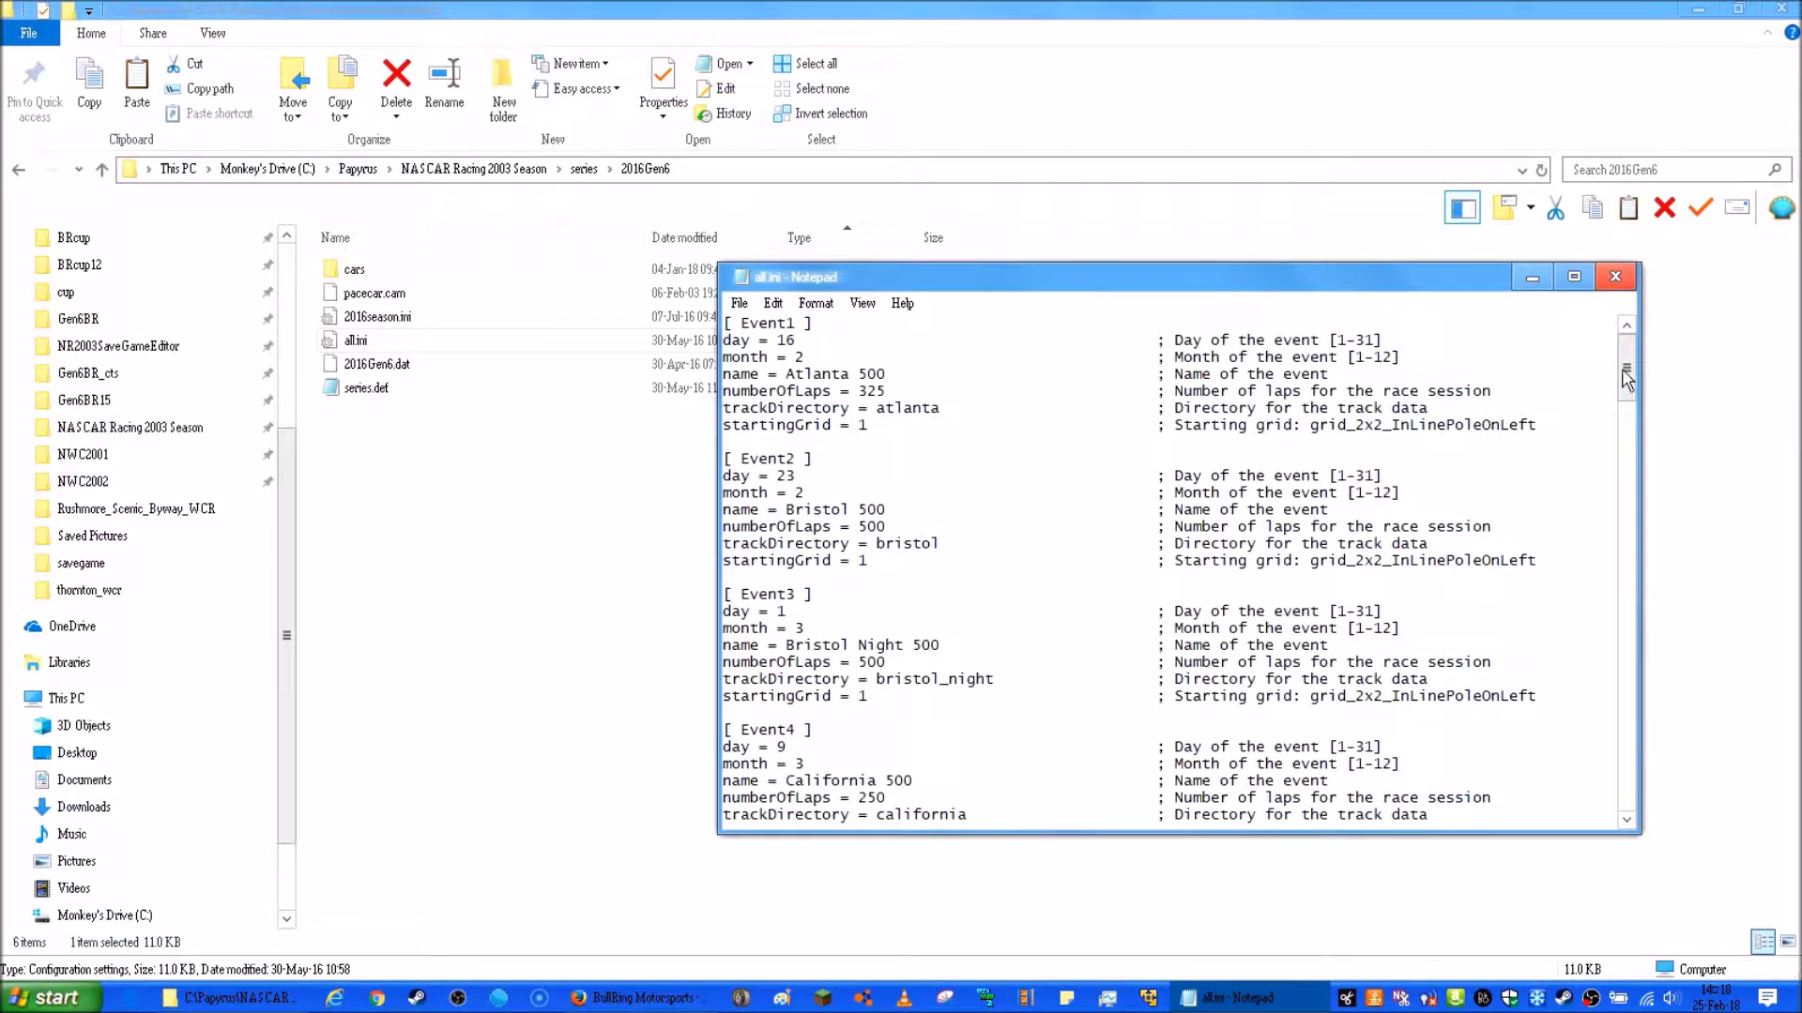
scroll(1493, 316, "down", 20)
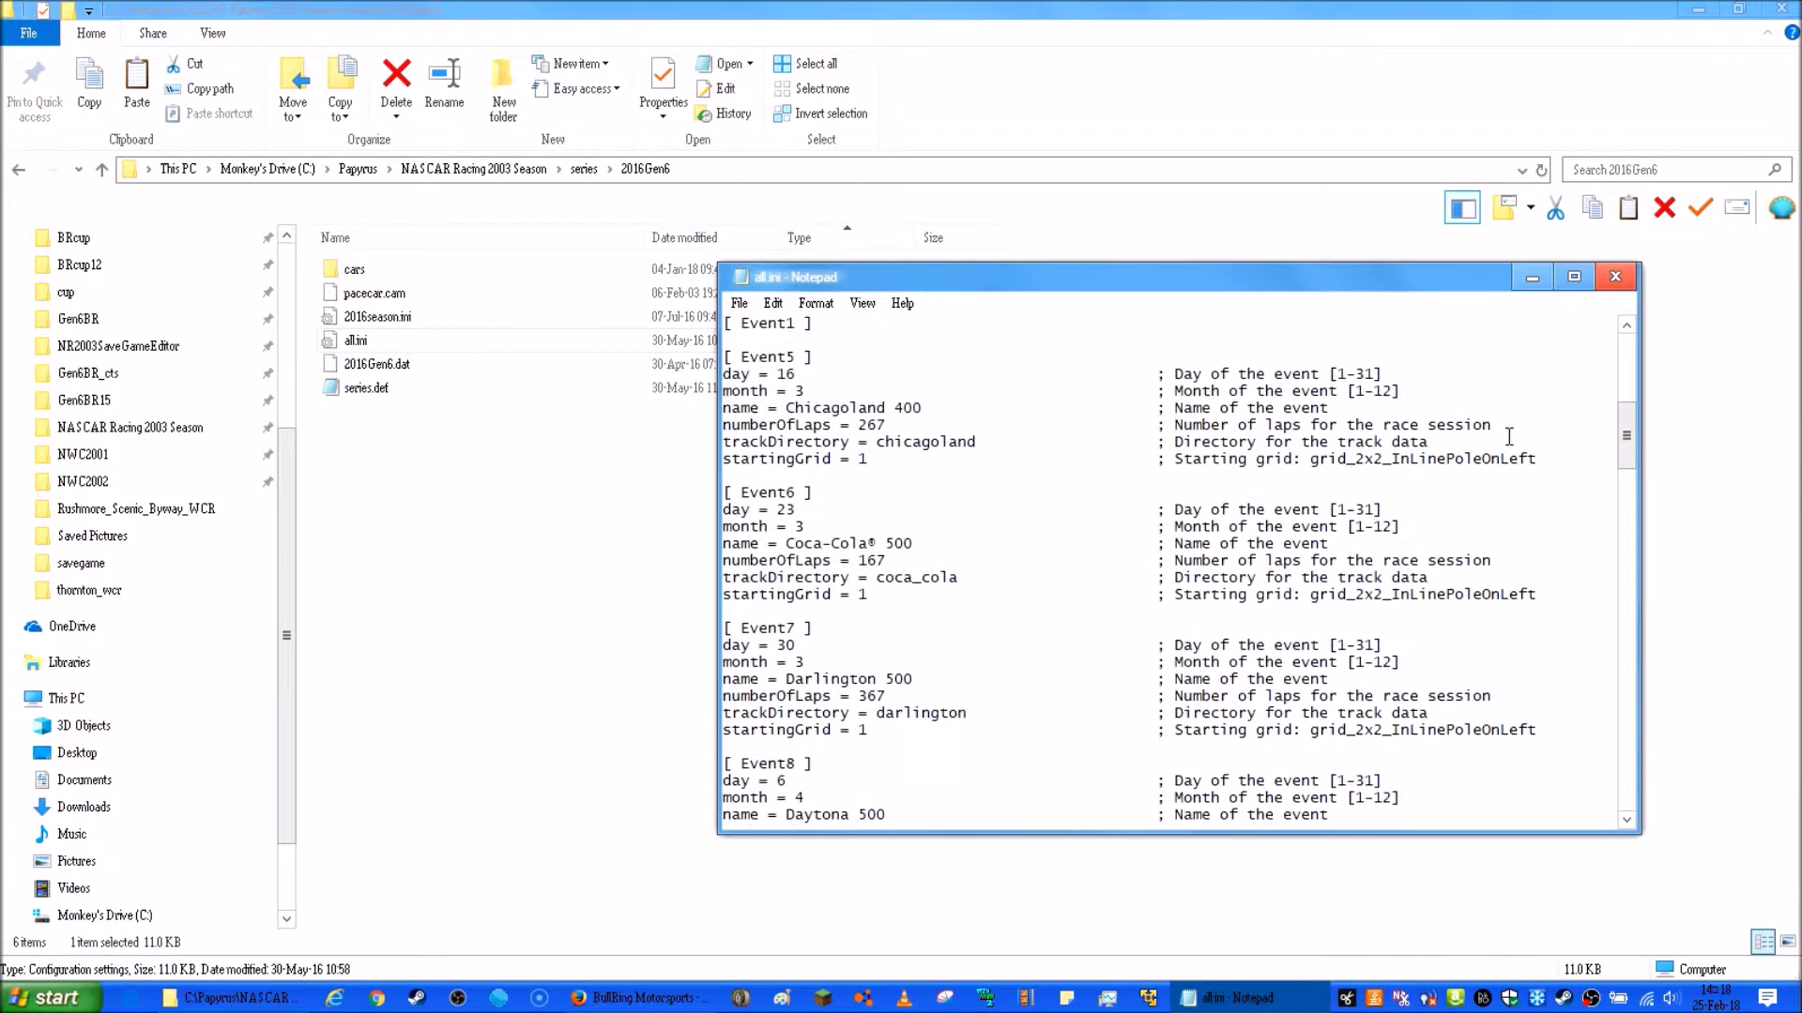
scroll(1488, 373, "up", 20)
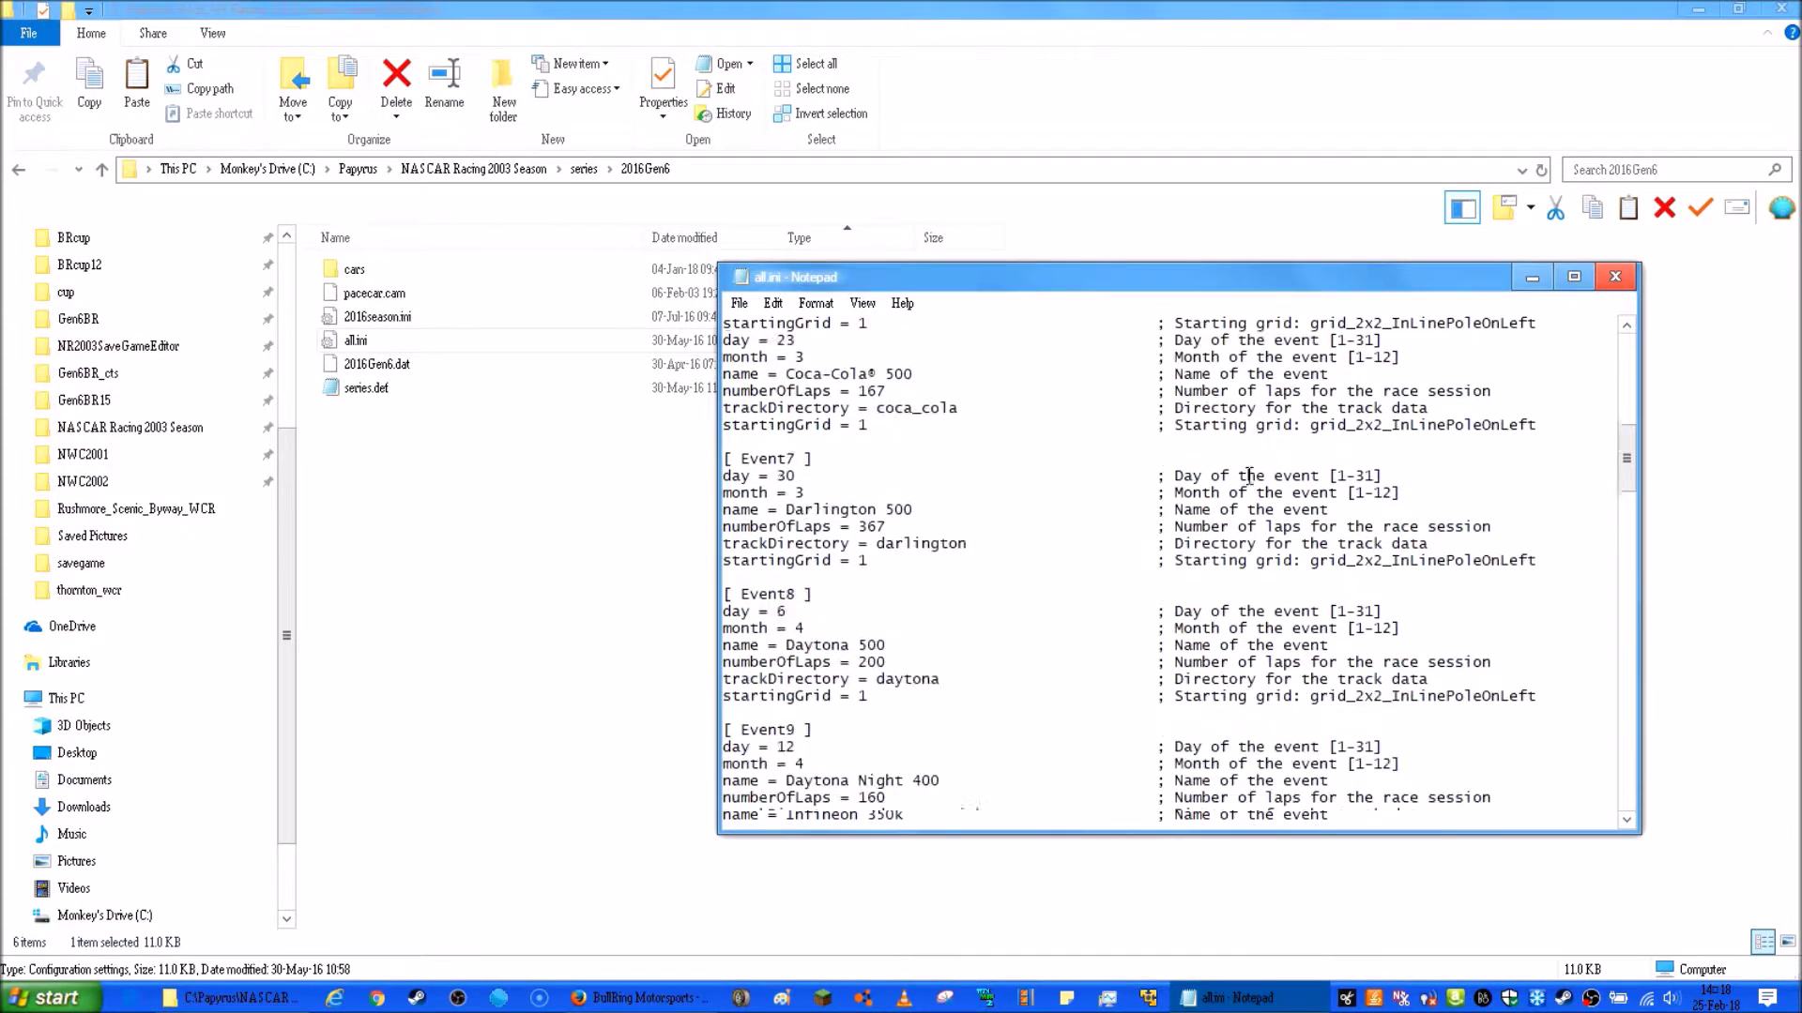
left_click(1616, 279)
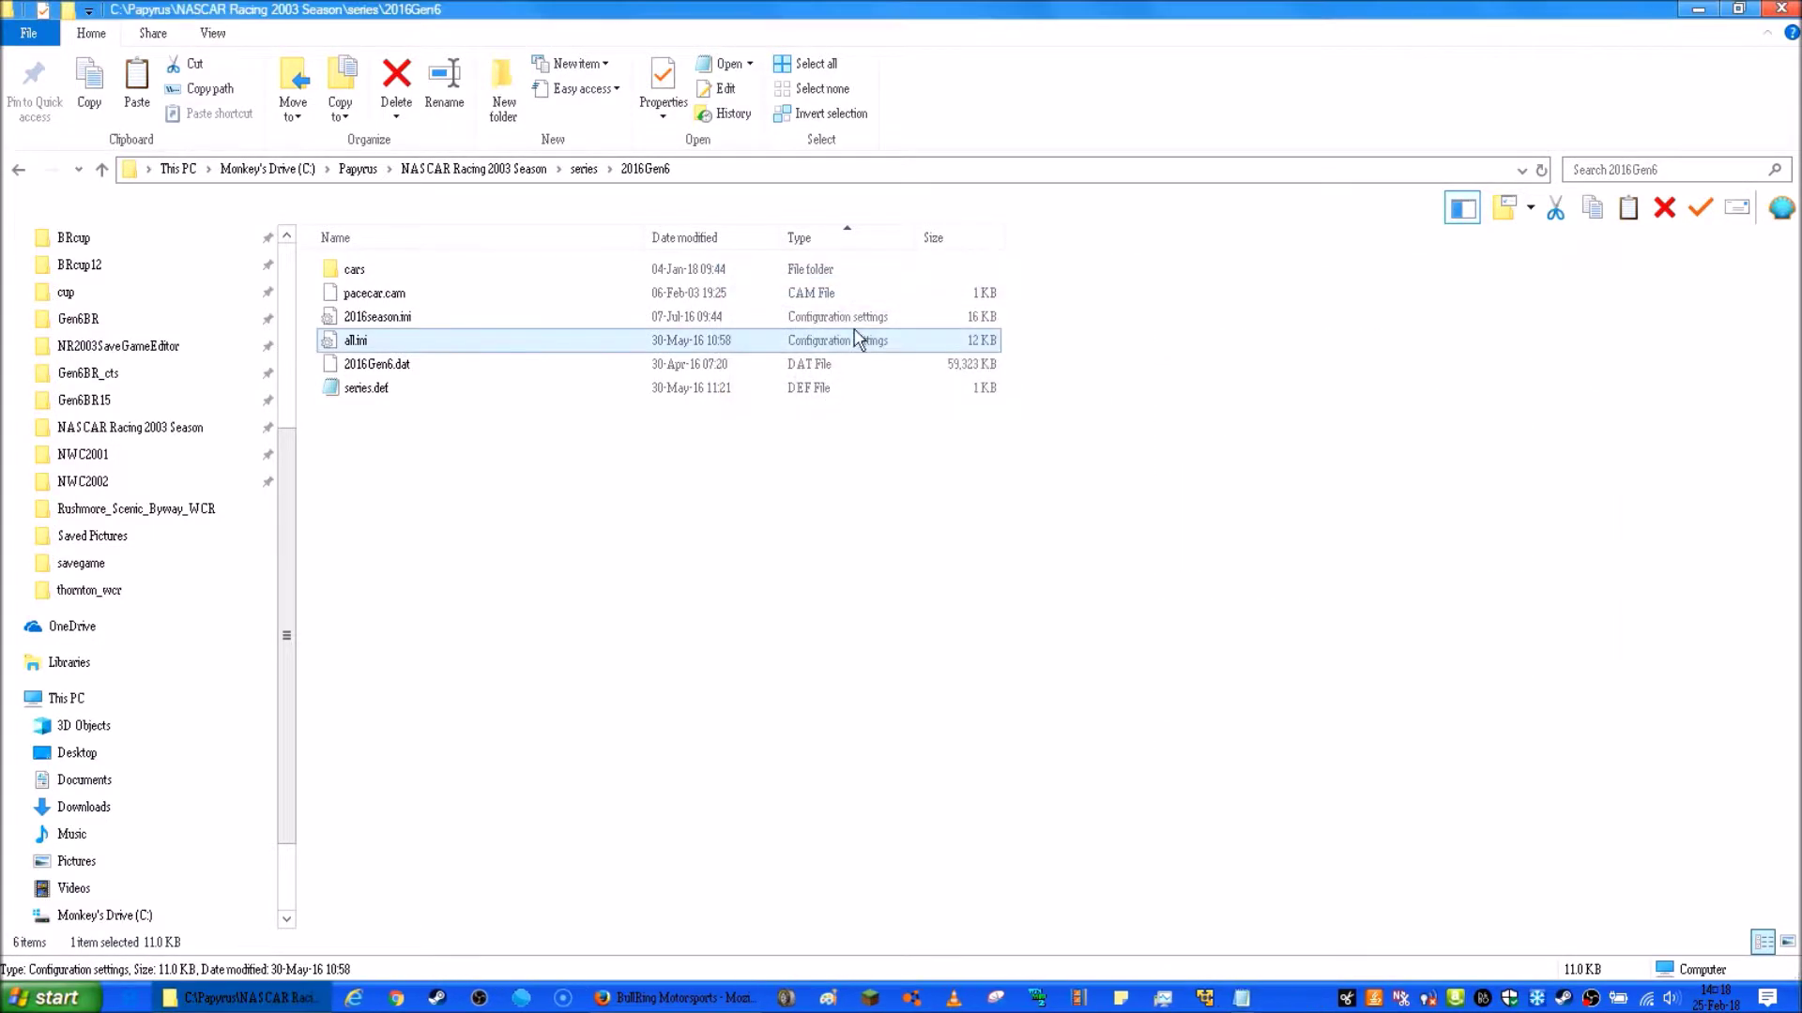
left_click(378, 297)
Close the BullRing Motorsports Firefox window and bring back the 2016Gen6 Explorer window
left_click(1699, 10)
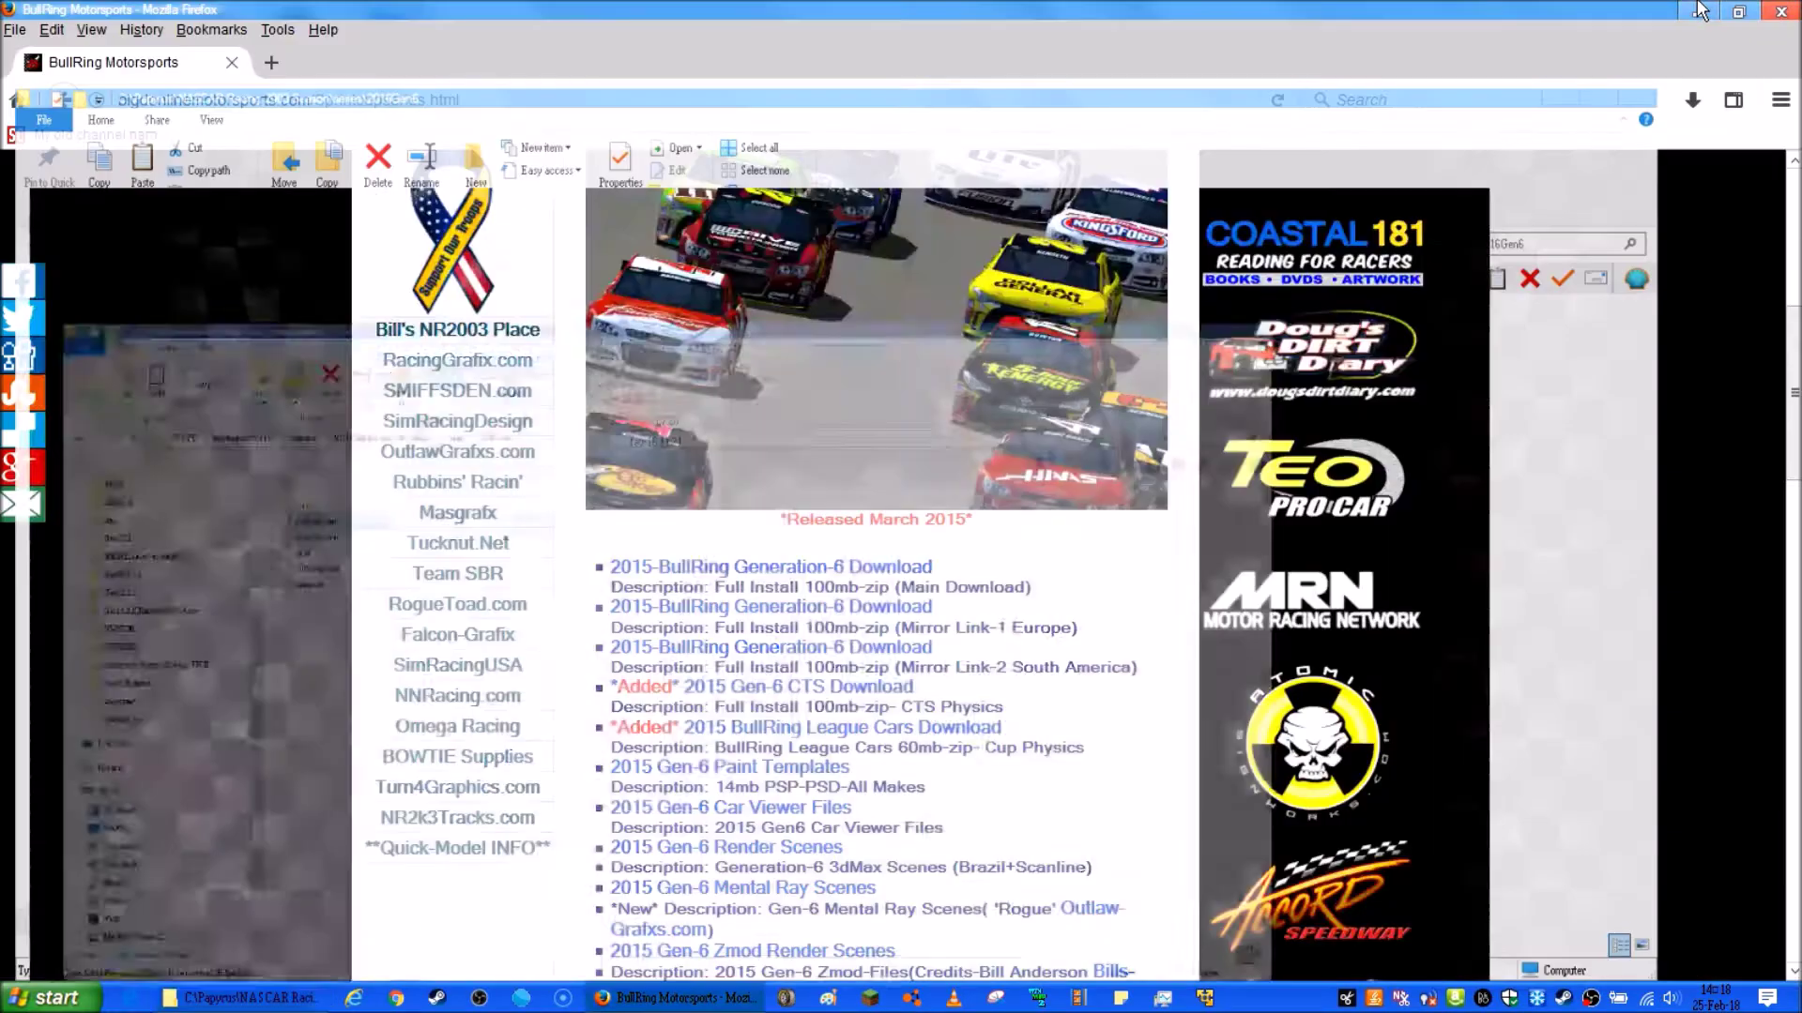
left_click(1783, 10)
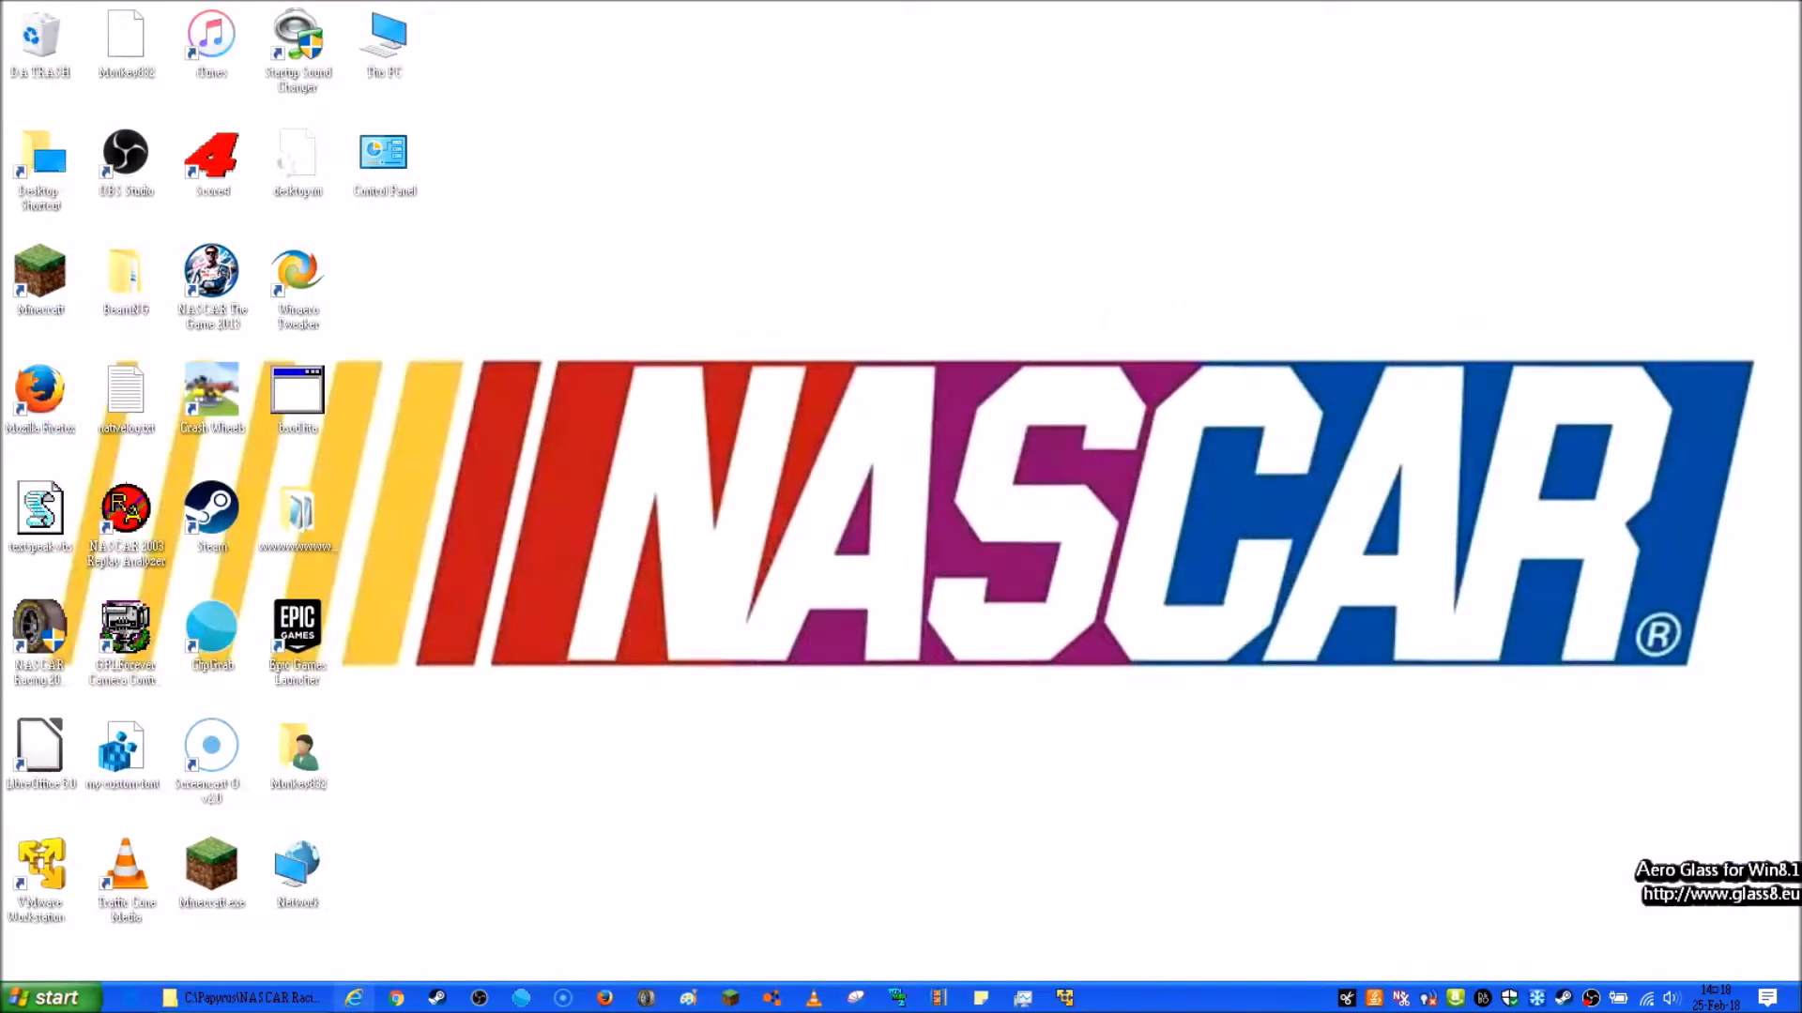
left_click(239, 997)
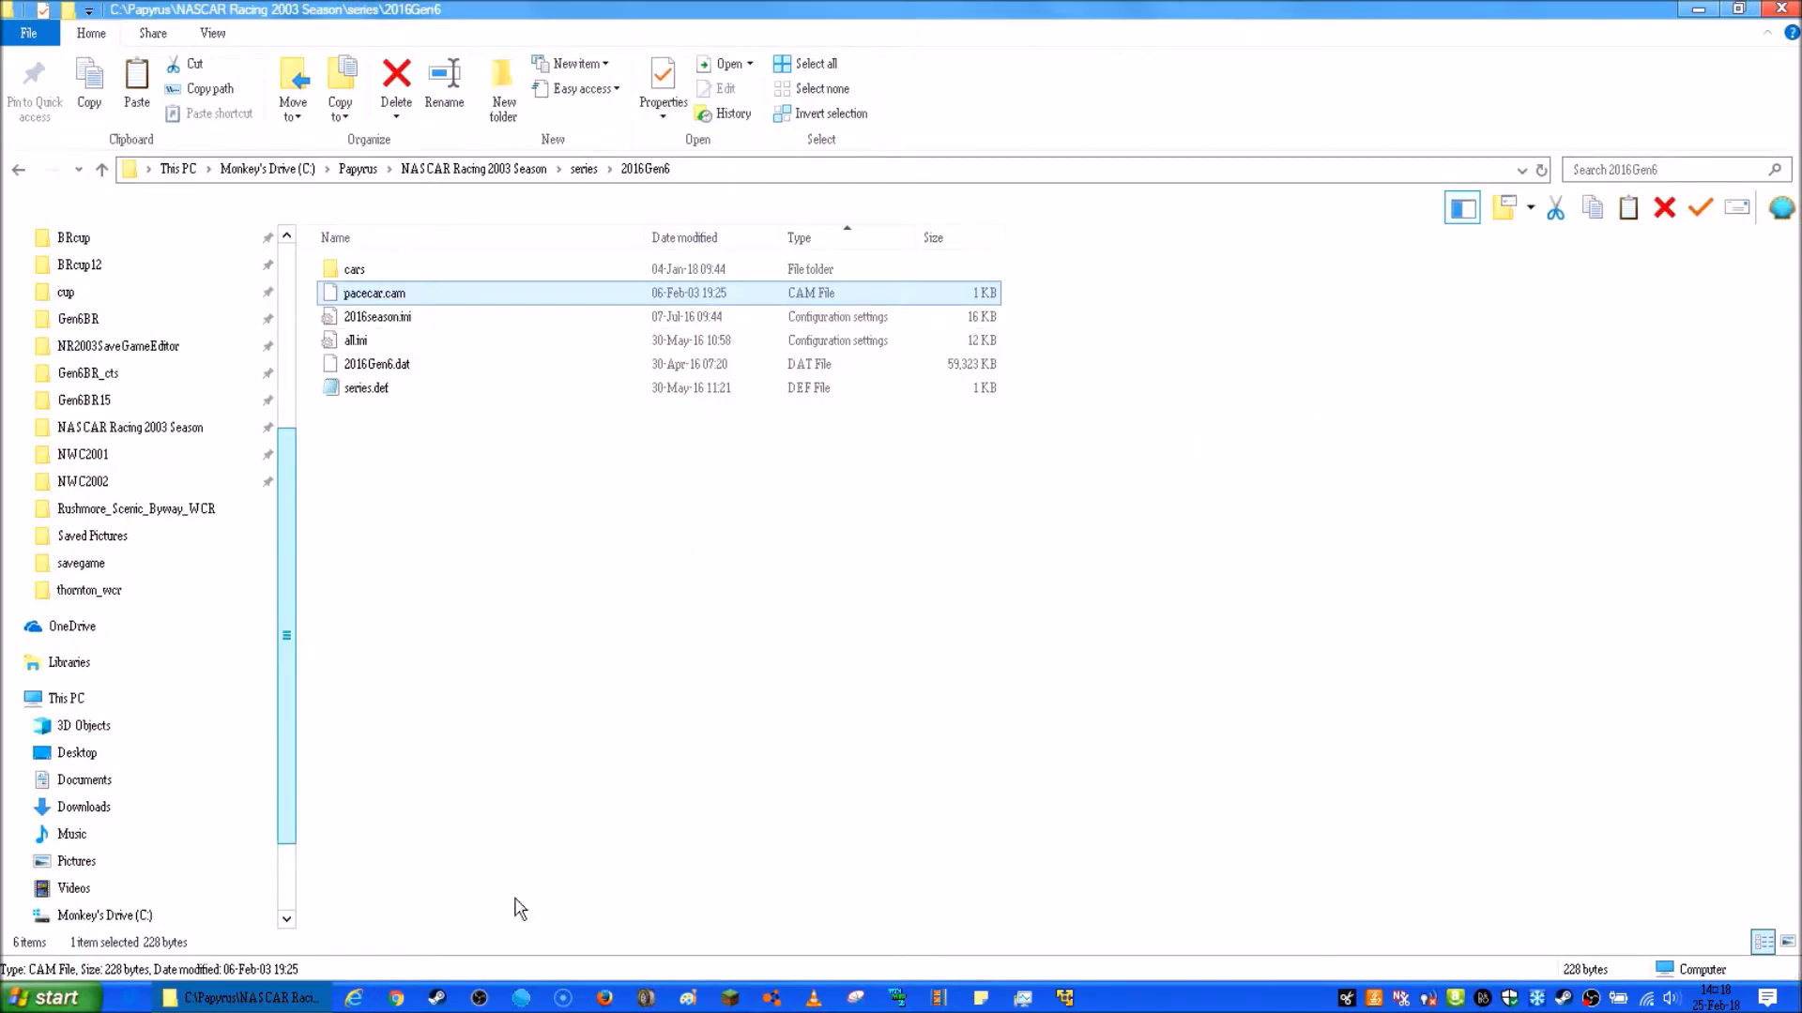
Minimize Explorer and launch NASCAR Racing 2003 Season with 2015 Generation 6 as the active series
key("F2")
left_click(1698, 9)
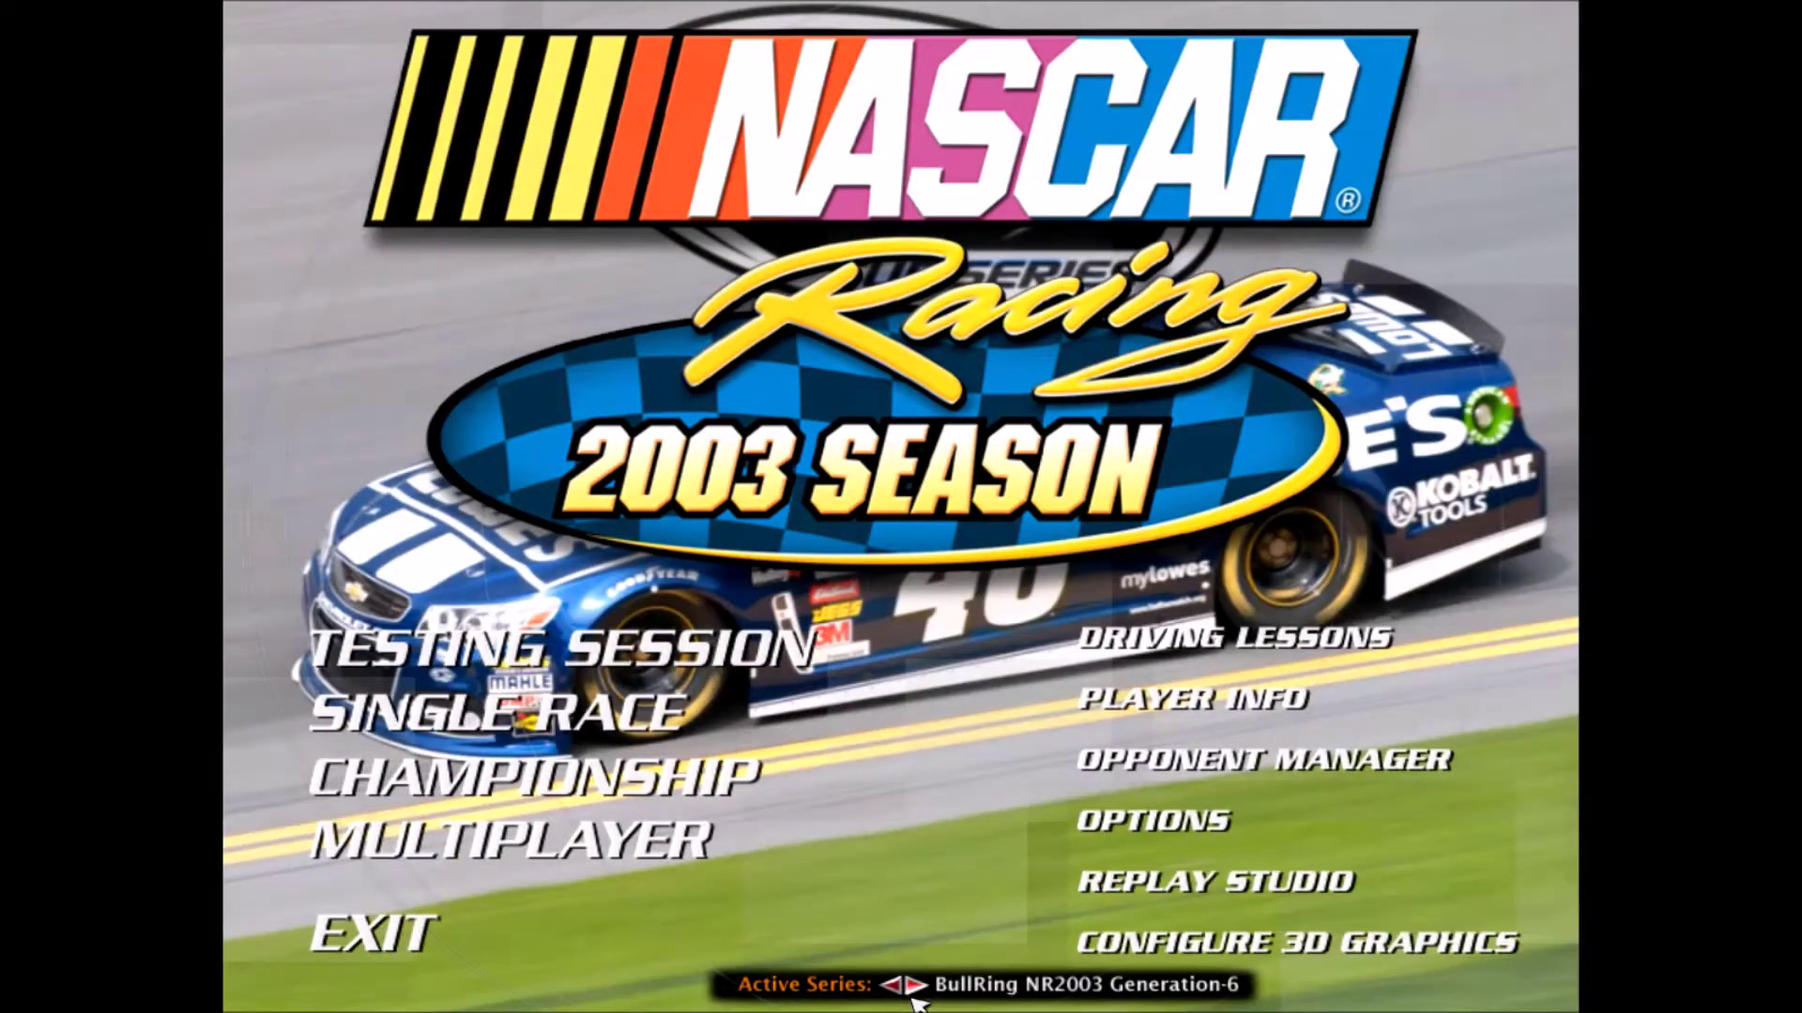
left_click(914, 985)
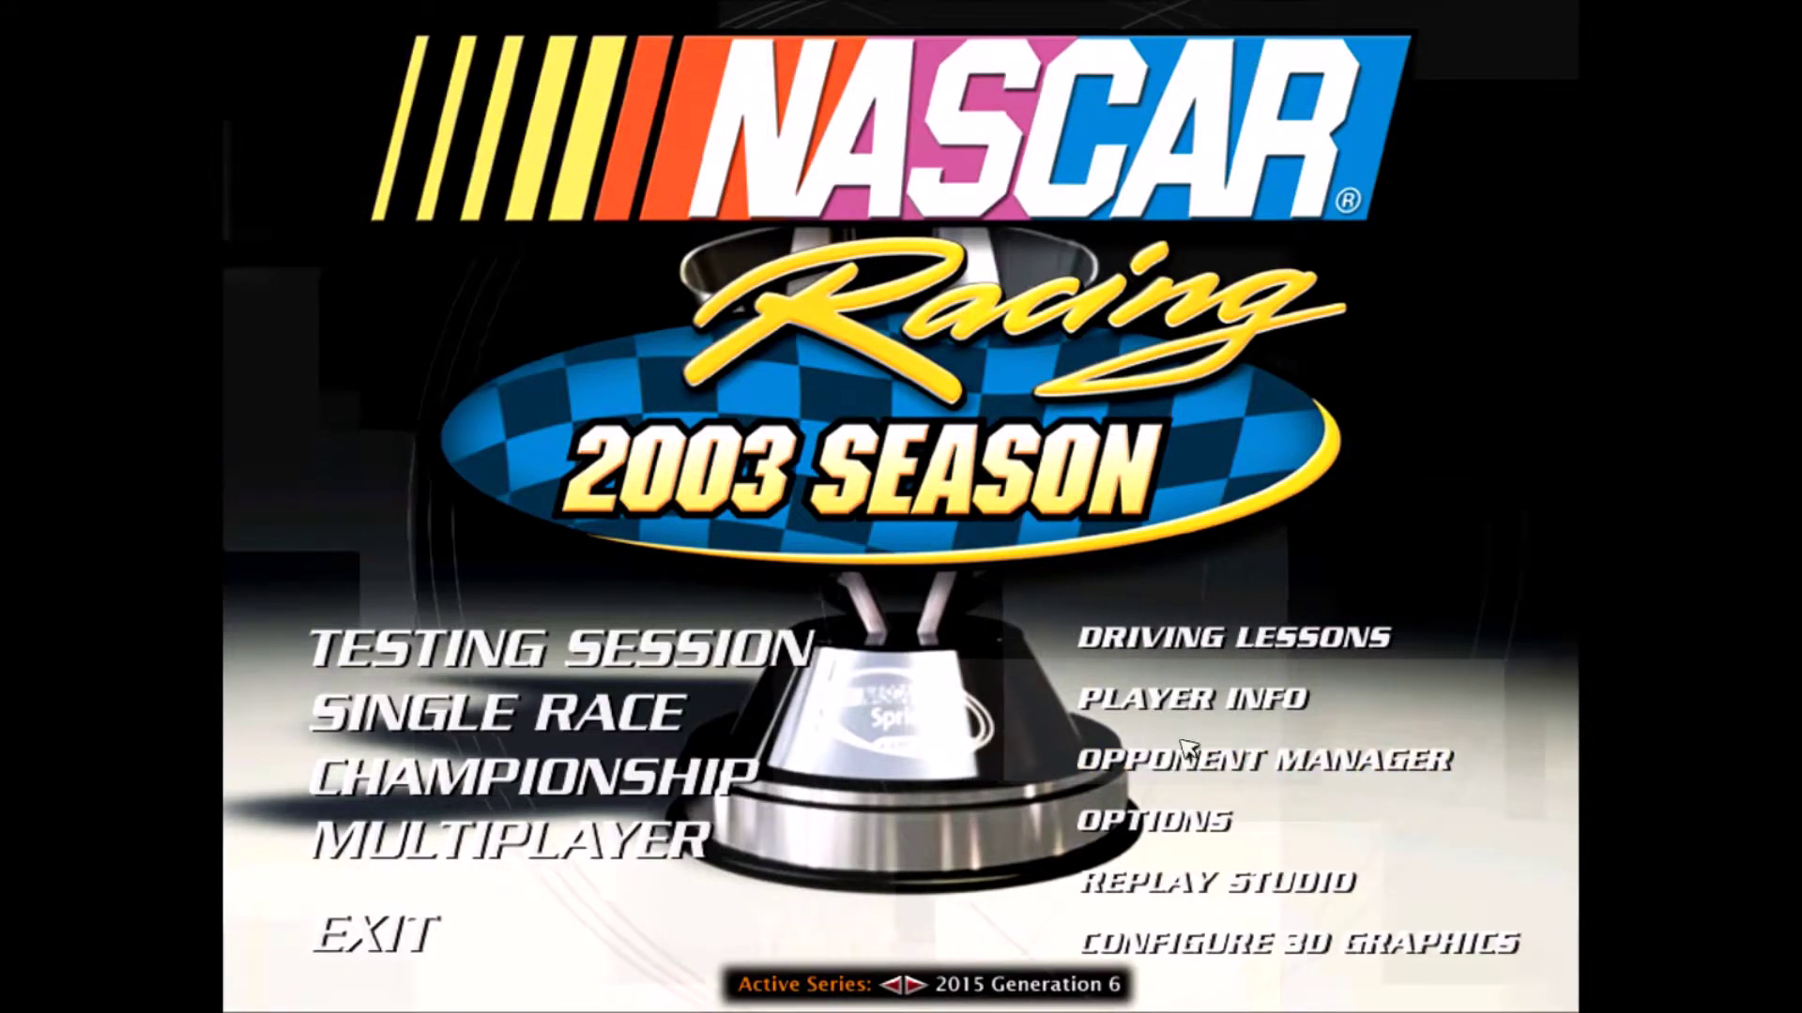
Open the Opponent Manager and preview the mod cars #48, #51, #72, #62, #77, #78 and #83
left_click(1323, 779)
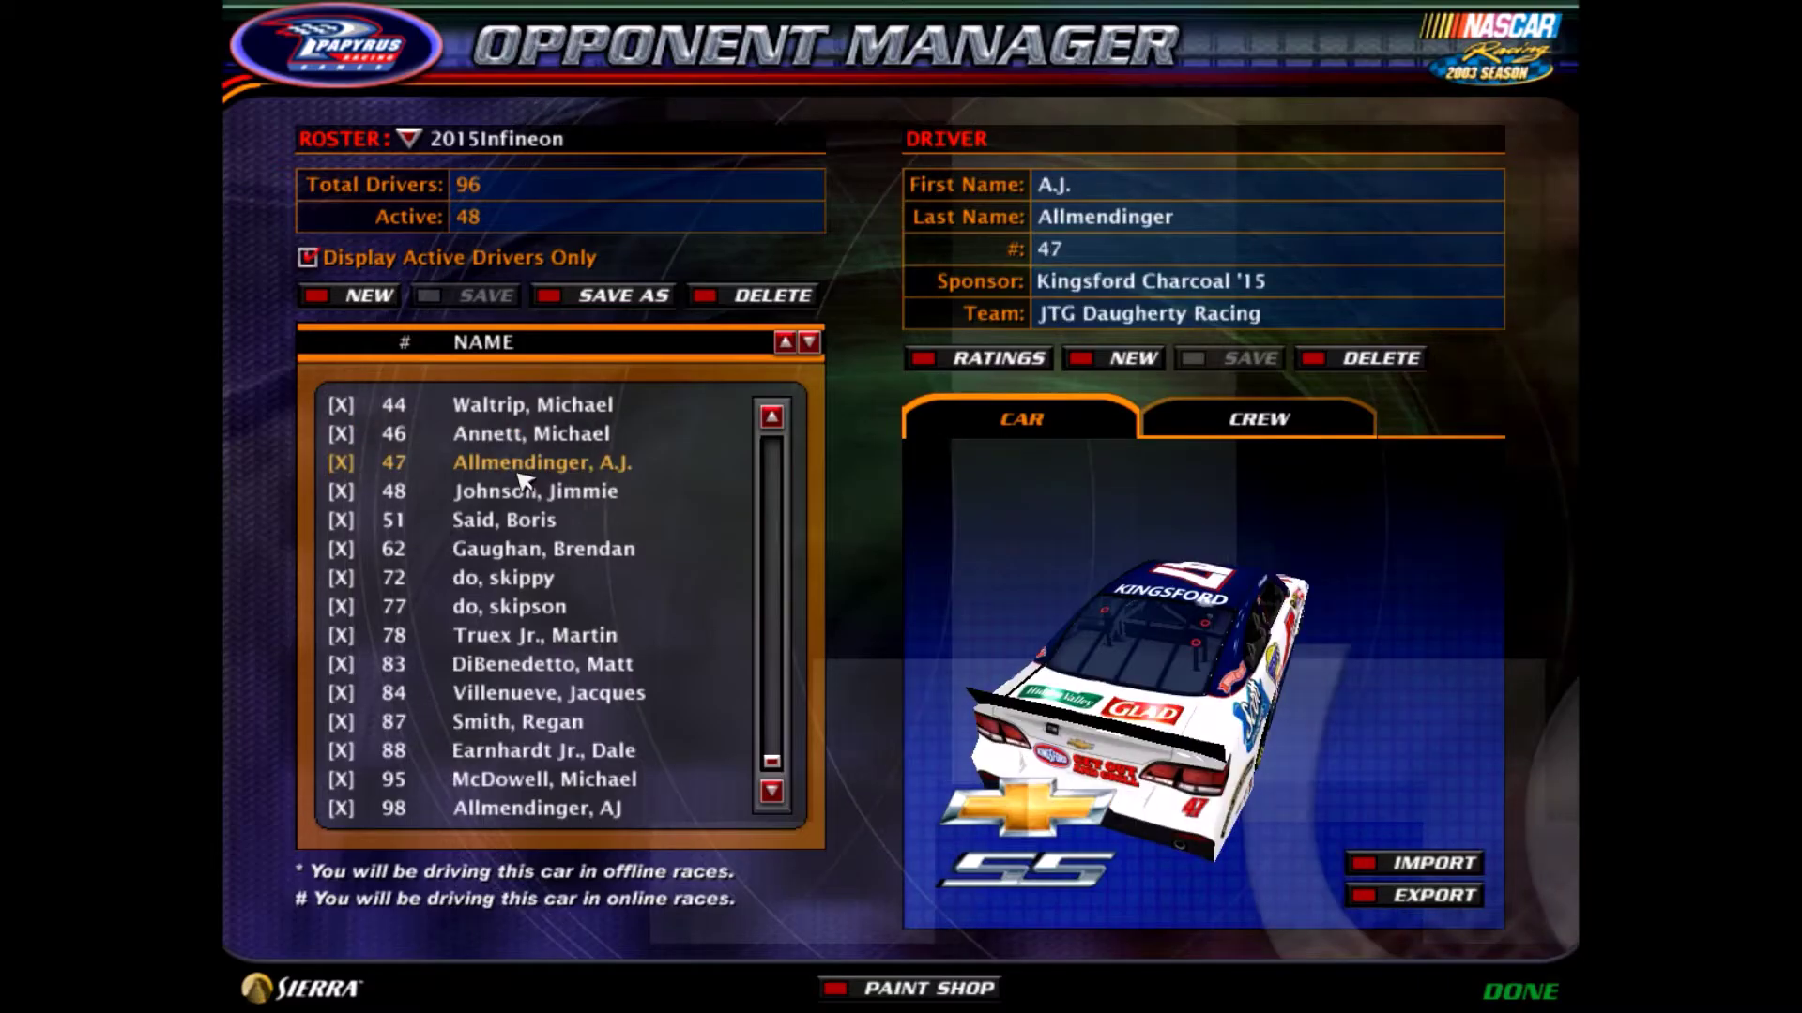
left_click(535, 491)
left_click(542, 523)
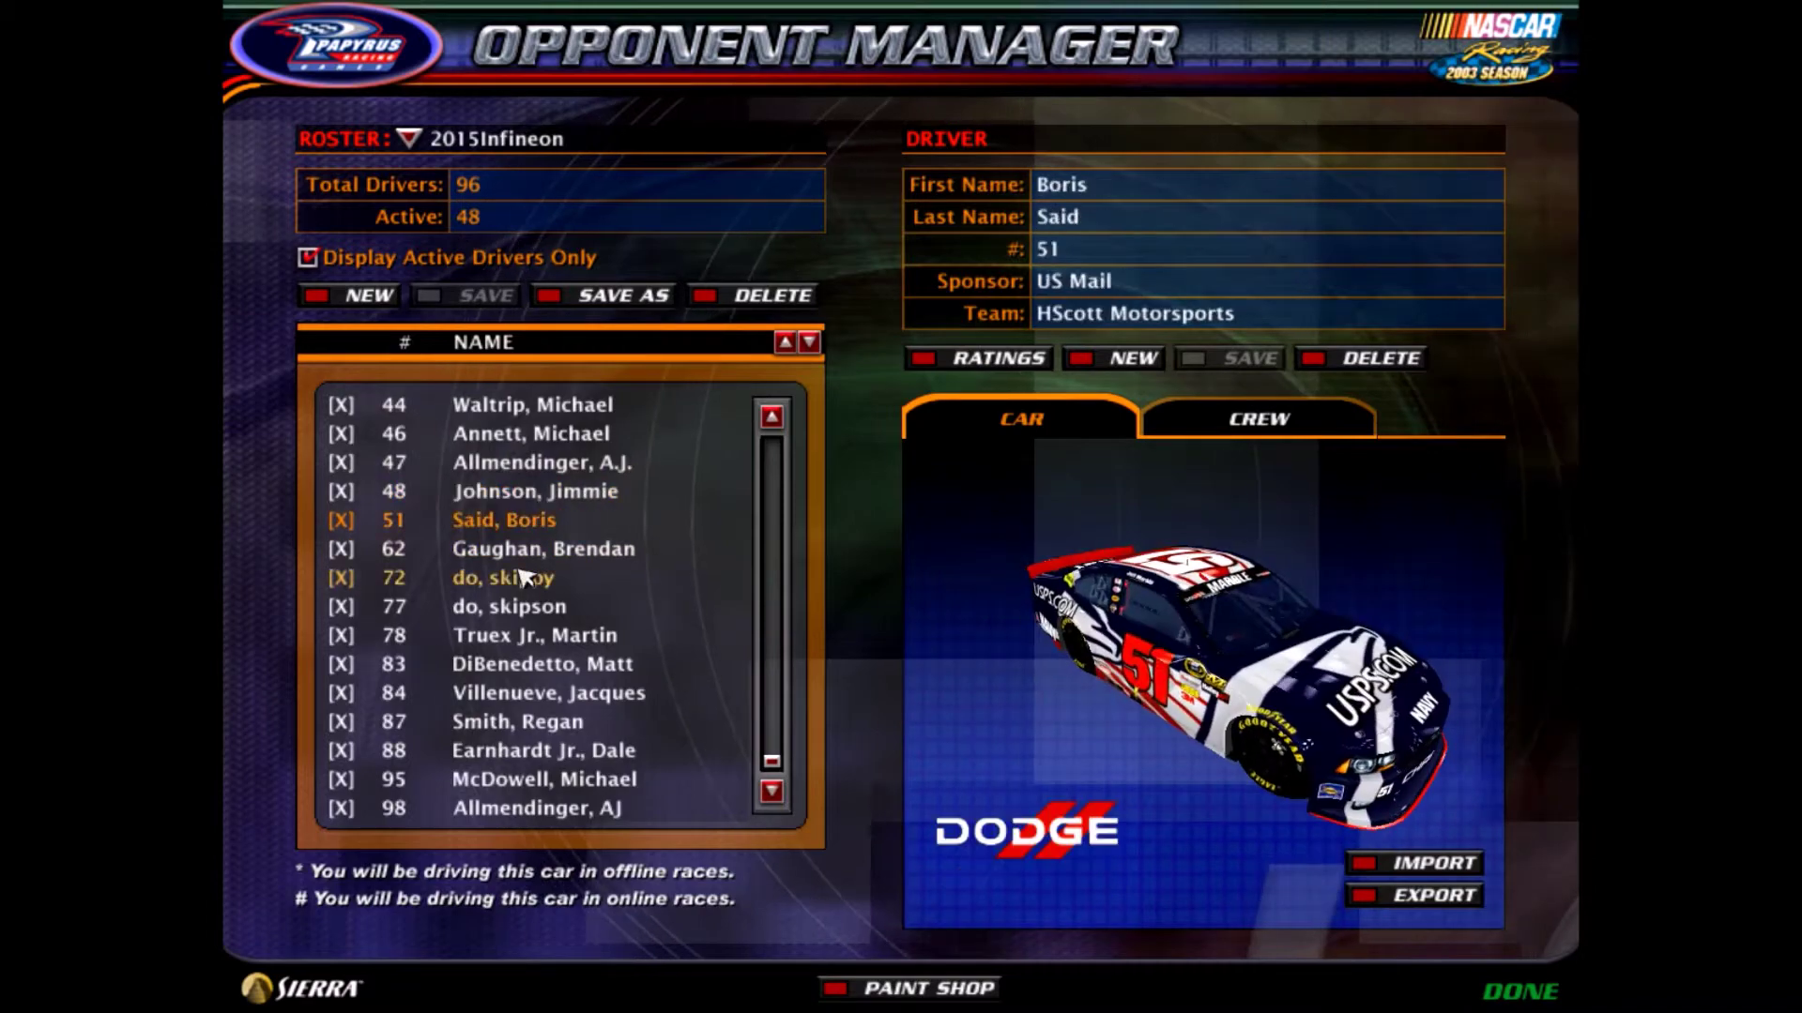
left_click(511, 577)
left_click(514, 549)
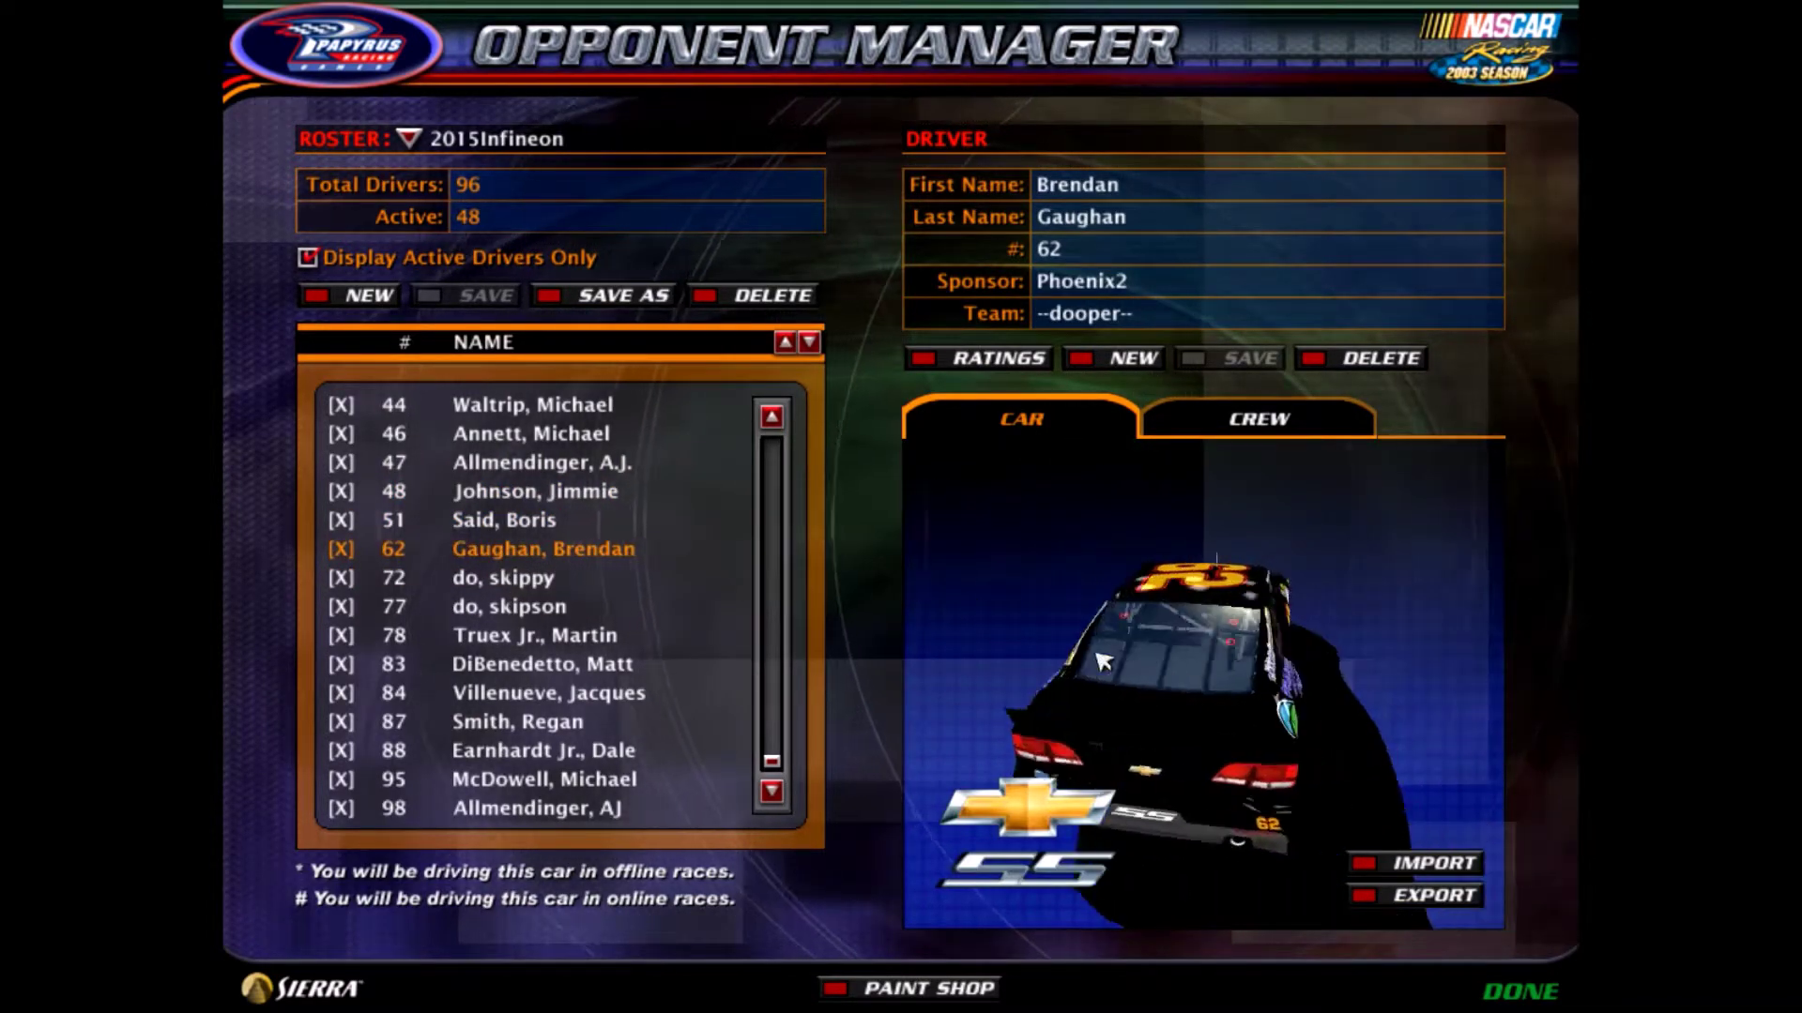
left_click(521, 578)
left_click(539, 610)
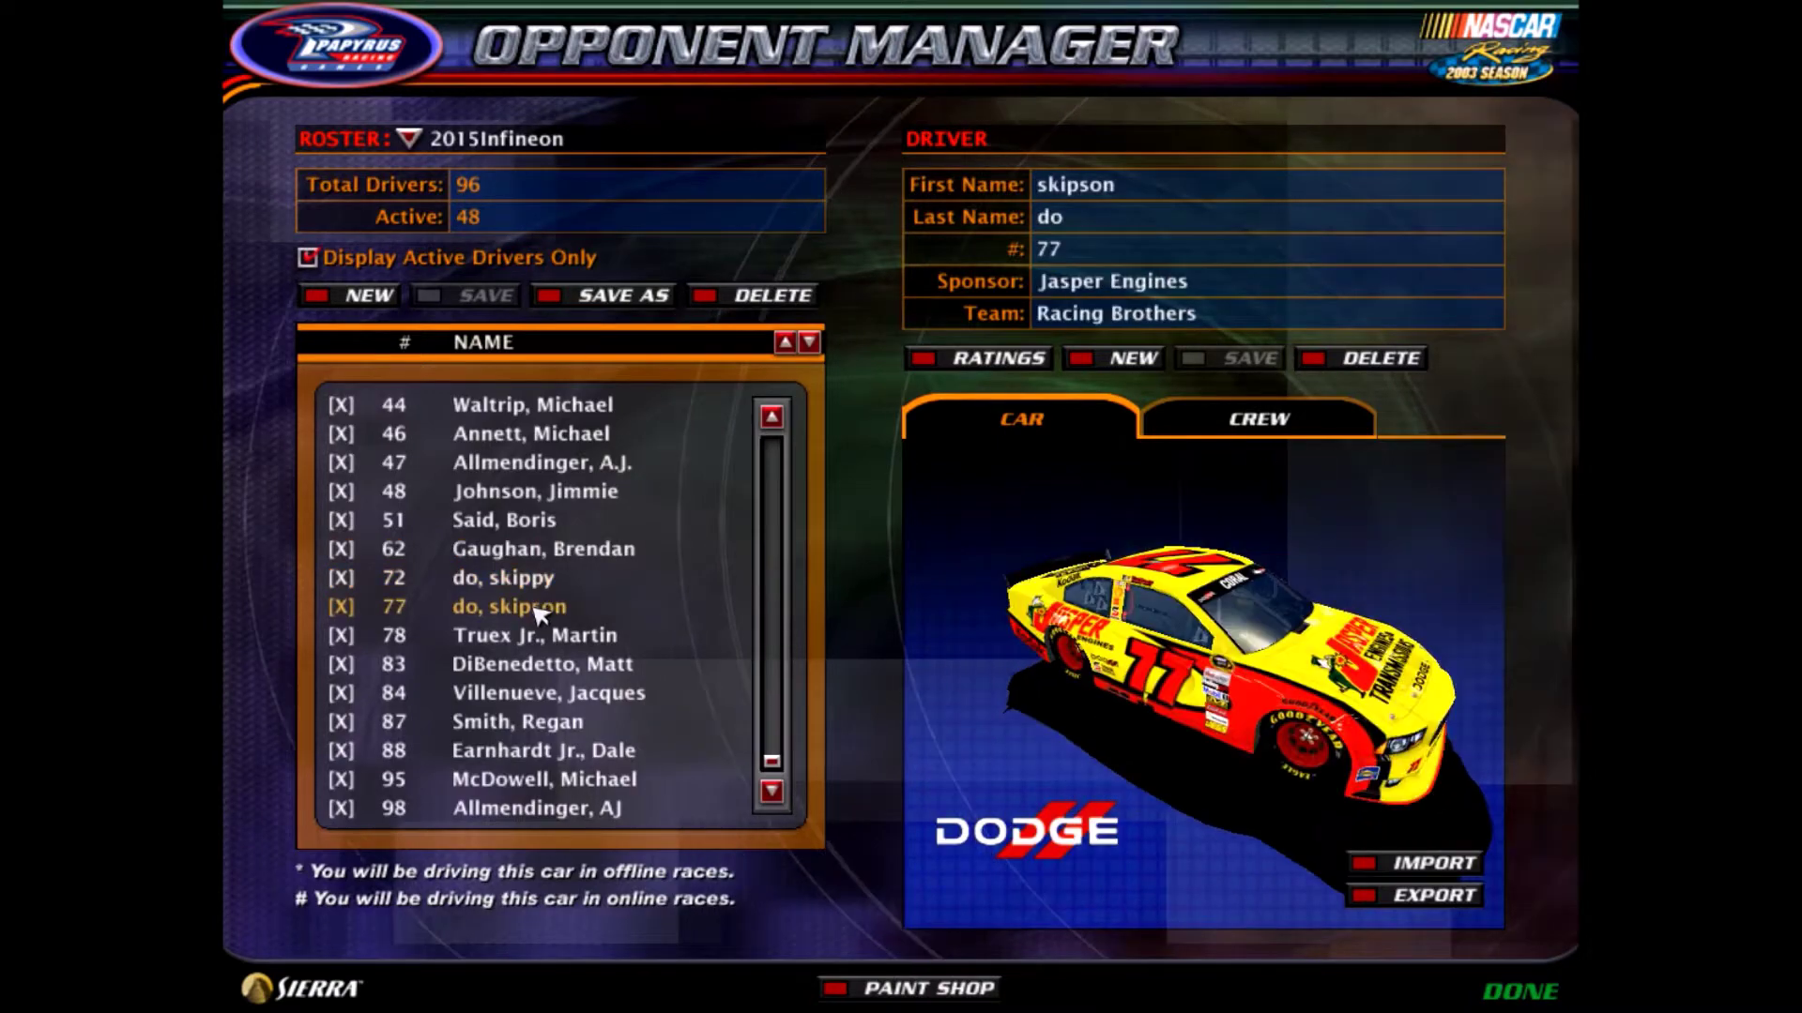
left_click(535, 637)
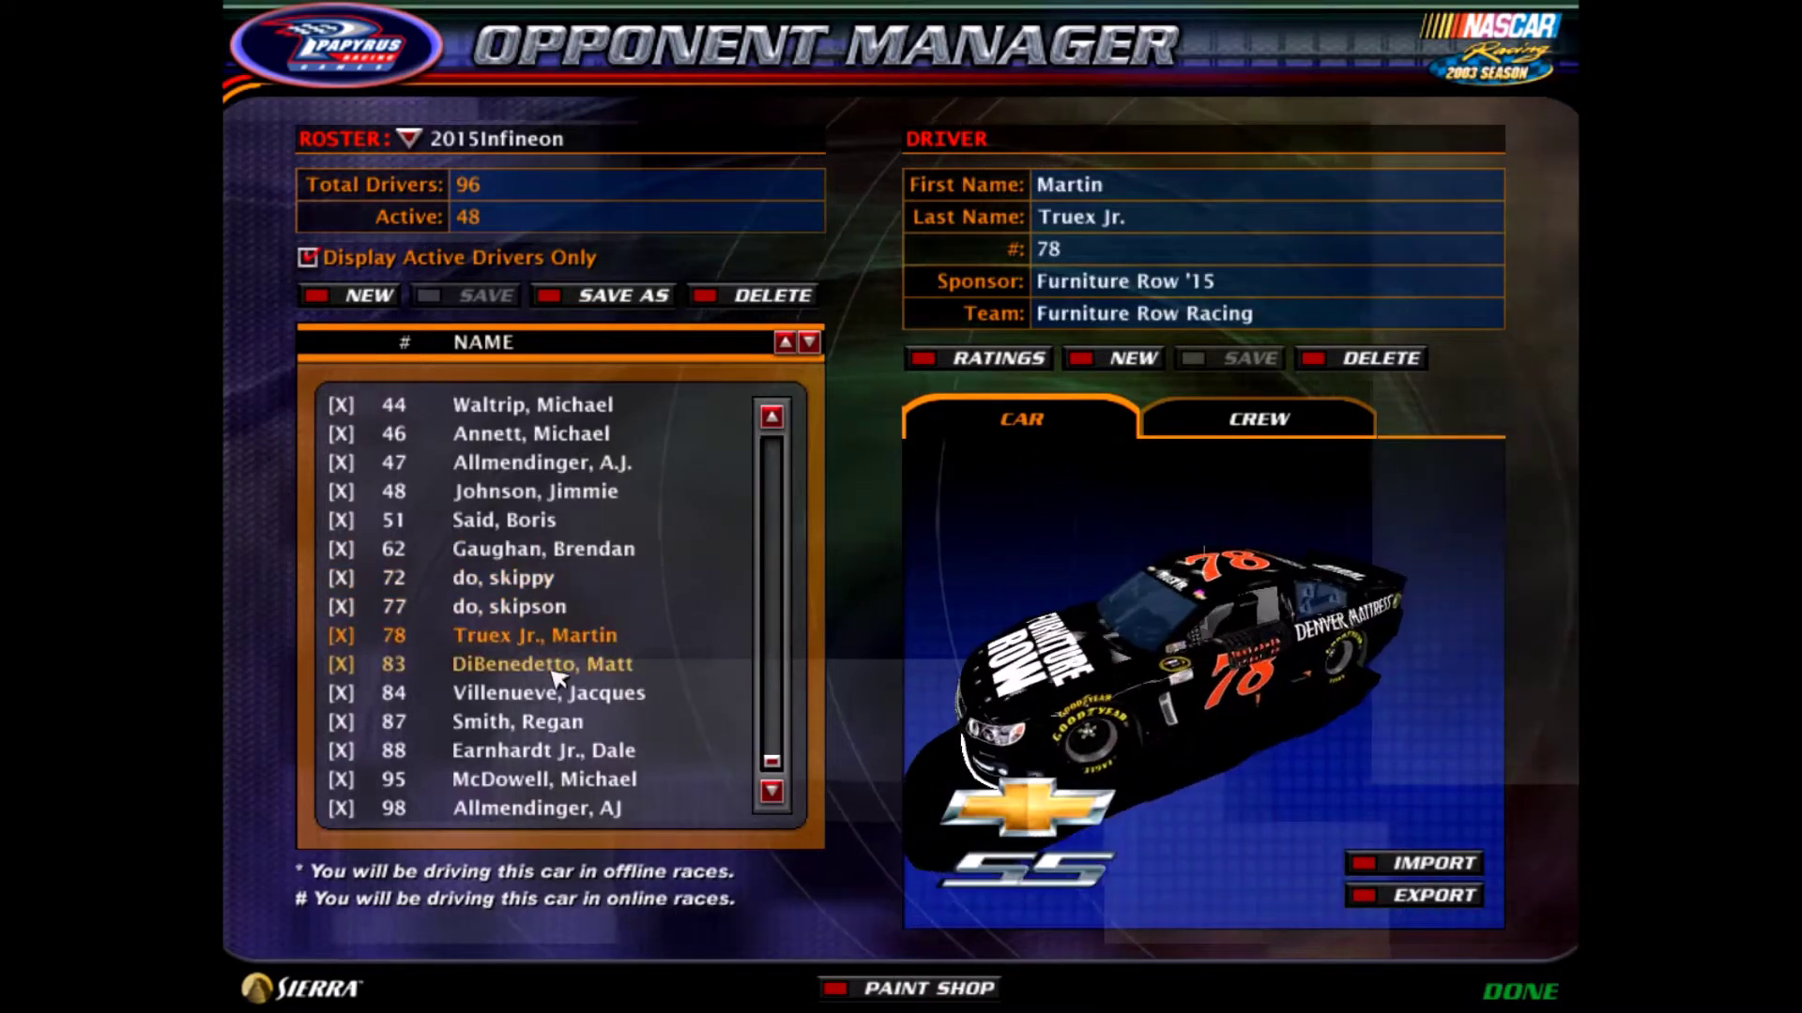
left_click(554, 666)
Preview more mod cars: #84, #87, #88, #83, #95 Ford Fusion, #44, #46 and #47
left_click(558, 695)
left_click(563, 722)
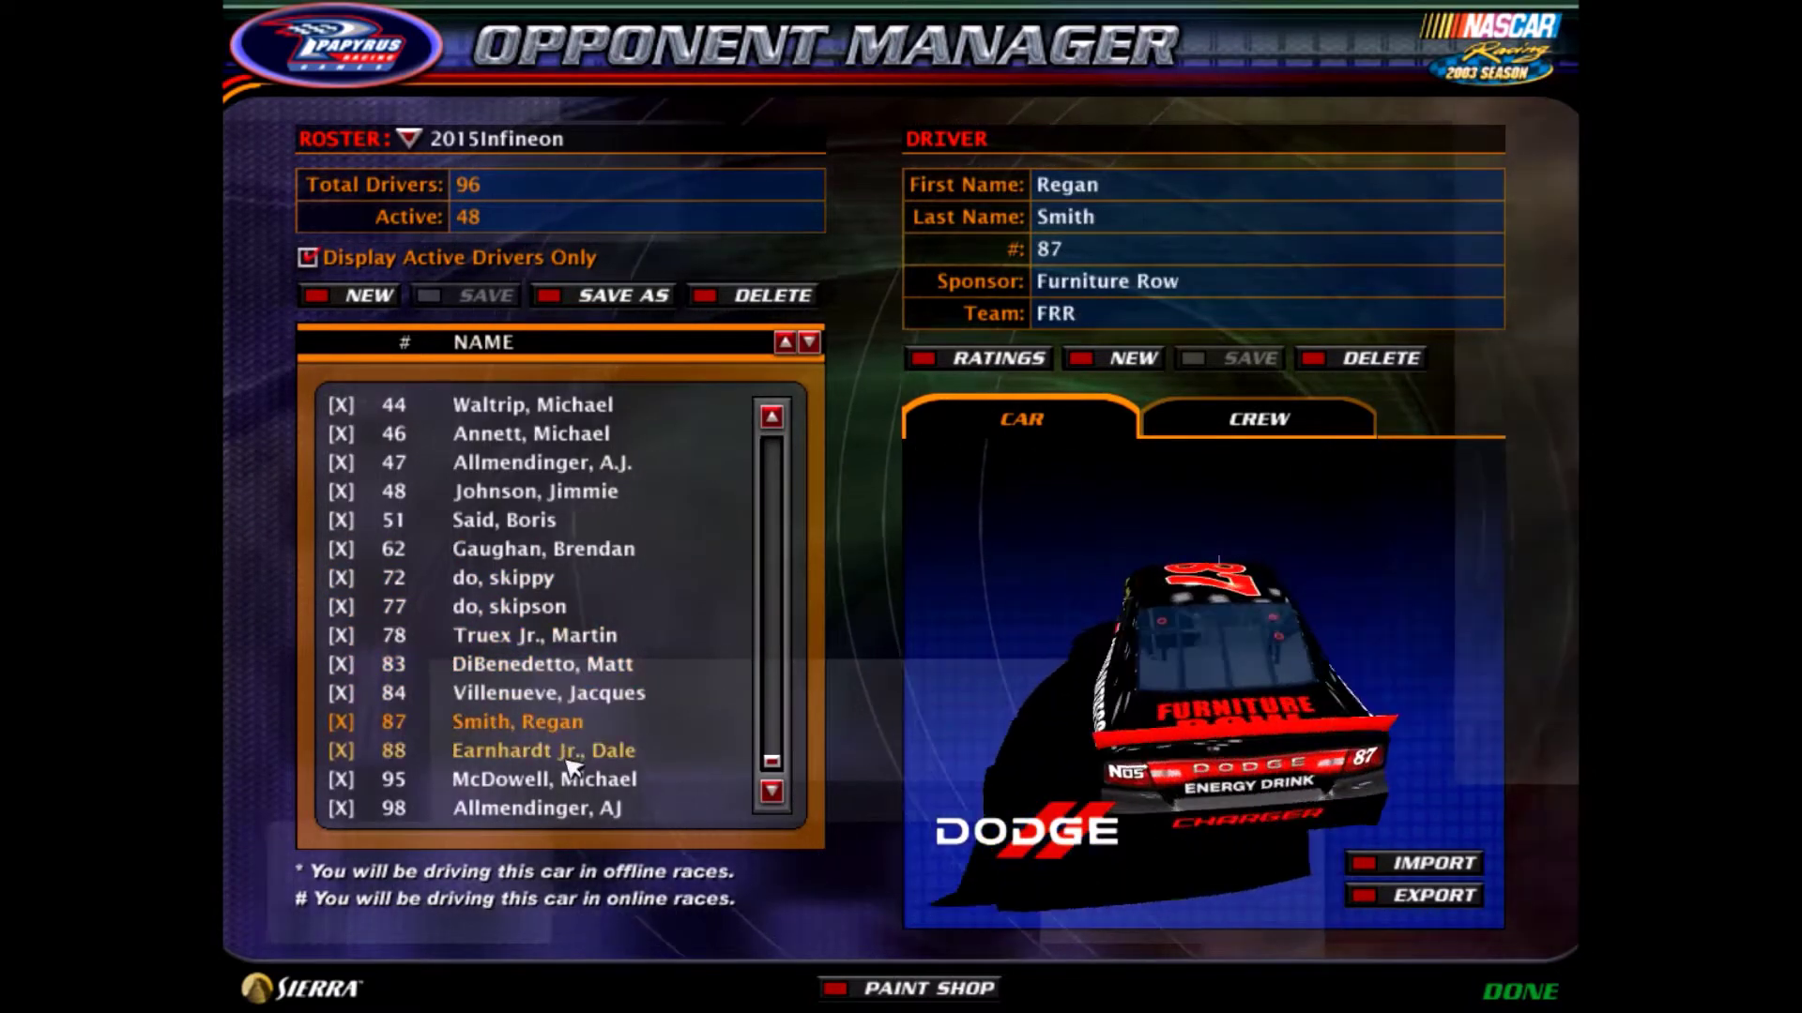
left_click(569, 755)
left_click(572, 665)
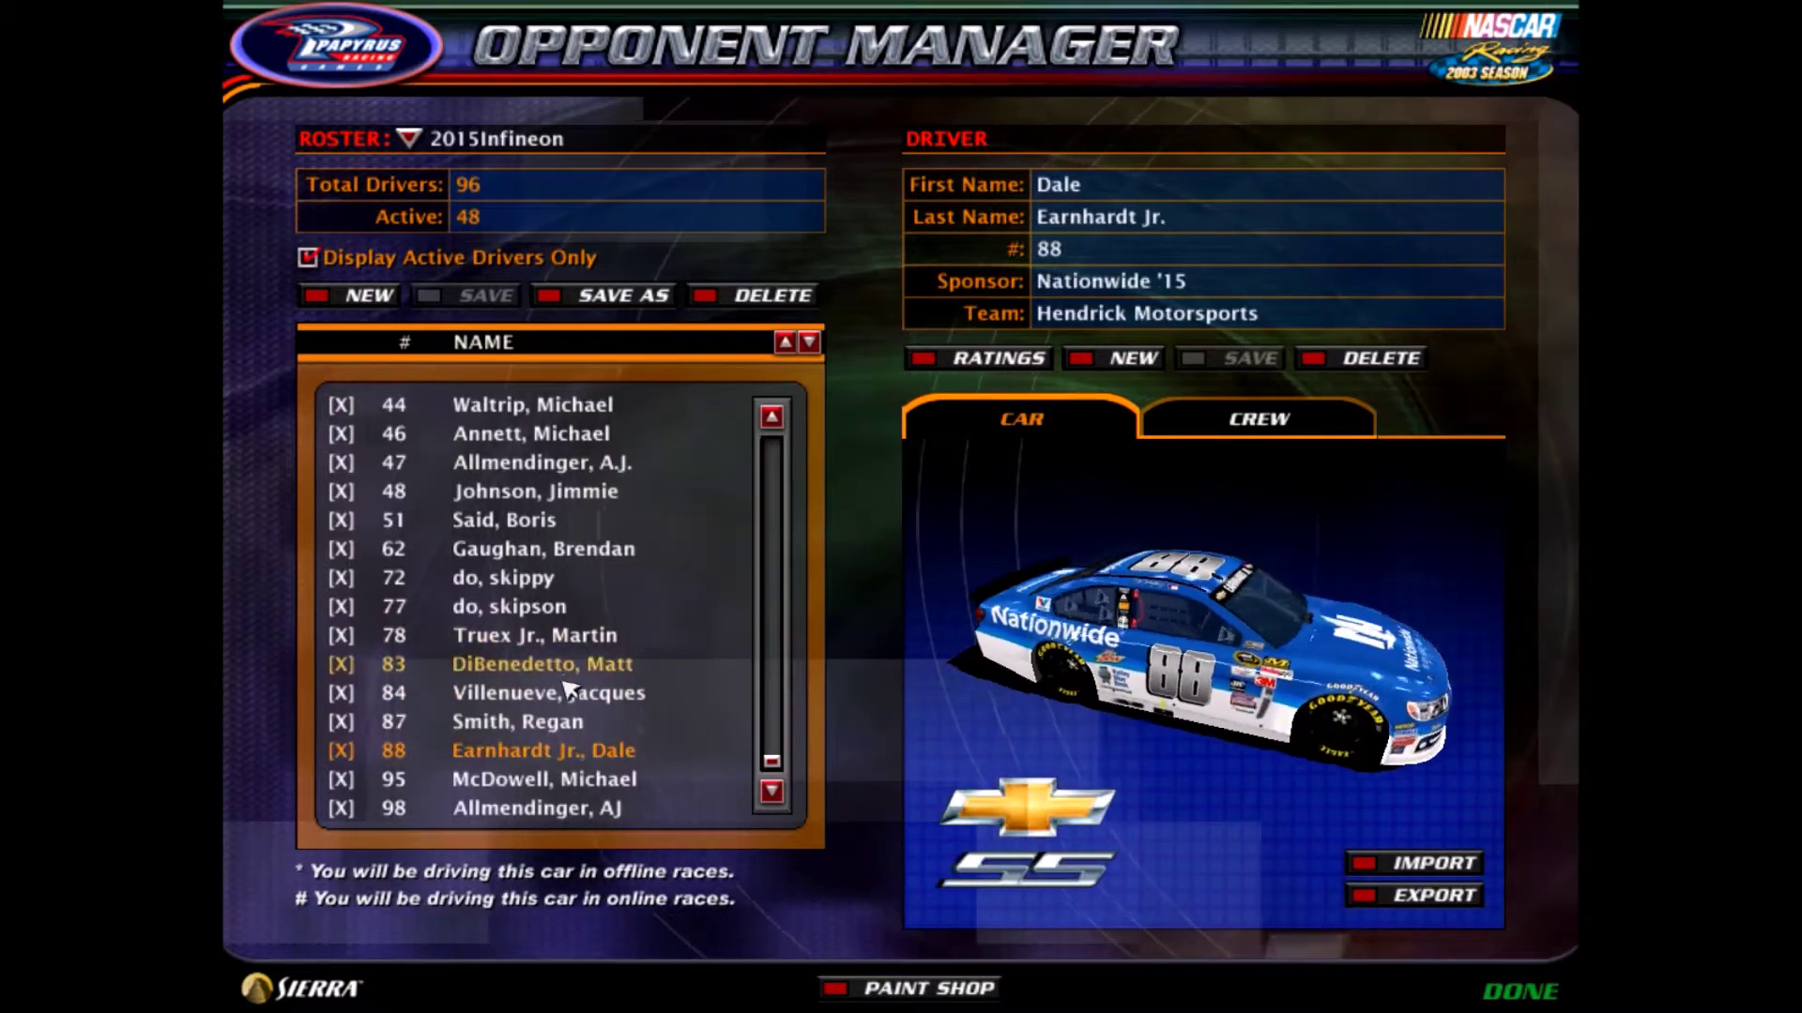
left_click(525, 750)
left_click(579, 793)
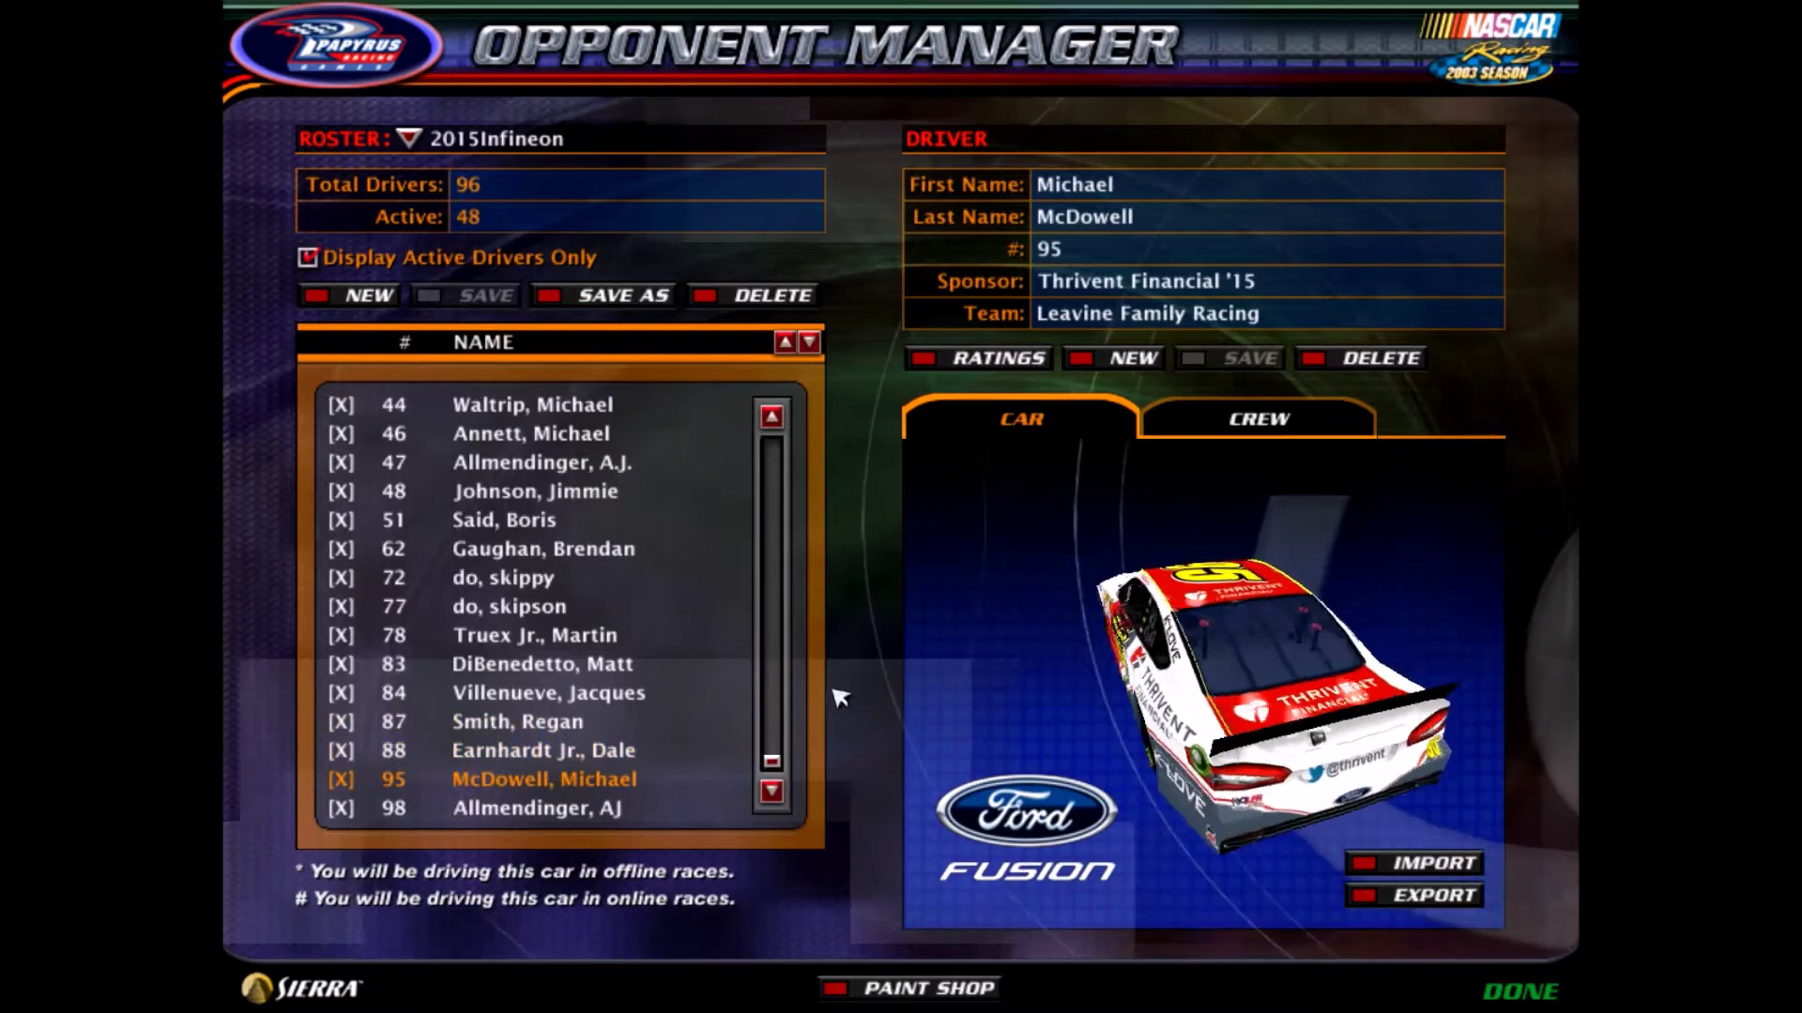
left_click(587, 406)
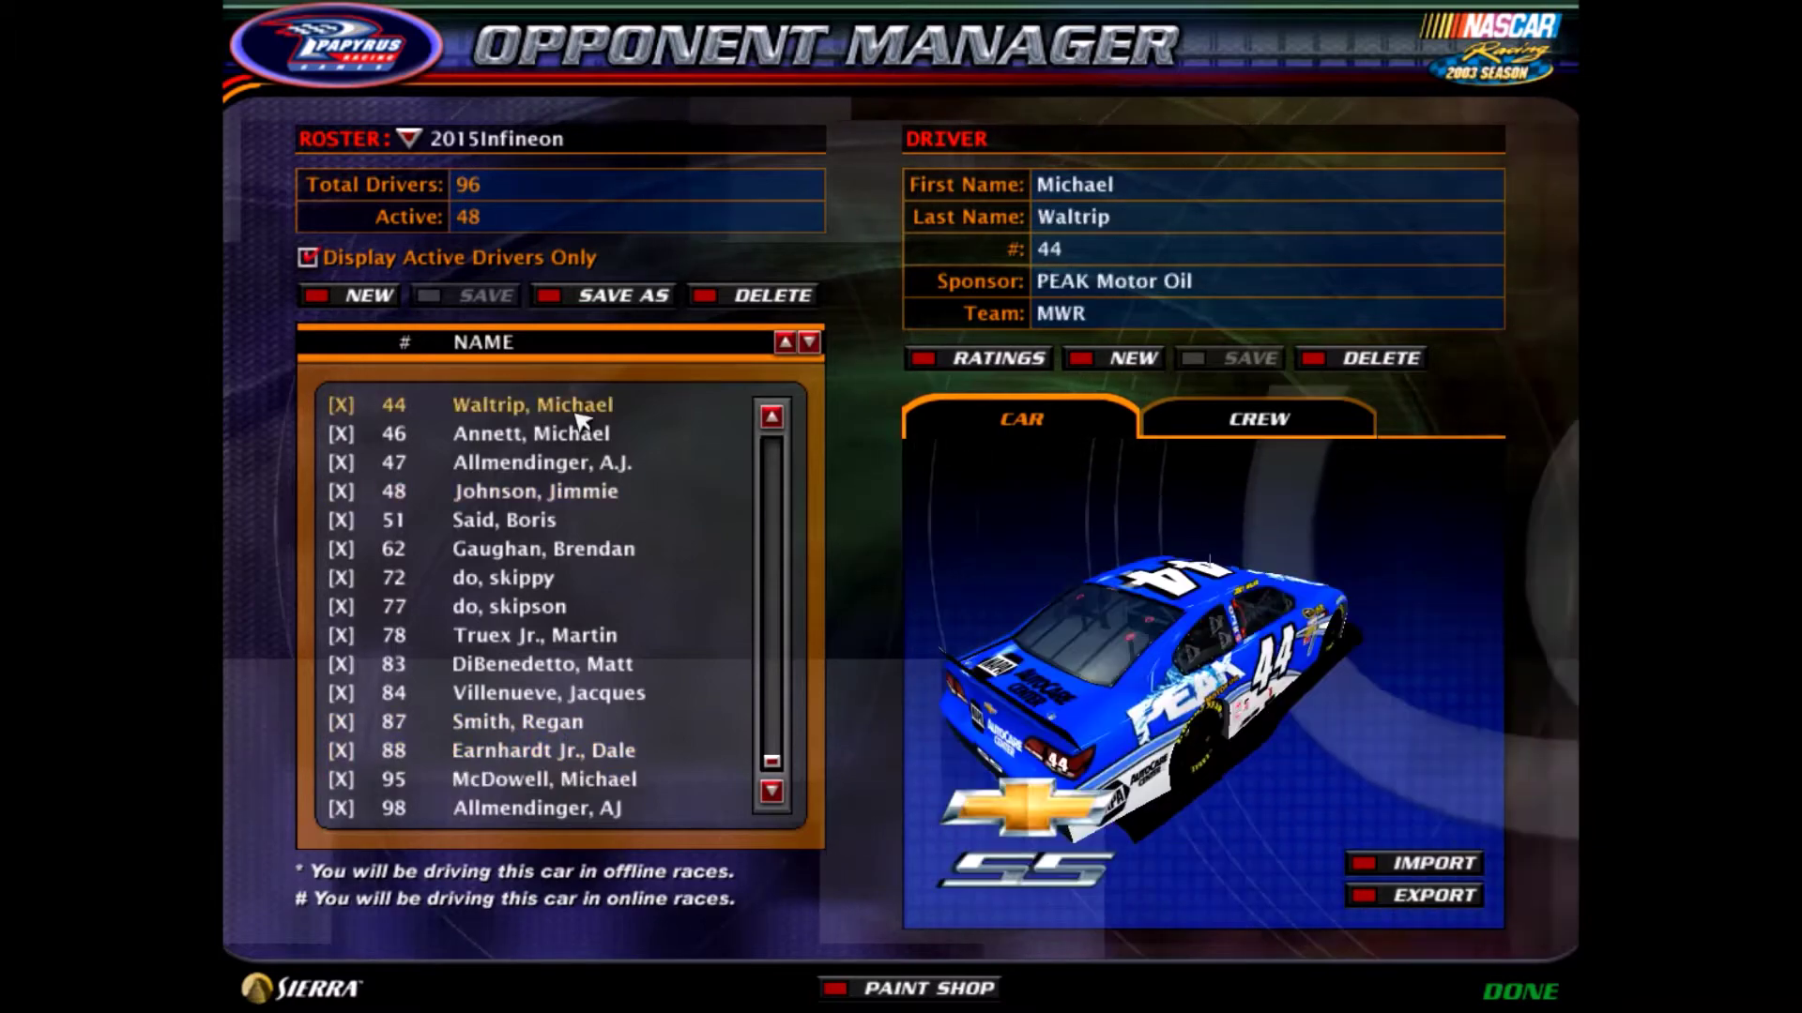
left_click(675, 441)
left_click(526, 462)
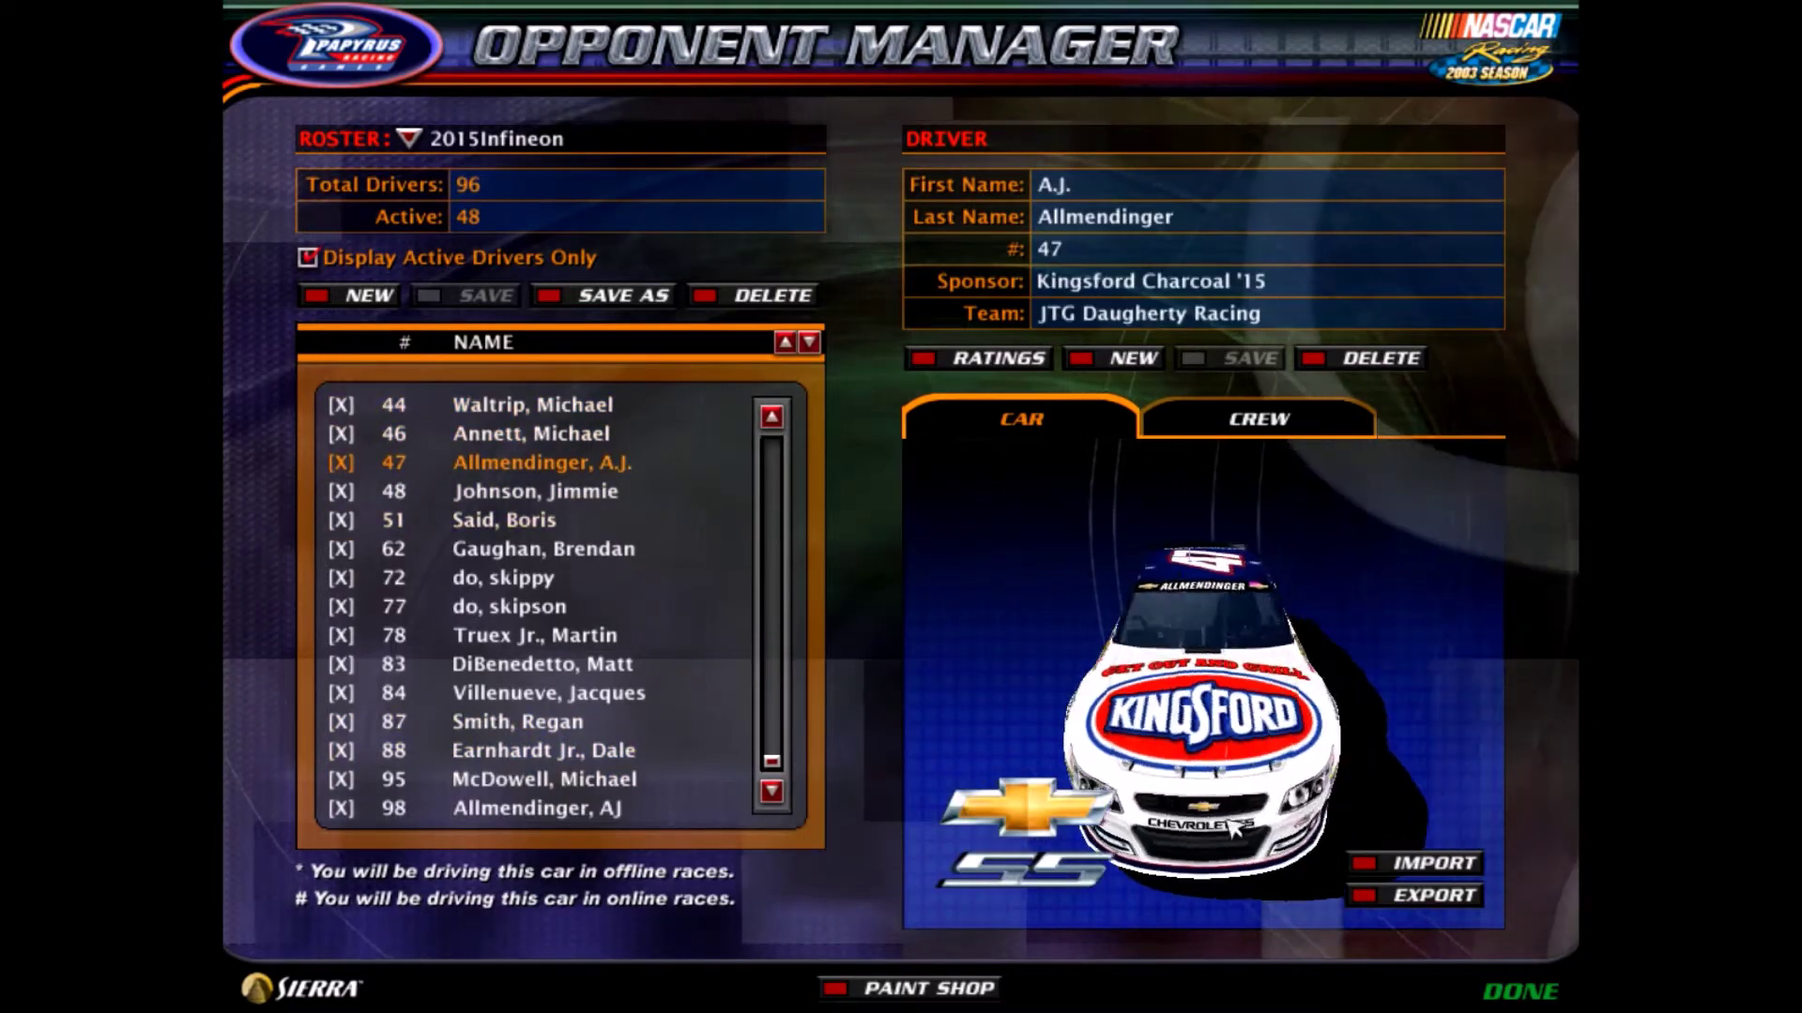
Leave the Opponent Manager via DONE, back to the main menu with 2015 Generation 6 still active
left_click(1572, 1000)
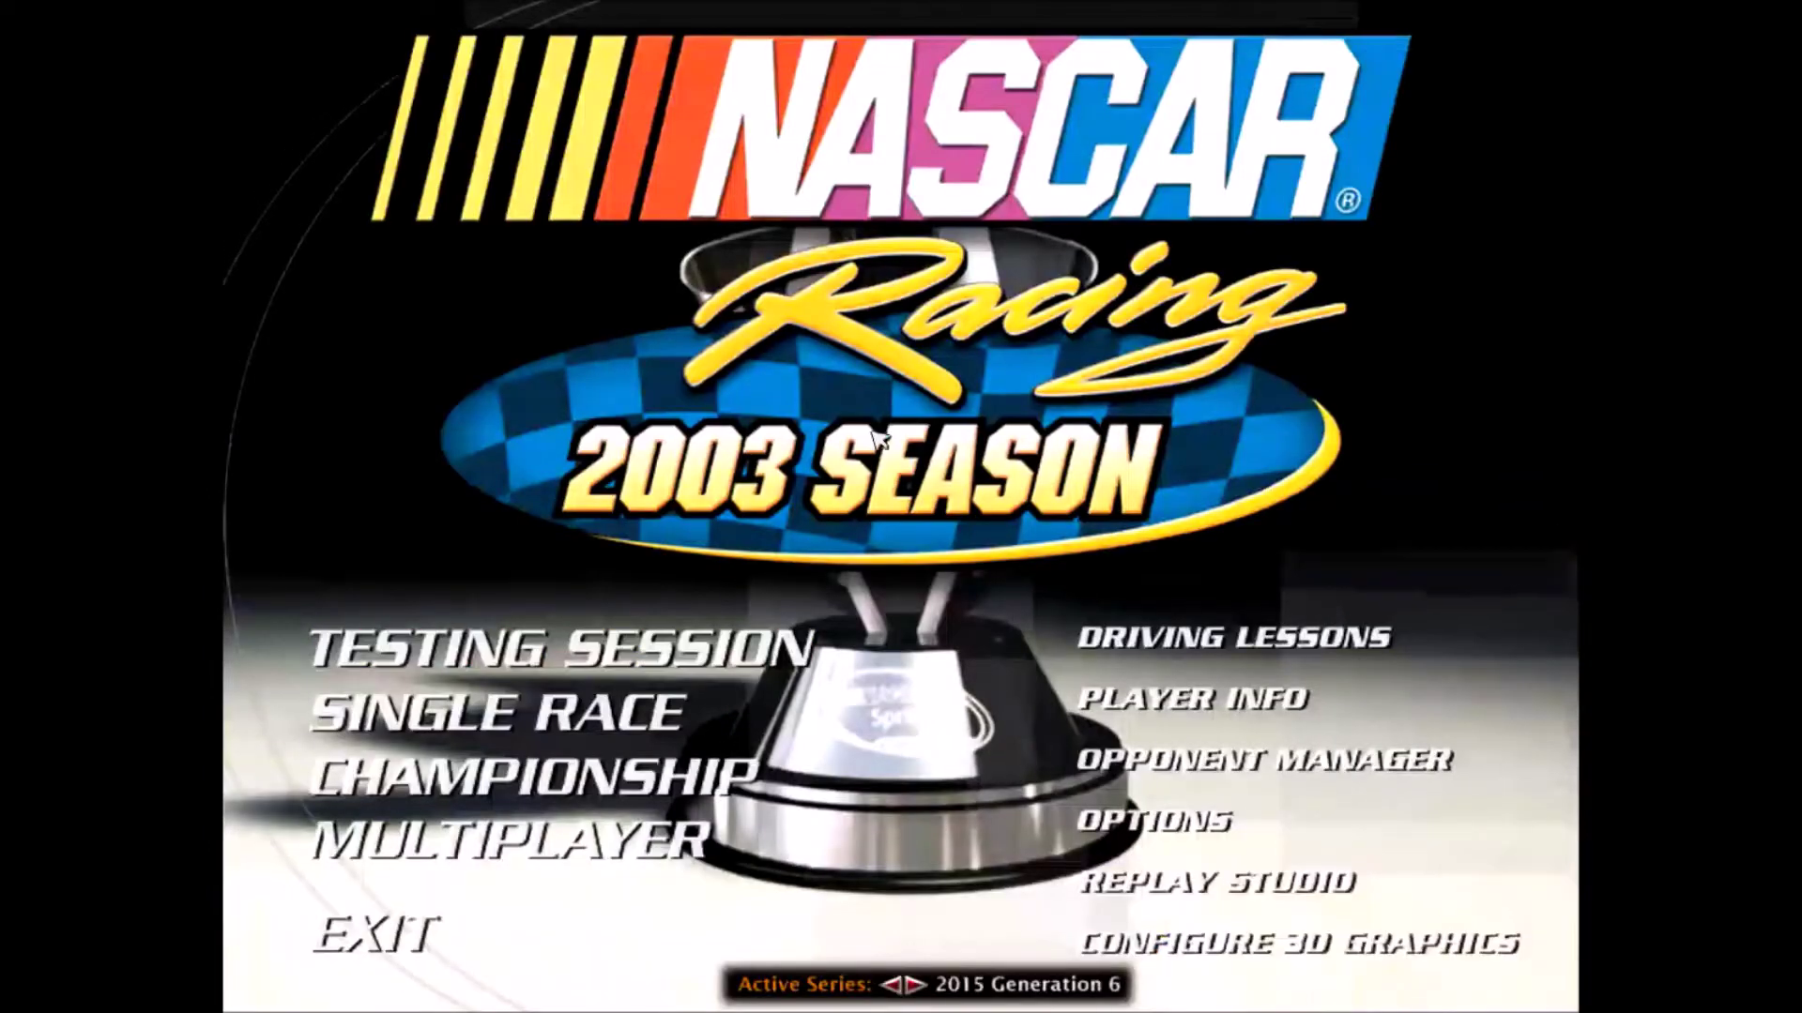